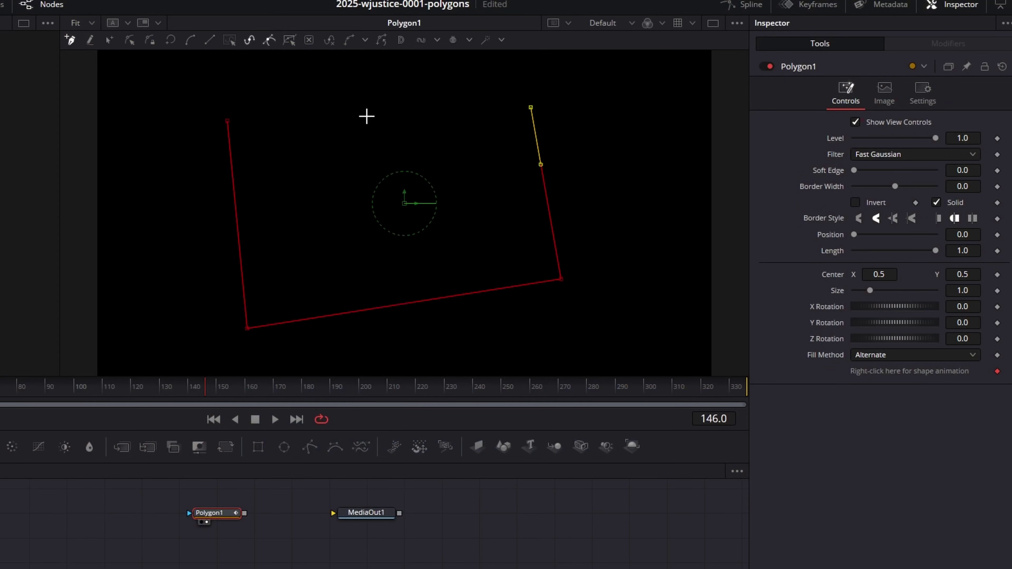
# Close the four-corner polygon by joining its outline back to the first point.
pyautogui.click(230, 122)
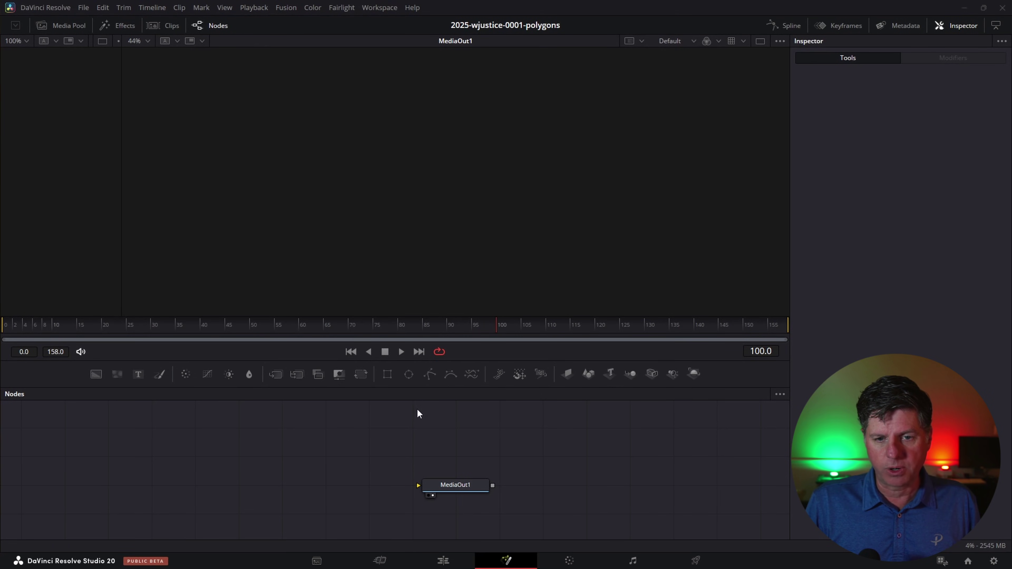
# Add a Polygon node to the node graph beside MediaOut1 and display it in the viewer.
pyautogui.moveTo(430, 375); pyautogui.dragTo(285, 453)
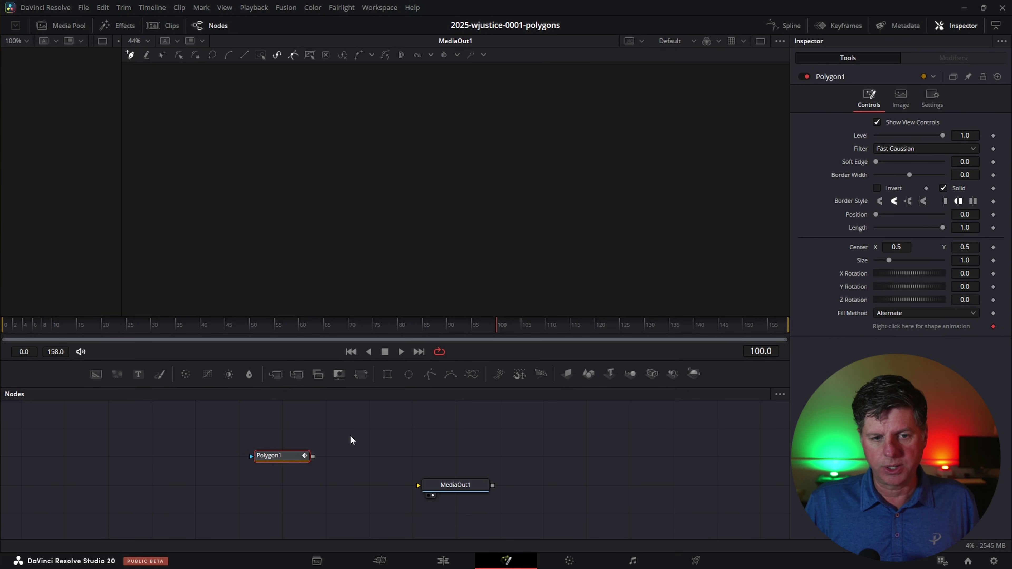
pyautogui.click(375, 442)
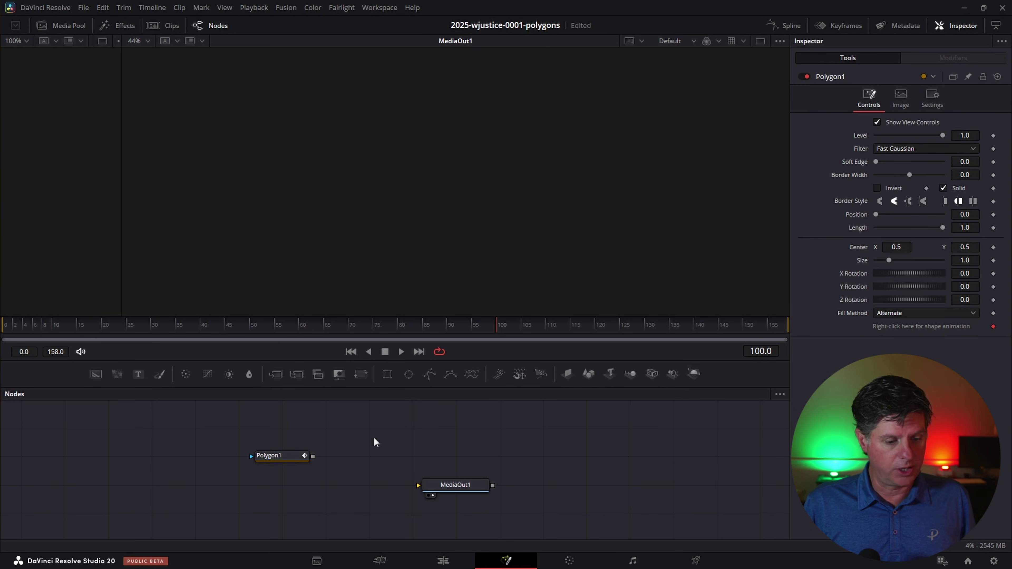
pyautogui.hotkey('shift', 'space')
pyautogui.write('poly')
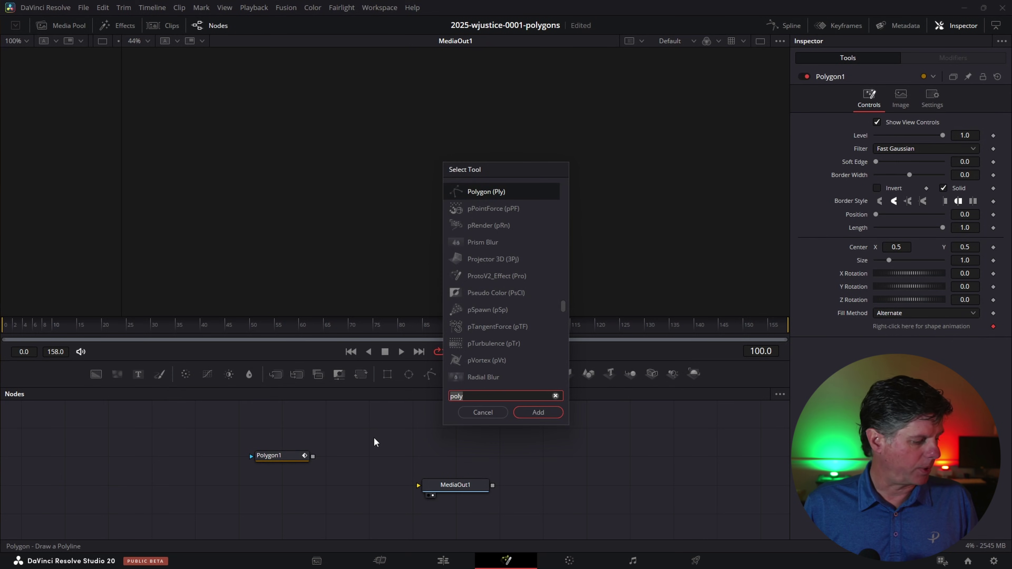
pyautogui.press('Return')
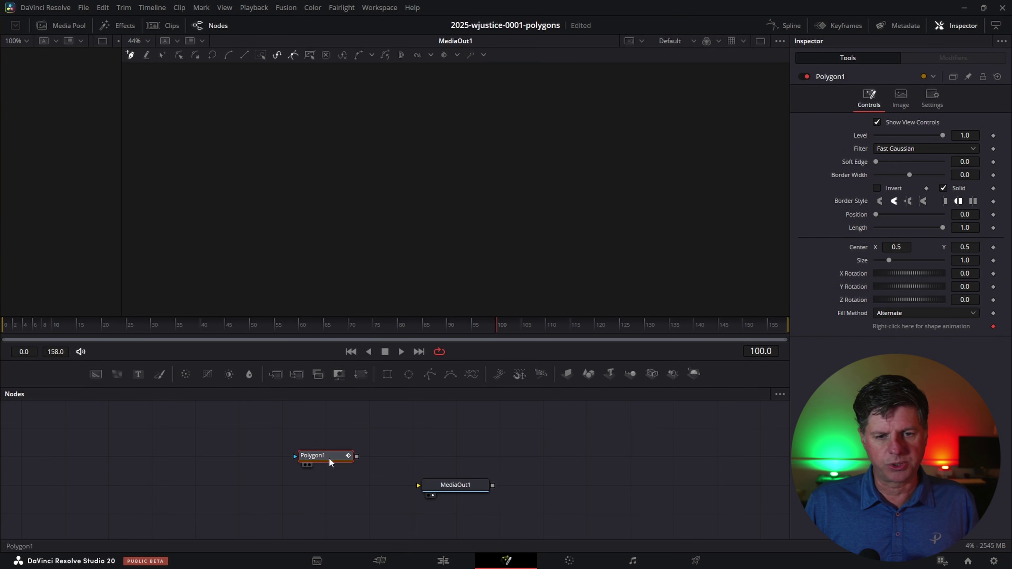
pyautogui.press('1')
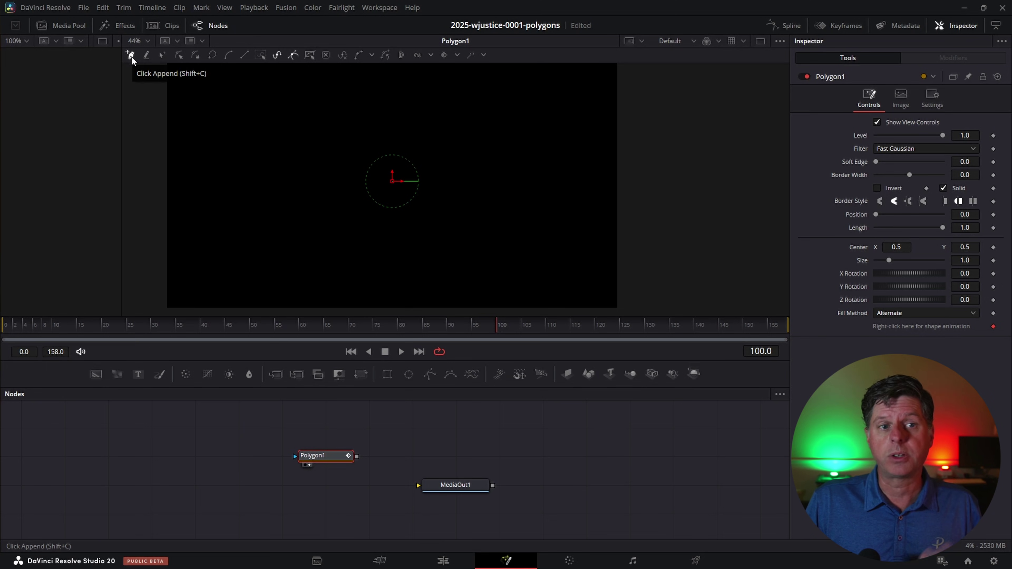
# Try drawing a closed point-by-point polygon with Click Append and a freehand outline with the pencil drawing mode.
pyautogui.click(268, 130)
pyautogui.click(266, 209)
pyautogui.click(265, 247)
pyautogui.click(477, 233)
pyautogui.click(486, 129)
pyautogui.click(370, 125)
pyautogui.click(311, 123)
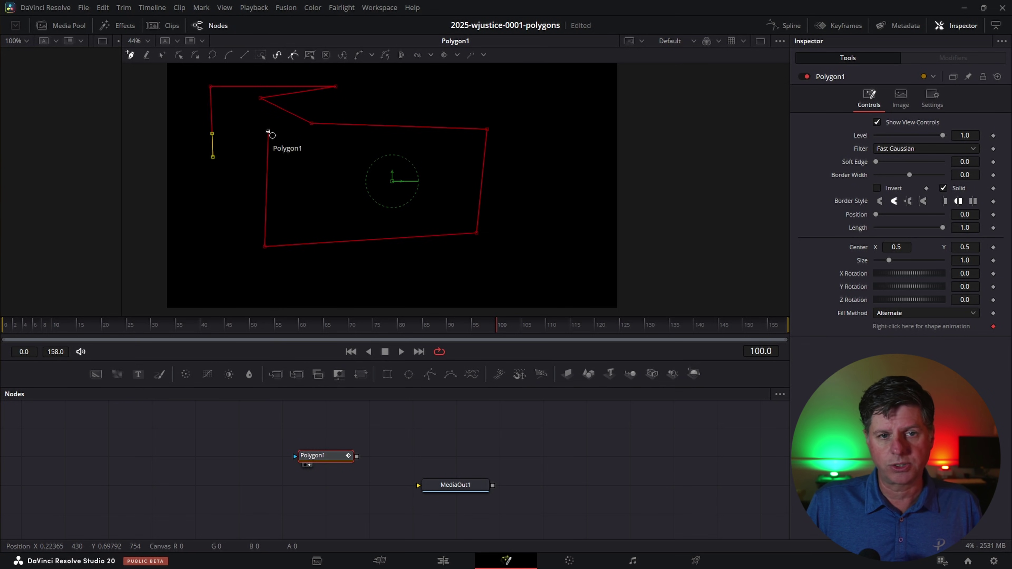
pyautogui.click(268, 131)
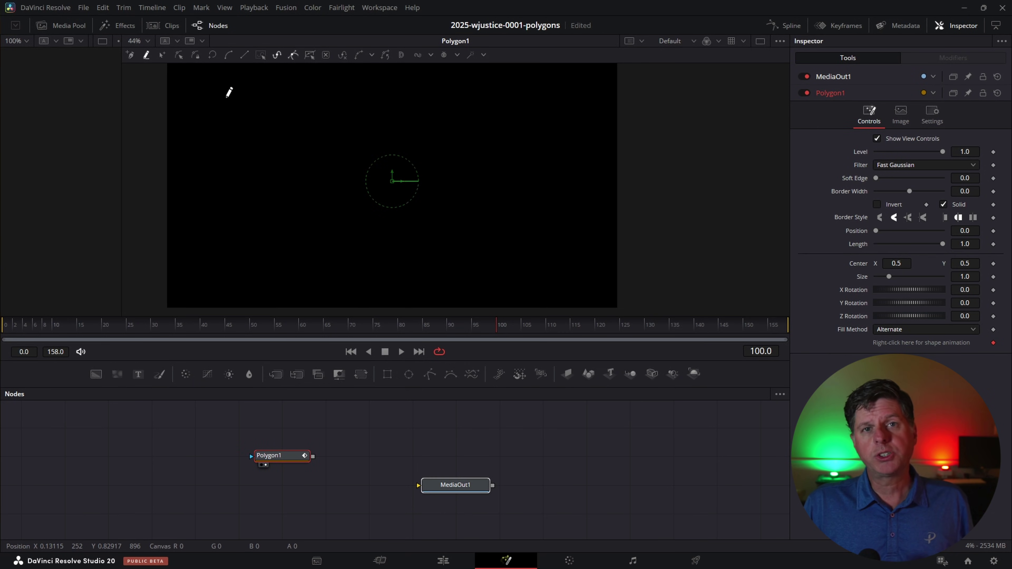
pyautogui.moveTo(228, 97)
pyautogui.mouseDown()
pyautogui.moveTo(359, 96)
pyautogui.moveTo(415, 111)
pyautogui.moveTo(295, 151)
pyautogui.moveTo(288, 223)
pyautogui.moveTo(439, 240)
pyautogui.moveTo(485, 163)
pyautogui.moveTo(519, 133)
pyautogui.moveTo(528, 212)
pyautogui.moveTo(565, 242)
pyautogui.moveTo(593, 184)
pyautogui.moveTo(593, 138)
pyautogui.mouseUp()
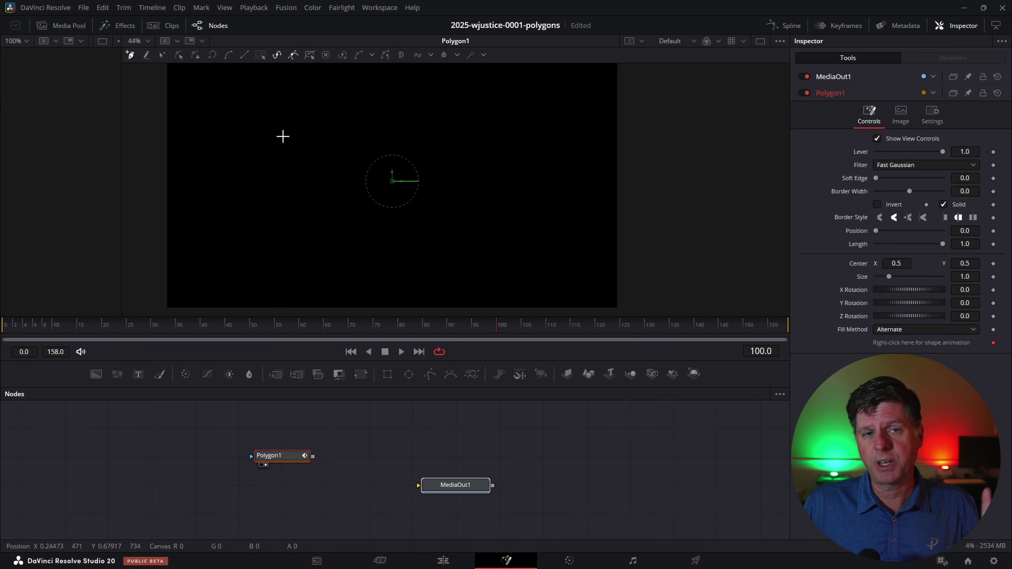
# Draw a slightly tilted four-corner polygon around the frame's center with Click Append and close it on its first point.
pyautogui.click(501, 223)
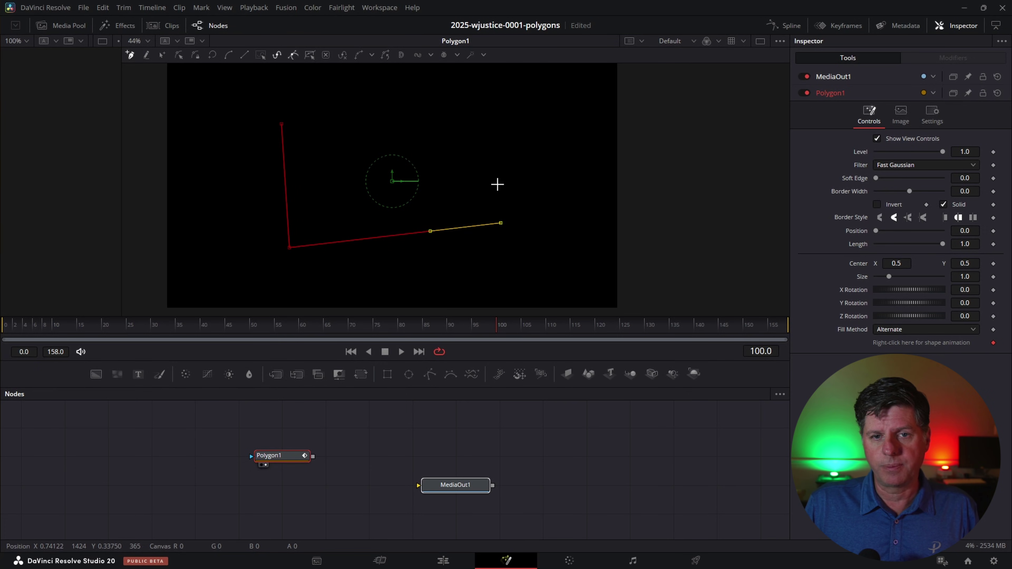
pyautogui.click(284, 125)
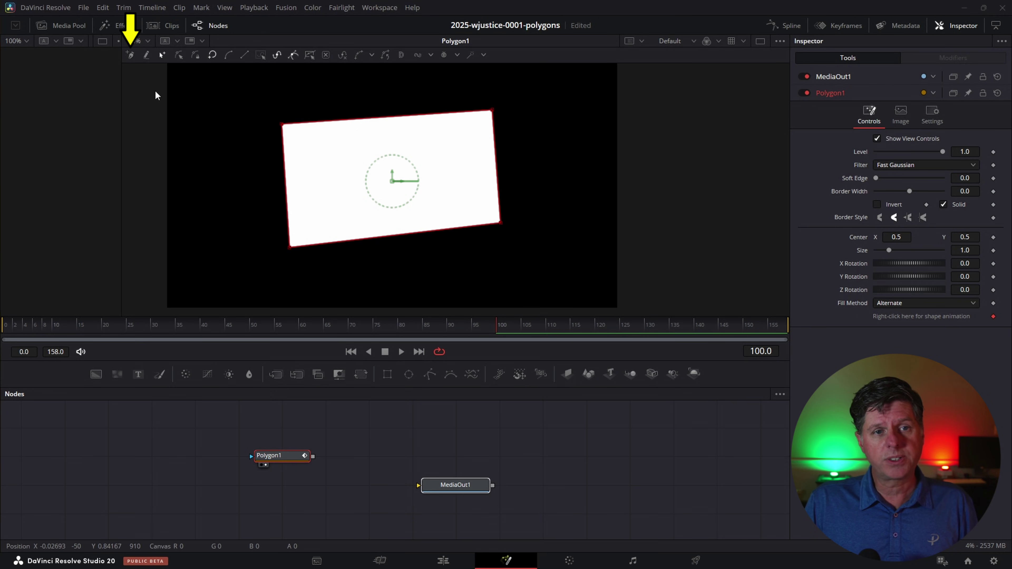
# In Insert and Modify mode, move the upper-left, lower-right and upper-right corners to level the polygon and insert a point mid-way along its top edge.
pyautogui.click(162, 56)
pyautogui.moveTo(282, 124)
pyautogui.mouseDown()
pyautogui.moveTo(285, 103)
pyautogui.moveTo(284, 132)
pyautogui.mouseUp()
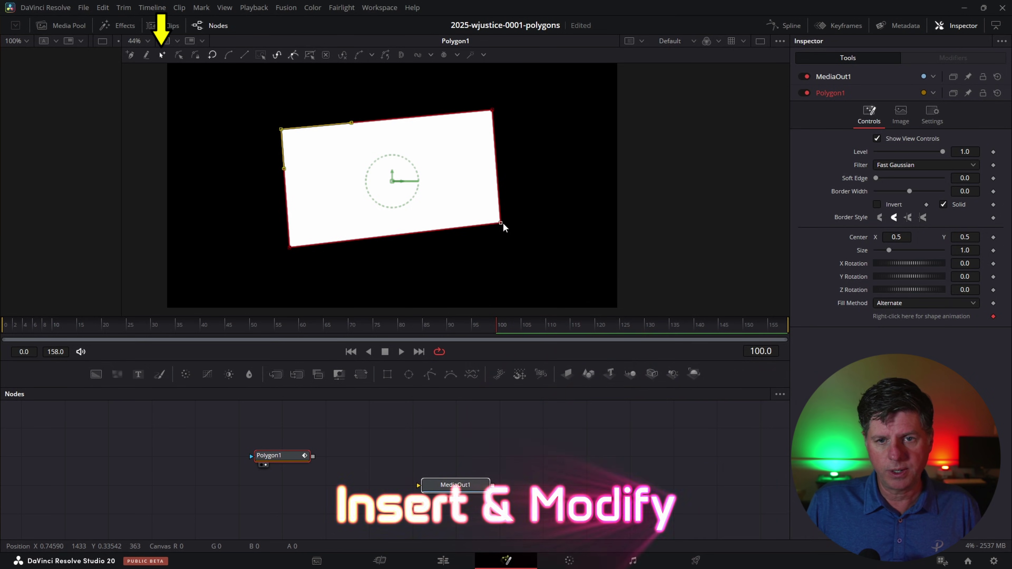
pyautogui.moveTo(501, 224); pyautogui.dragTo(501, 256)
pyautogui.moveTo(493, 111); pyautogui.dragTo(501, 133)
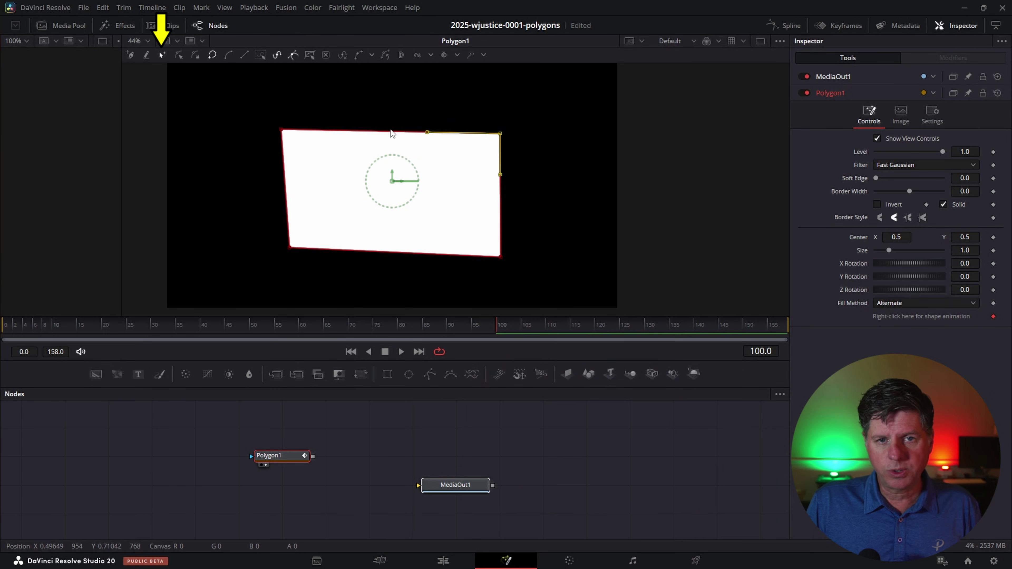
pyautogui.moveTo(391, 131)
pyautogui.mouseDown()
pyautogui.moveTo(388, 176)
pyautogui.moveTo(384, 92)
pyautogui.moveTo(388, 176)
pyautogui.moveTo(379, 110)
pyautogui.moveTo(383, 128)
pyautogui.mouseUp()
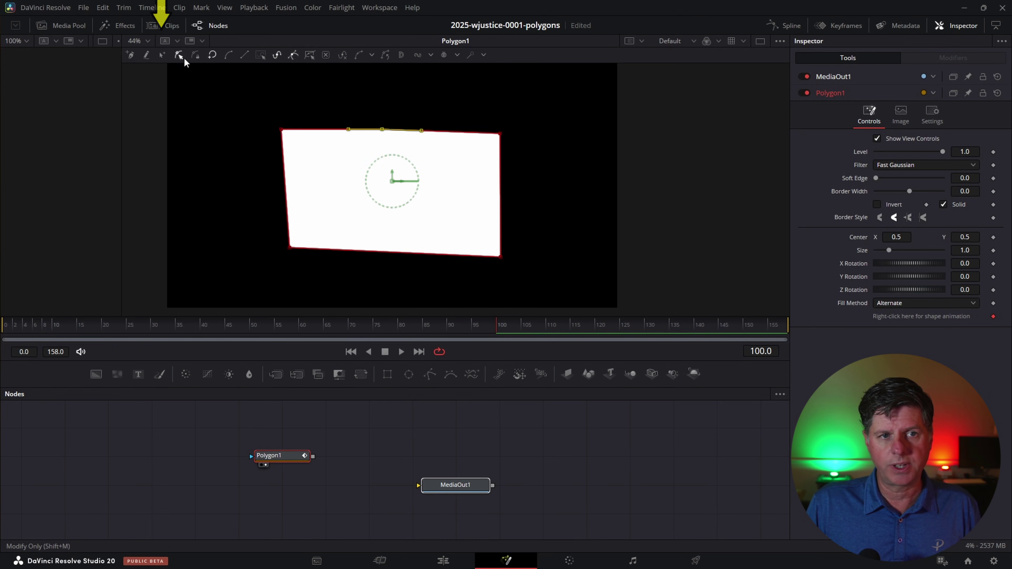
# In Modify Only mode, move the upper-left corner outward, raise the top edge's middle point and pull the upper-right corner inward.
pyautogui.click(296, 172)
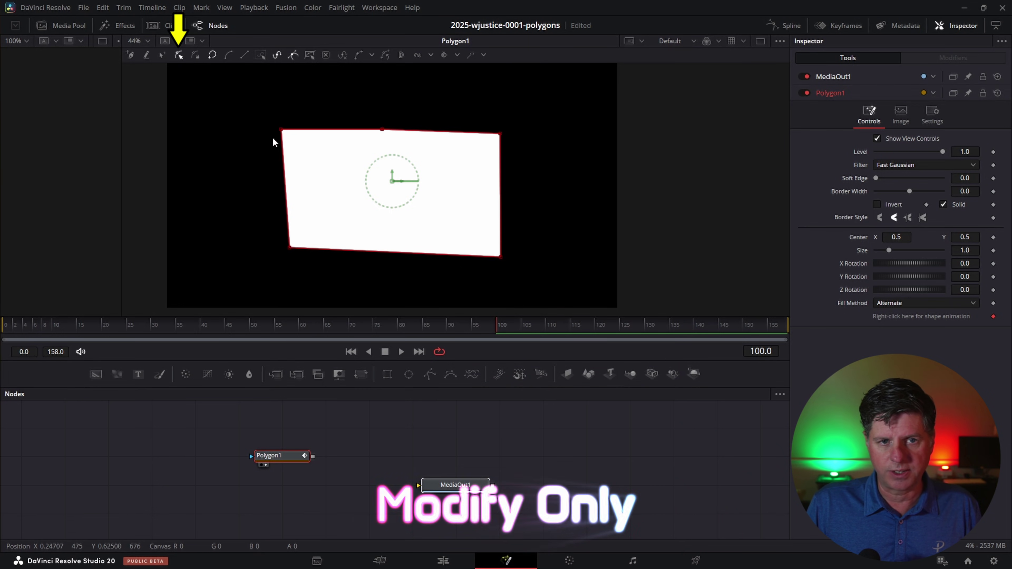
pyautogui.moveTo(281, 130)
pyautogui.mouseDown()
pyautogui.moveTo(296, 148)
pyautogui.moveTo(265, 128)
pyautogui.mouseUp()
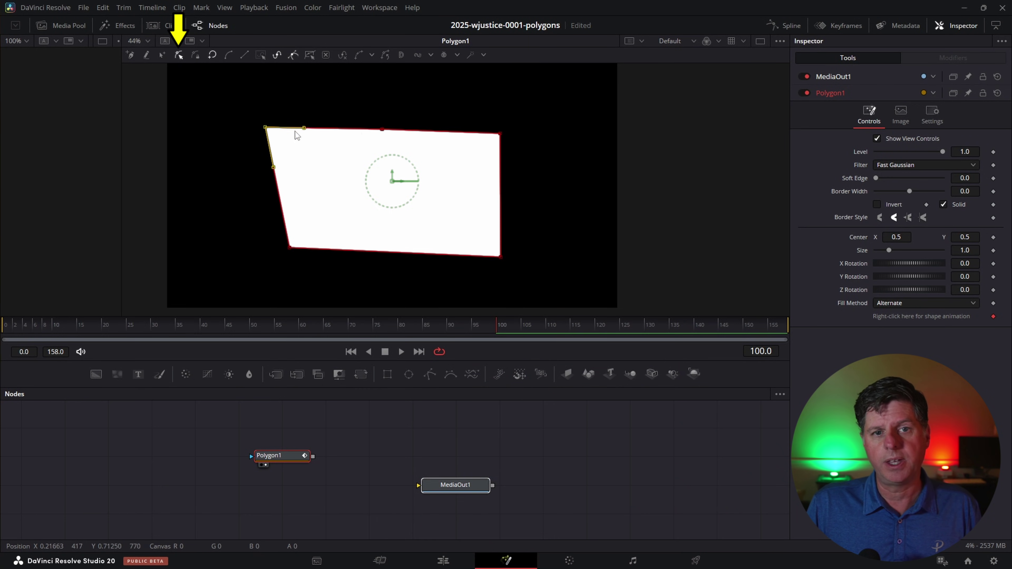
pyautogui.moveTo(383, 131); pyautogui.dragTo(379, 118)
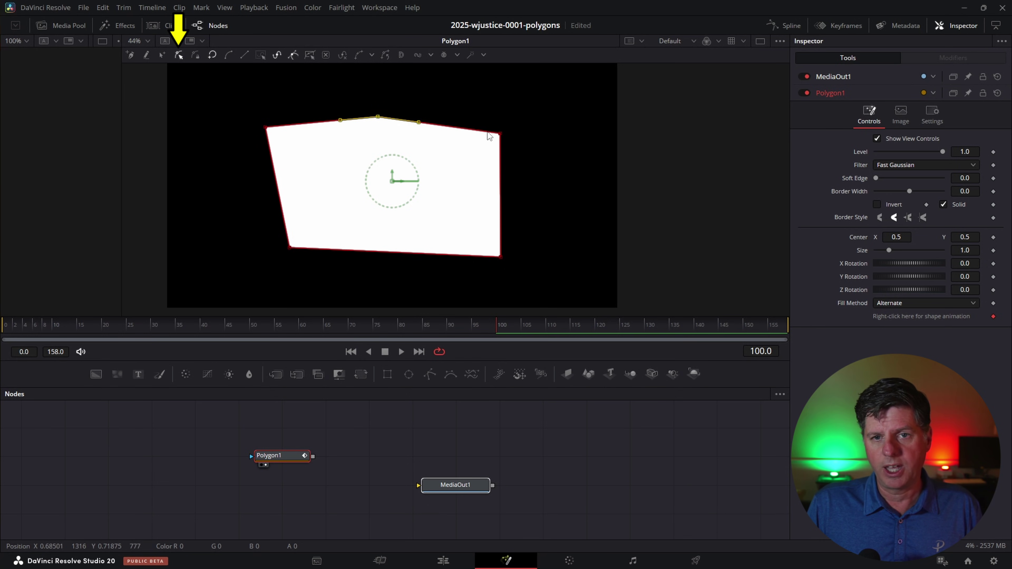
pyautogui.moveTo(501, 137); pyautogui.dragTo(489, 140)
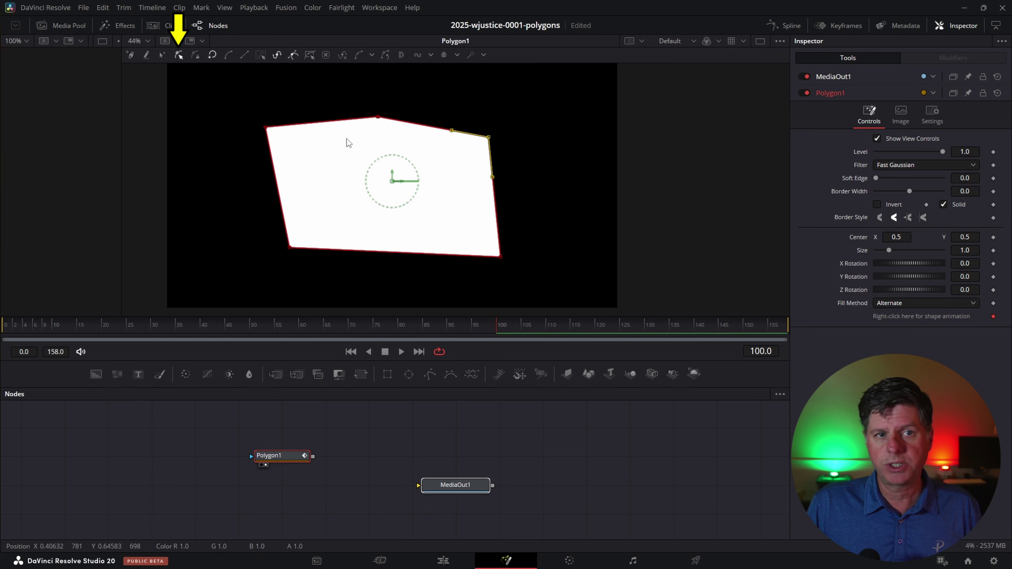
# Lock the polygon's points against editing and try to select the lower-right corner.
pyautogui.click(196, 56)
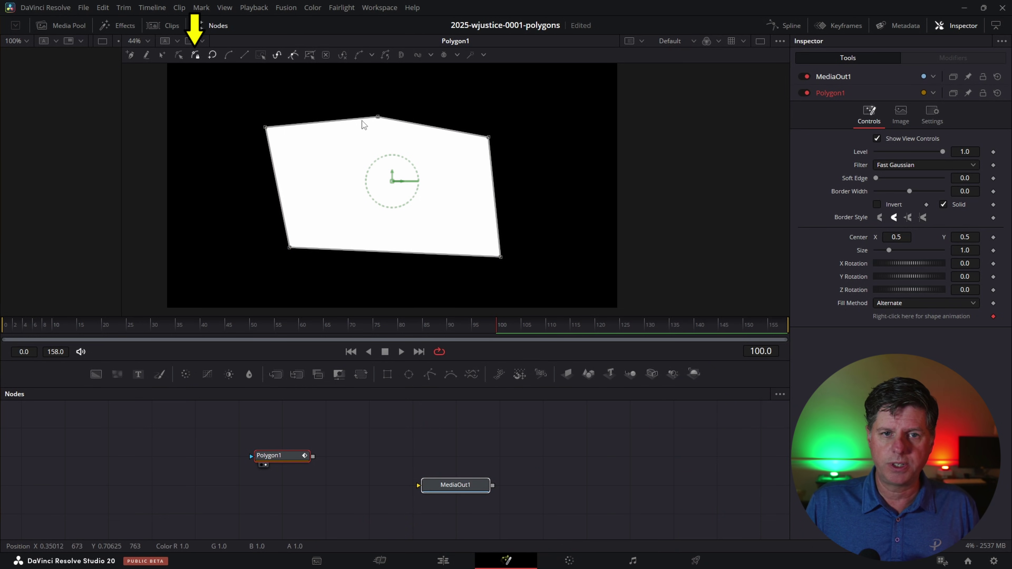
pyautogui.click(495, 260)
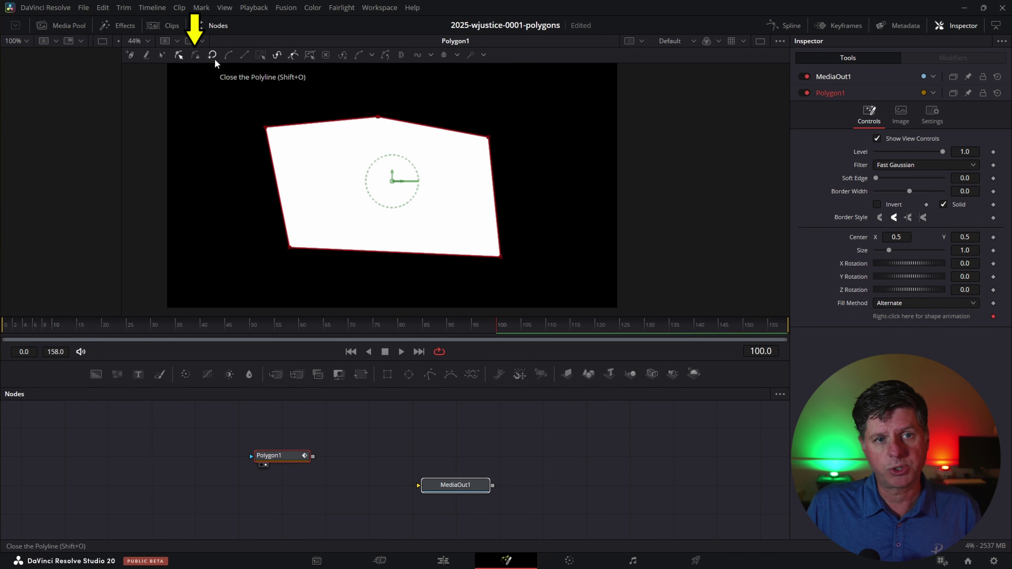
# Open the polygon's outline between its upper-left corner and top middle point, and close the shape again.
pyautogui.click(214, 58)
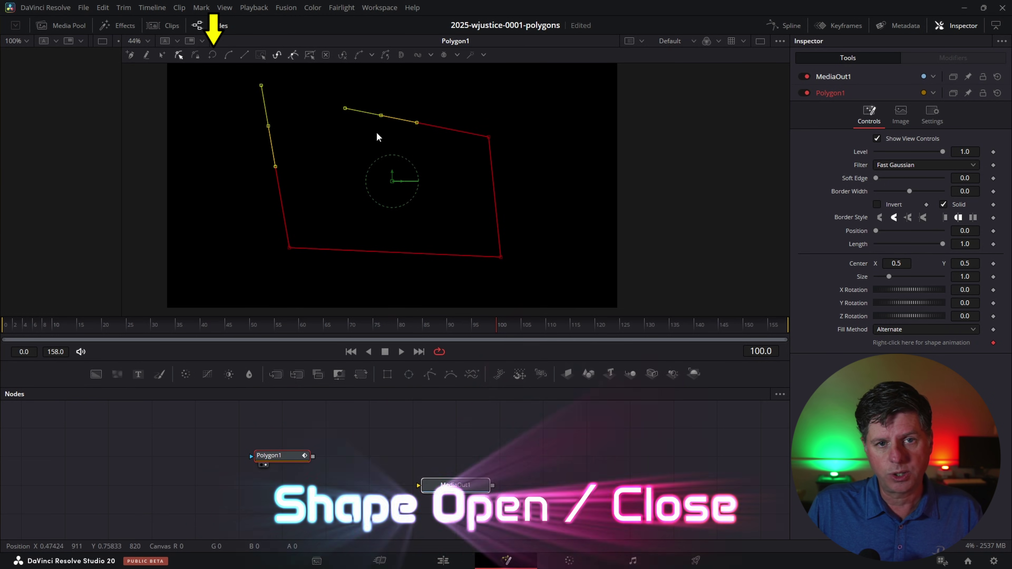
pyautogui.click(212, 55)
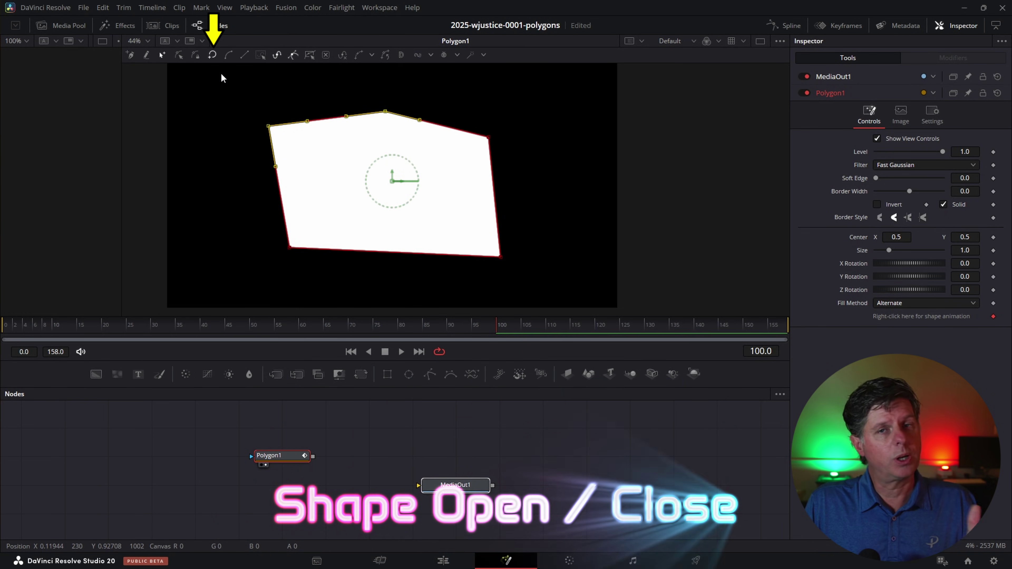
pyautogui.click(213, 55)
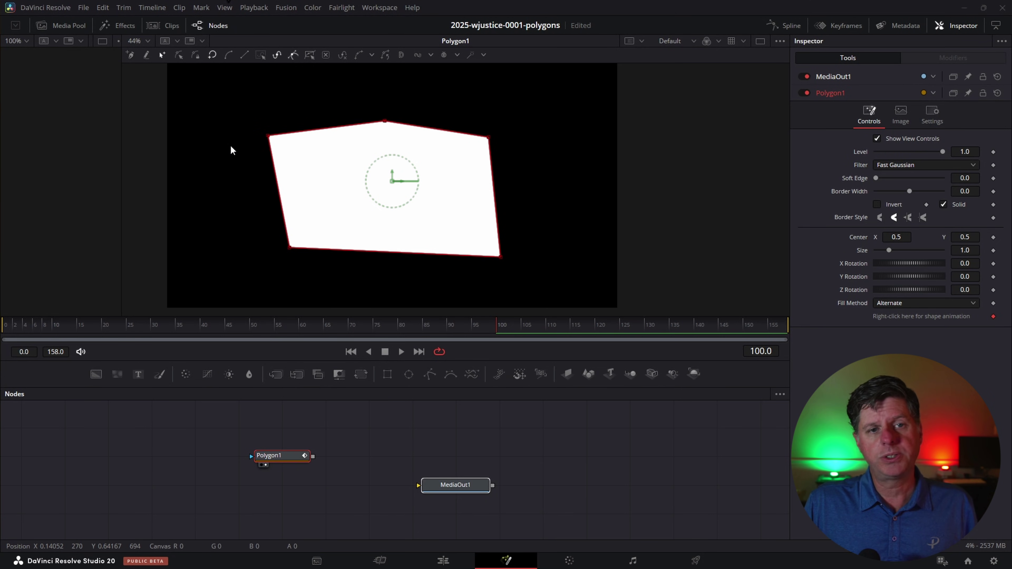
# Nudge the upper-left corner upward and smooth both that corner and the top edge's middle point into curves.
pyautogui.moveTo(268, 136)
pyautogui.mouseDown()
pyautogui.moveTo(253, 137)
pyautogui.moveTo(269, 134)
pyautogui.mouseUp()
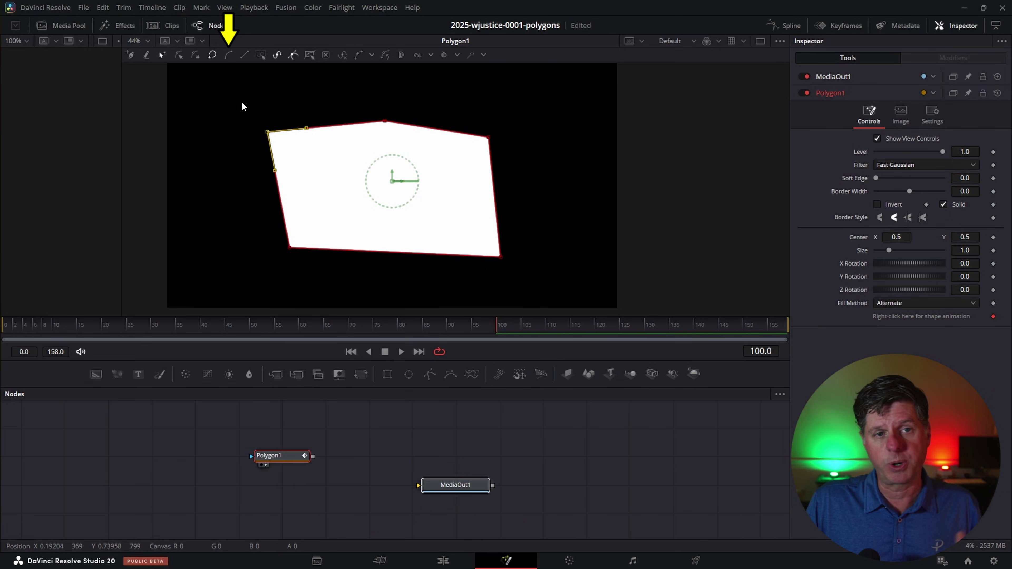
pyautogui.click(228, 57)
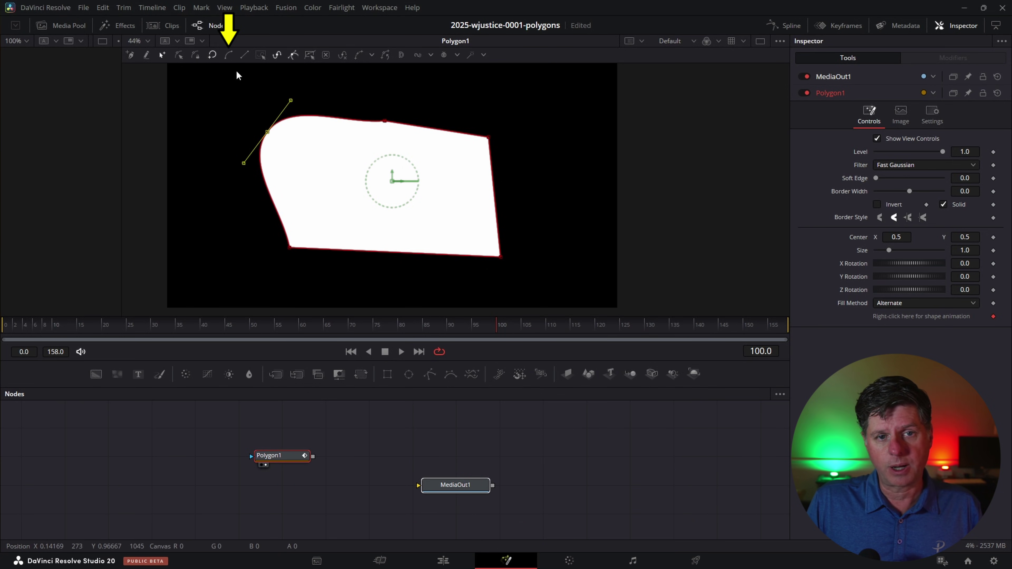
pyautogui.click(386, 121)
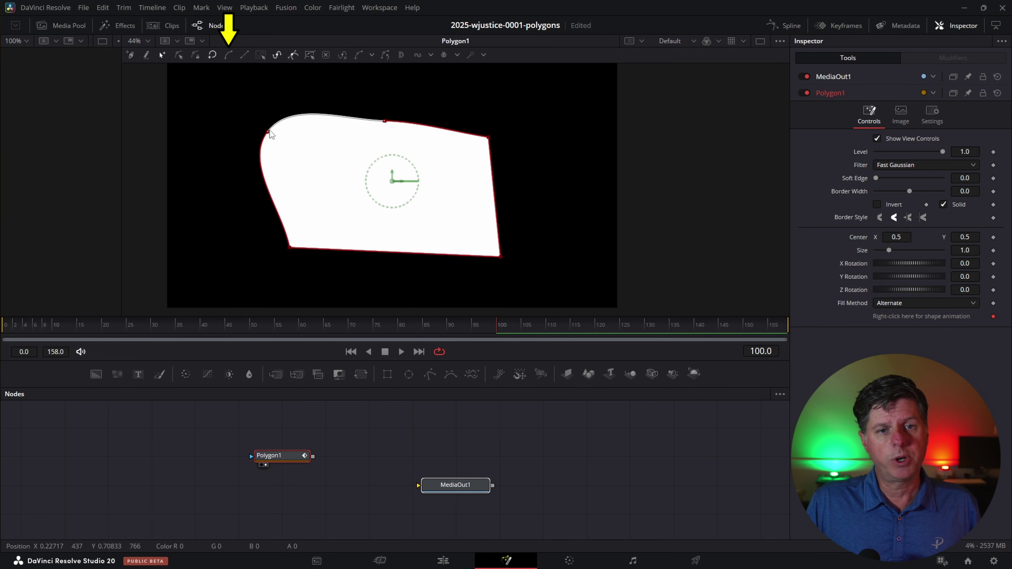
# Make the upper-left corner linear and move it slightly up and outward.
pyautogui.click(245, 56)
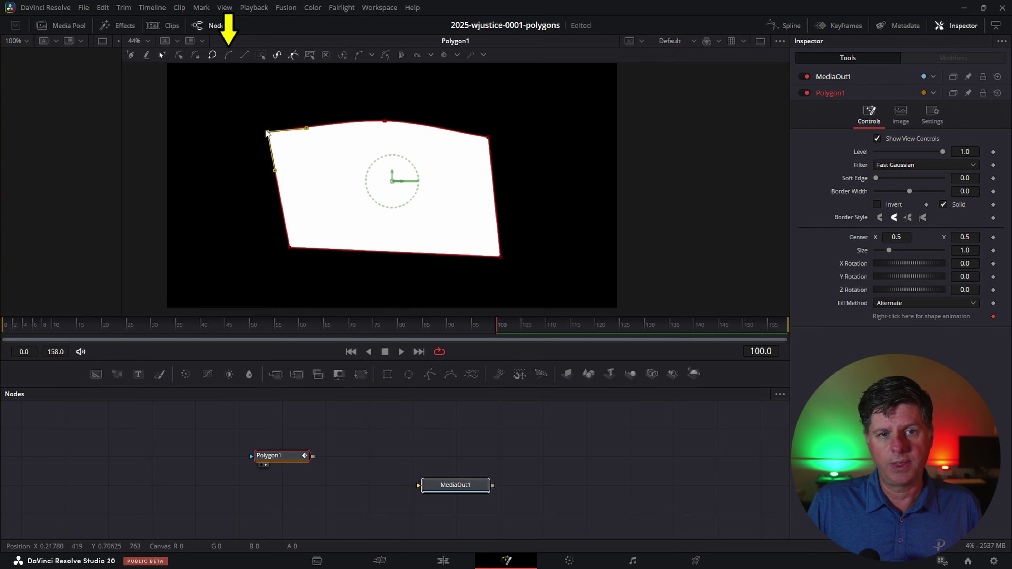
pyautogui.moveTo(270, 129); pyautogui.dragTo(260, 123)
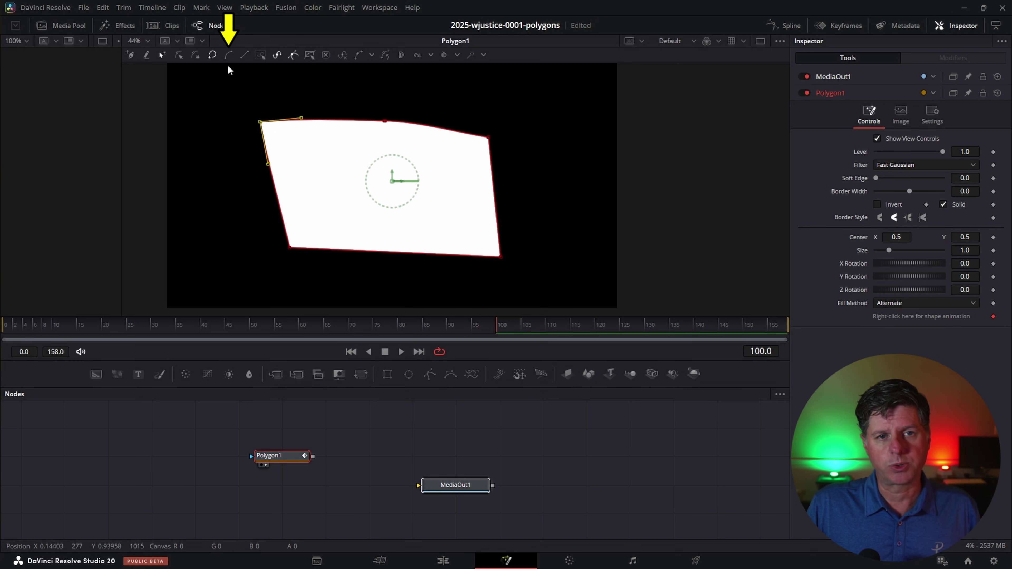
# Smooth the upper-left corner again and reshape its curve with the direction handles, leaving no point selected.
pyautogui.click(229, 56)
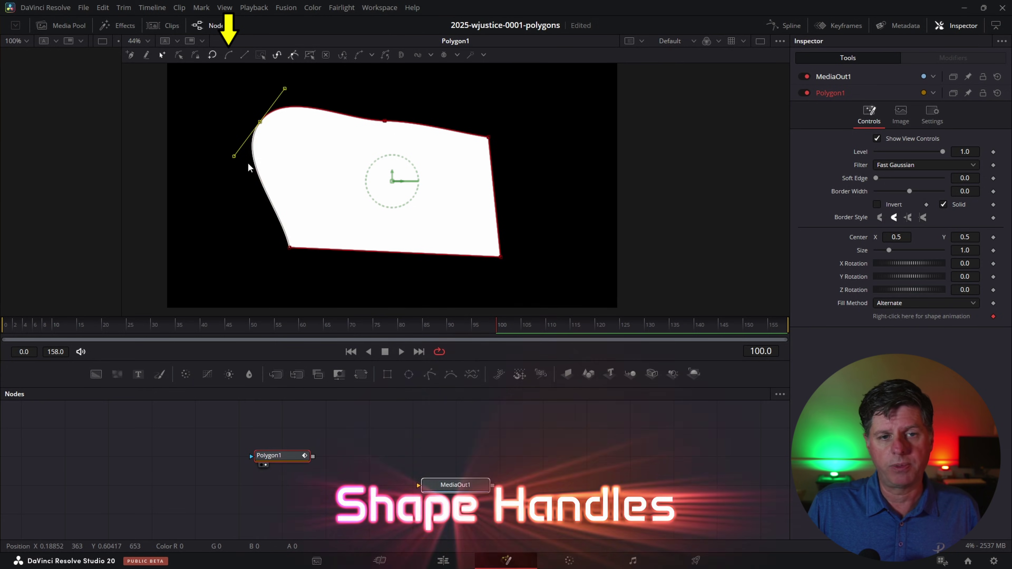
pyautogui.moveTo(285, 89); pyautogui.dragTo(324, 84)
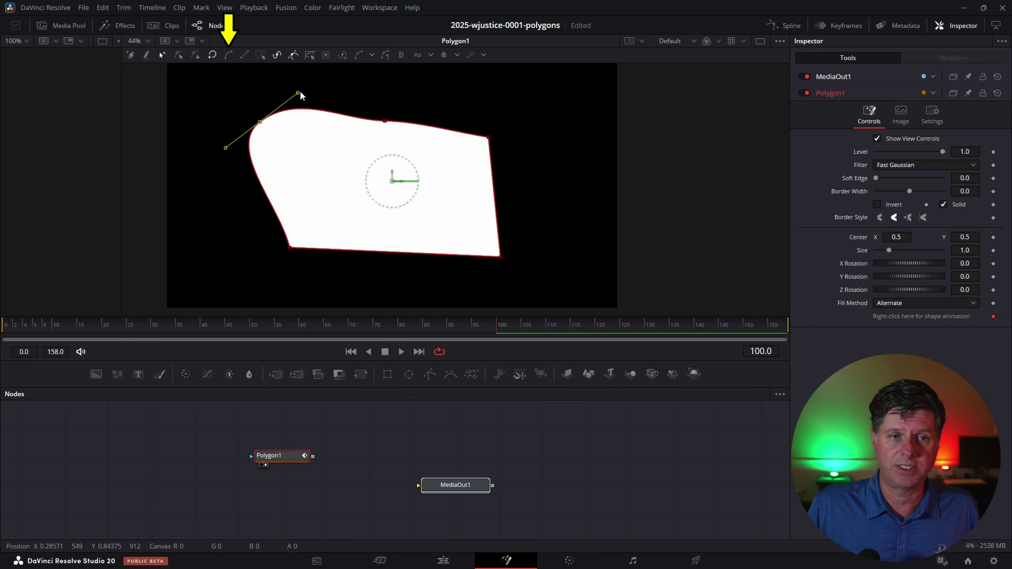
pyautogui.click(217, 76)
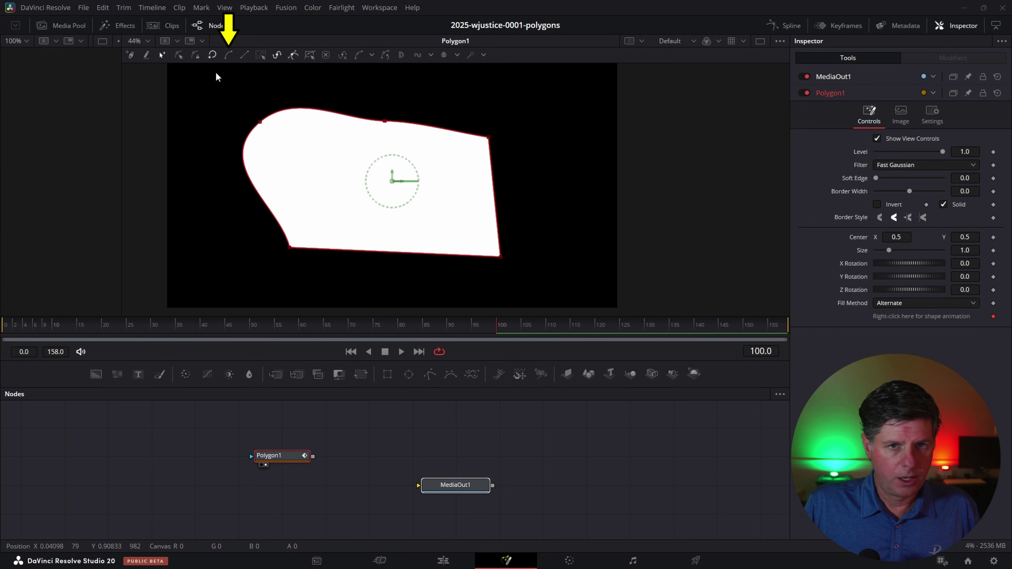
# Select all points and shift the whole polygon to the right, leaving the points deselected.
pyautogui.click(263, 56)
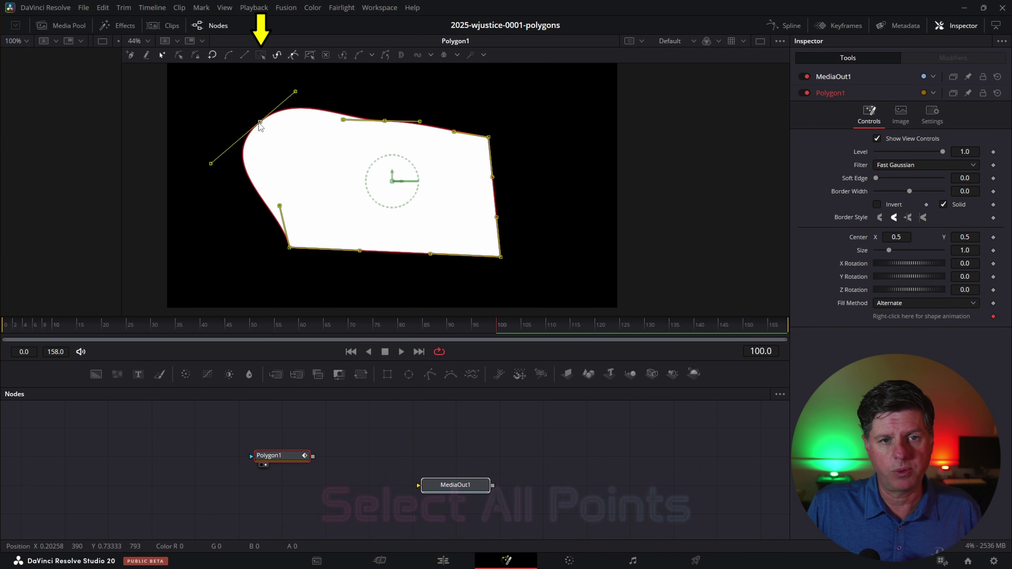
pyautogui.moveTo(260, 125); pyautogui.dragTo(292, 127)
pyautogui.click(258, 103)
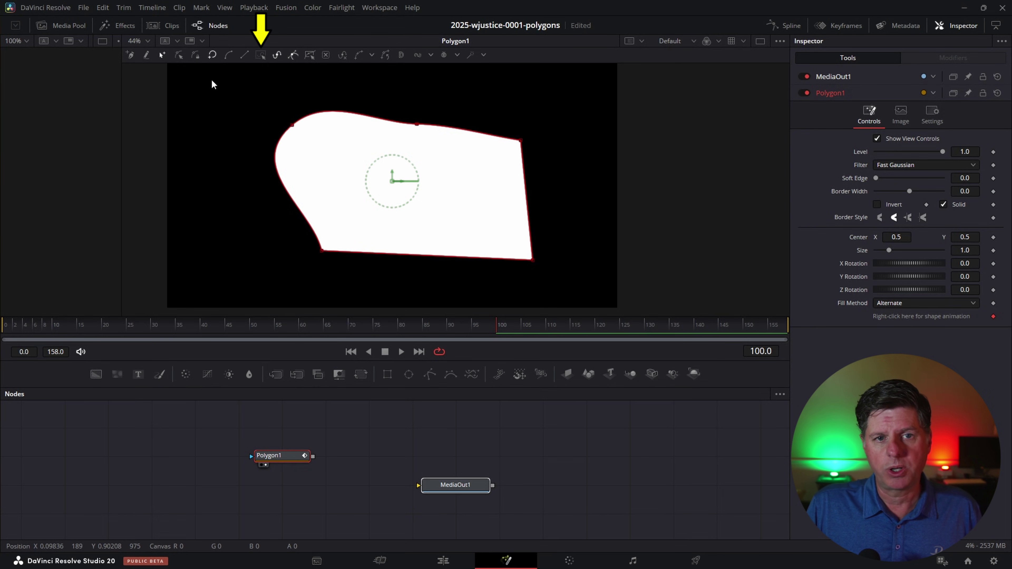
# Box-select points on the polygon's right side, nudge them slightly upward and clear the selection.
pyautogui.moveTo(413, 159); pyautogui.dragTo(573, 309)
pyautogui.moveTo(521, 143)
pyautogui.mouseDown()
pyautogui.moveTo(543, 129)
pyautogui.moveTo(525, 136)
pyautogui.mouseUp()
pyautogui.click(270, 108)
# Select all points again and move the whole polygon back to the left.
pyautogui.click(261, 55)
pyautogui.moveTo(313, 110); pyautogui.dragTo(277, 113)
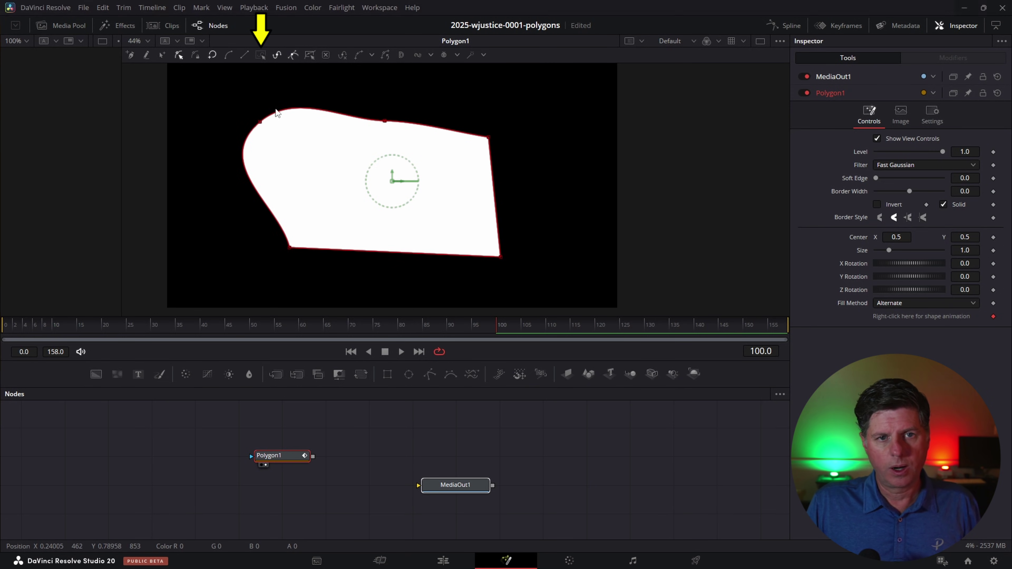
# Select all of the polygon's points.
pyautogui.click(260, 56)
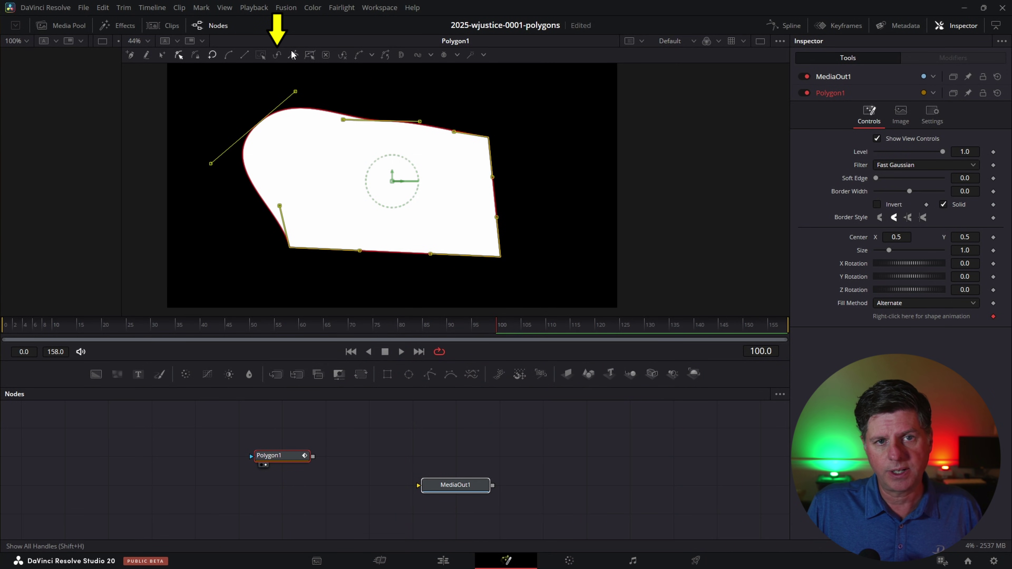
# Toggle the display of the polygon's point handles off and on again.
pyautogui.click(293, 59)
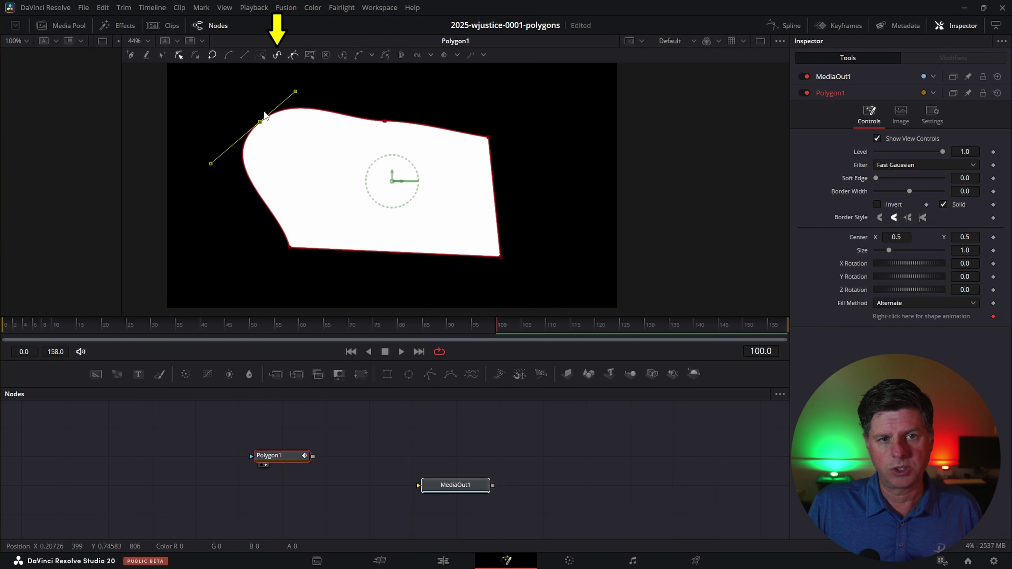
pyautogui.click(293, 58)
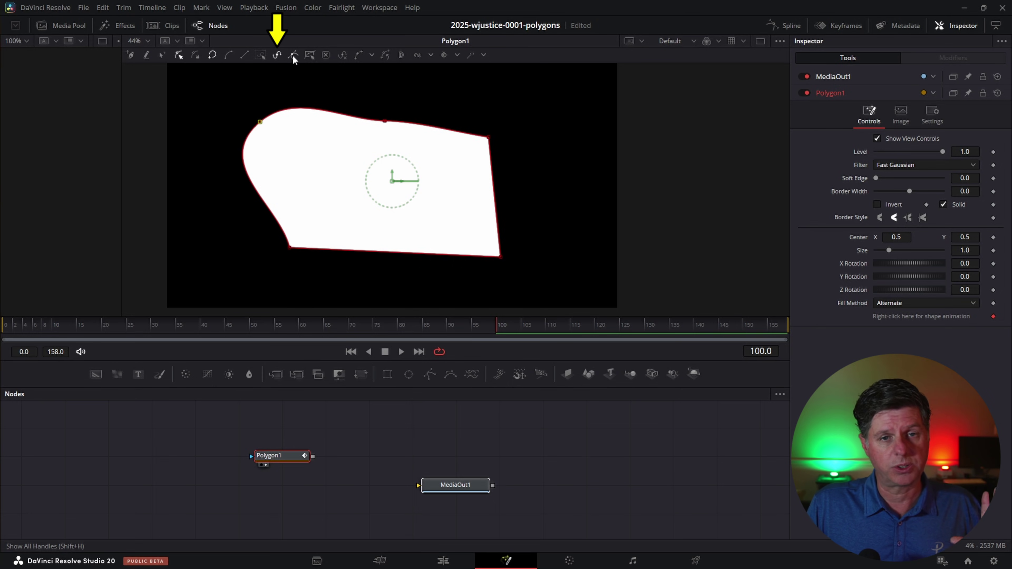
pyautogui.hotkey('ctrl', 'z')
# Delete all of the polygon's points and draw a new closed four-corner polygon in their place.
pyautogui.moveTo(229, 95); pyautogui.dragTo(542, 286)
pyautogui.press('Delete')
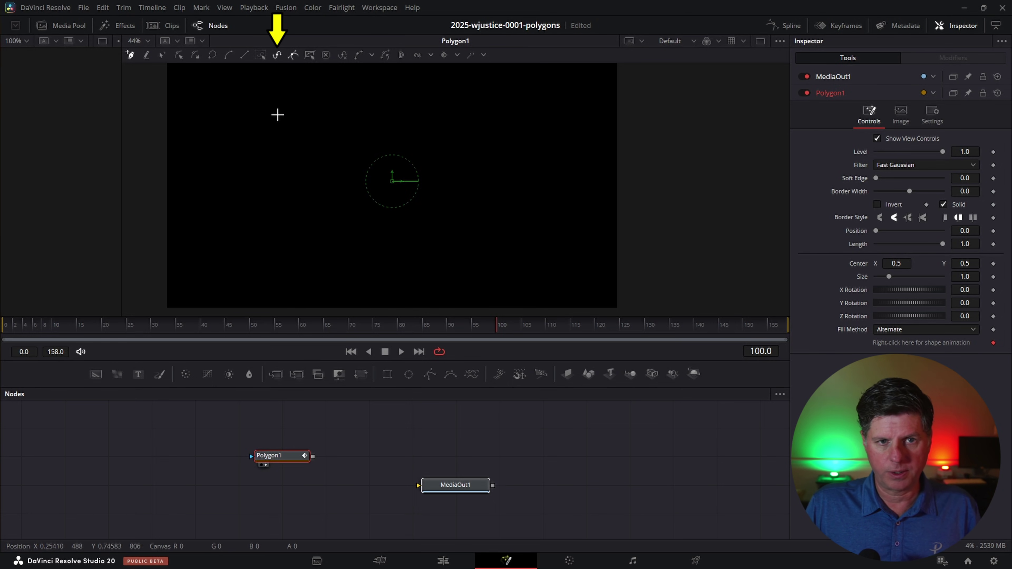
pyautogui.click(279, 244)
pyautogui.moveTo(475, 238); pyautogui.dragTo(514, 237)
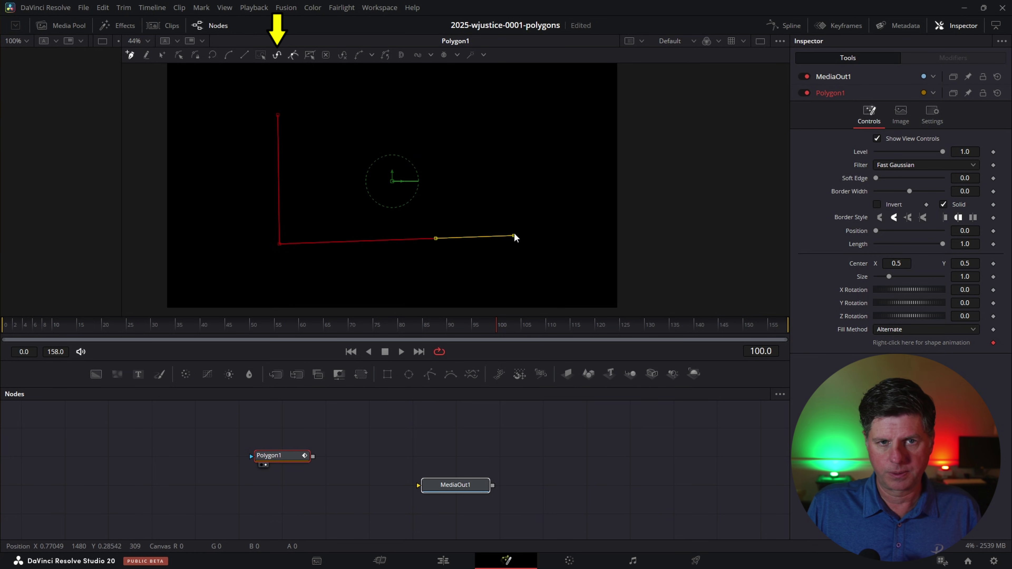
pyautogui.click(504, 103)
pyautogui.click(281, 115)
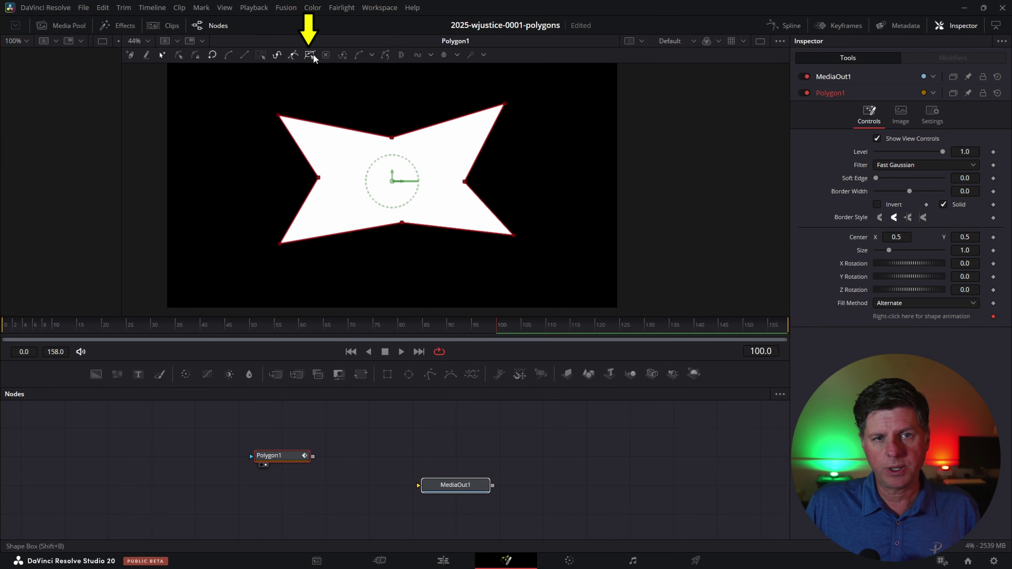
# Select the points on the polygon's left half and squeeze them vertically from above and below with the shape box.
pyautogui.moveTo(244, 83); pyautogui.dragTo(431, 275)
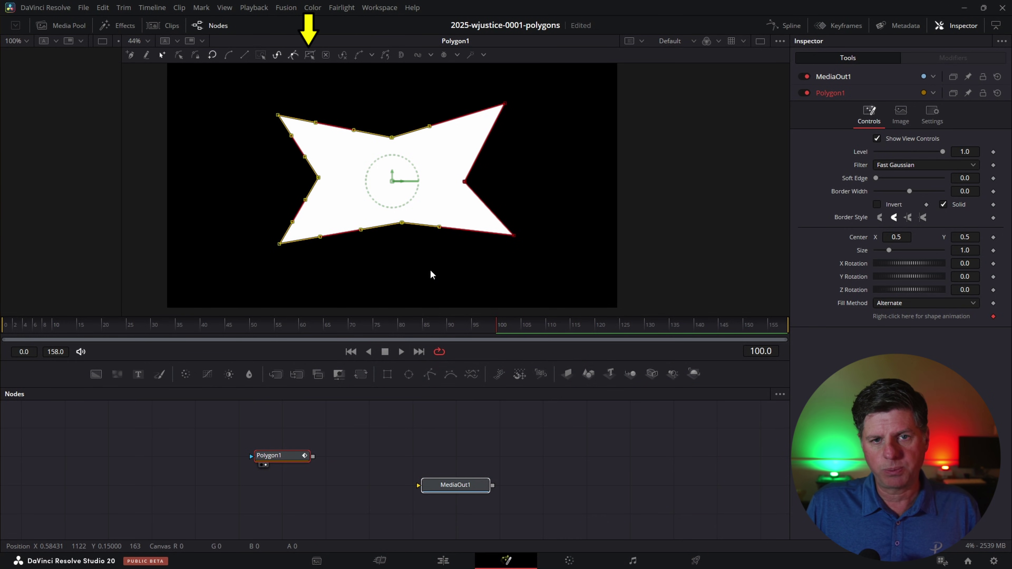
pyautogui.click(311, 59)
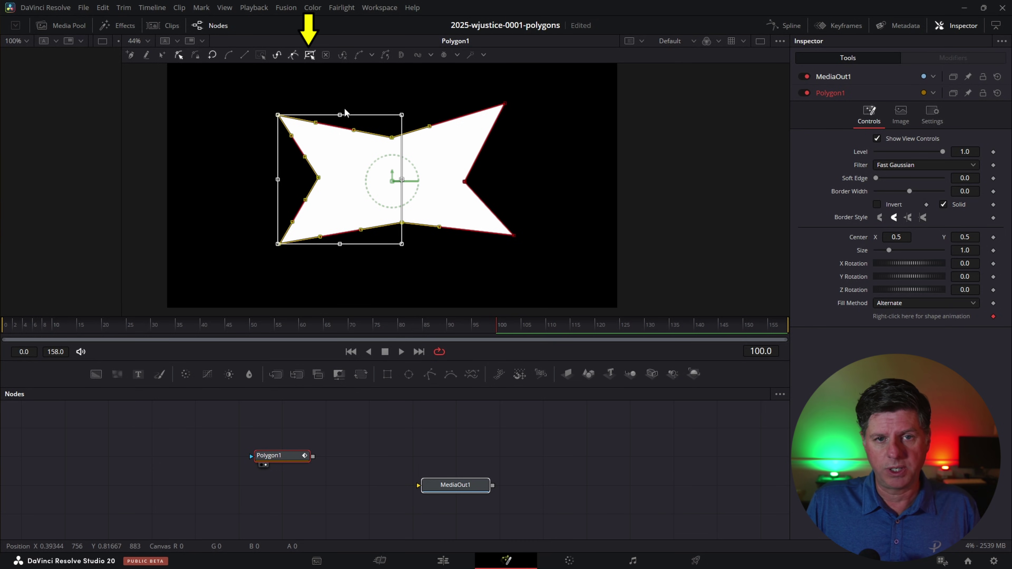
pyautogui.moveTo(340, 115); pyautogui.dragTo(340, 136)
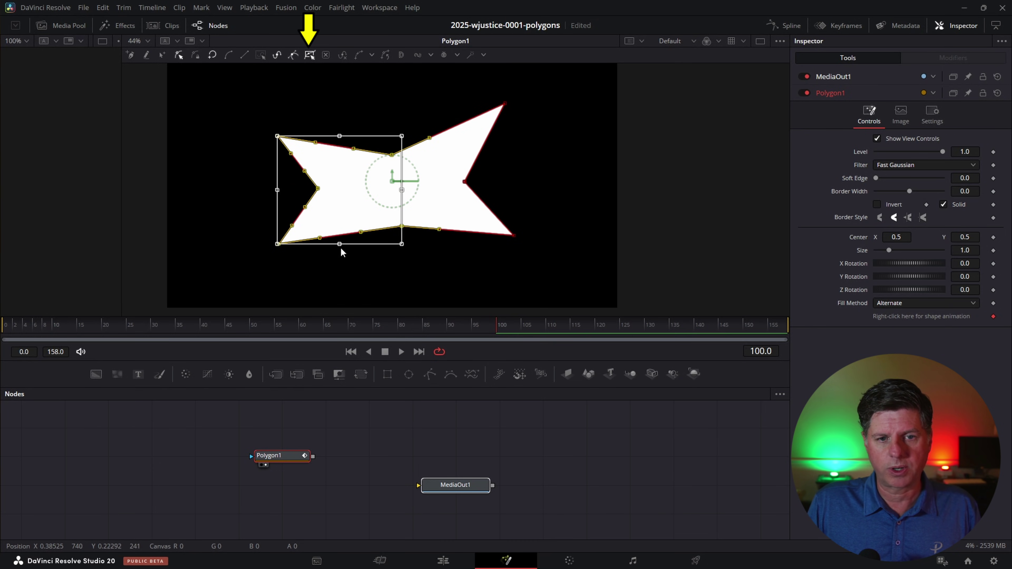
pyautogui.moveTo(340, 245); pyautogui.dragTo(340, 236)
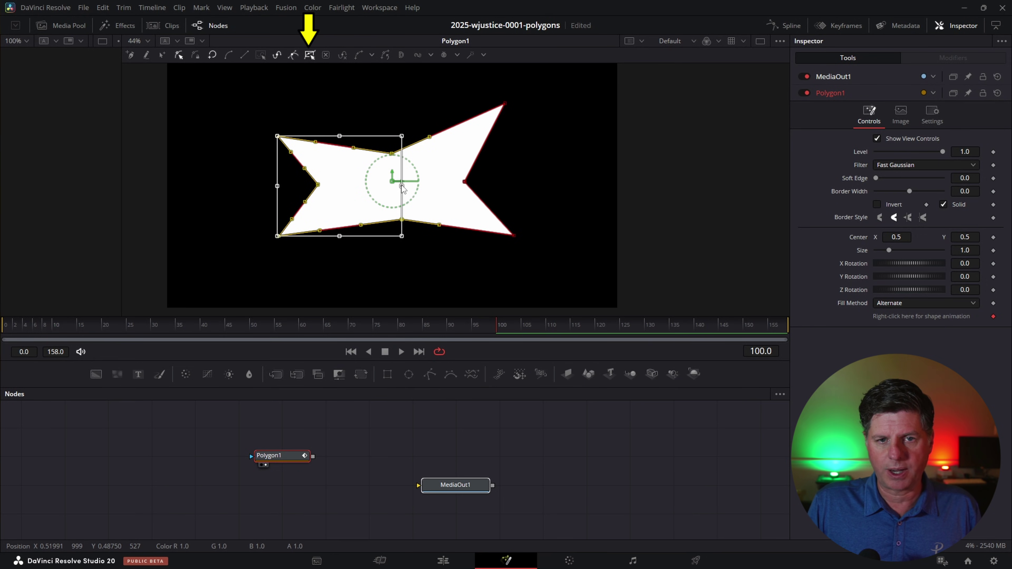
# Resize and shift the polygon's left half with the shape box, undo the unwanted resizing, and turn the shape box off.
pyautogui.moveTo(401, 186); pyautogui.dragTo(390, 186)
pyautogui.moveTo(368, 139); pyautogui.dragTo(481, 102)
pyautogui.hotkey('ctrl', 'z')
pyautogui.moveTo(379, 186); pyautogui.dragTo(365, 186)
pyautogui.moveTo(299, 119); pyautogui.dragTo(298, 131)
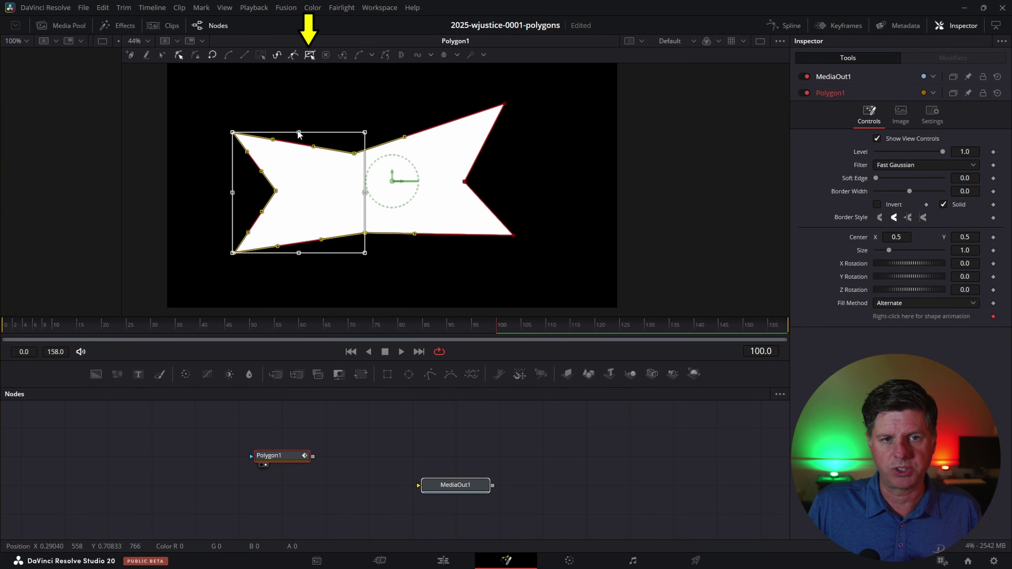
pyautogui.hotkey('ctrl', 'z')
pyautogui.click(310, 56)
pyautogui.click(335, 63)
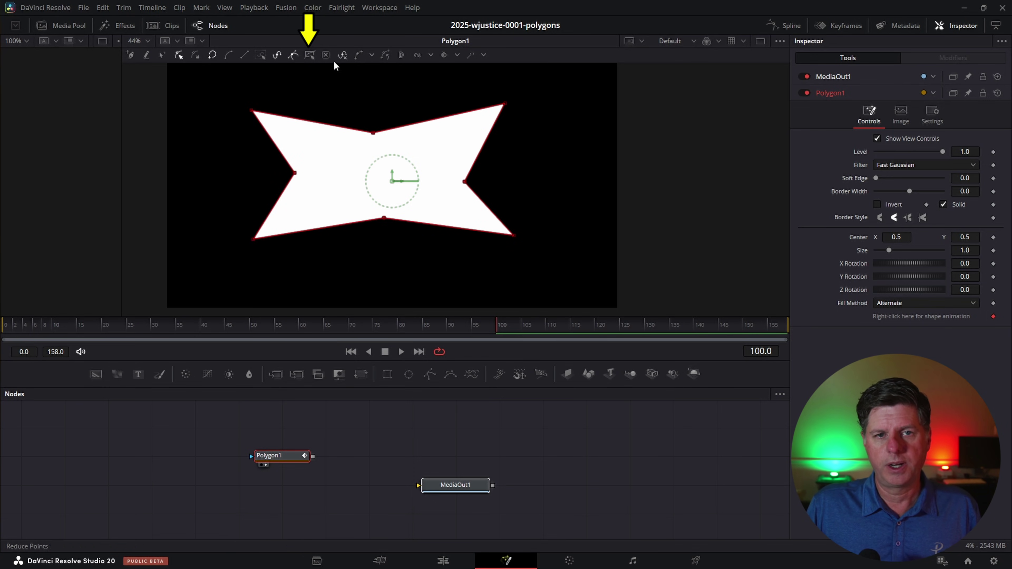
# Try to delete the two points on the polygon's upper-left edge.
pyautogui.moveTo(213, 91); pyautogui.dragTo(419, 161)
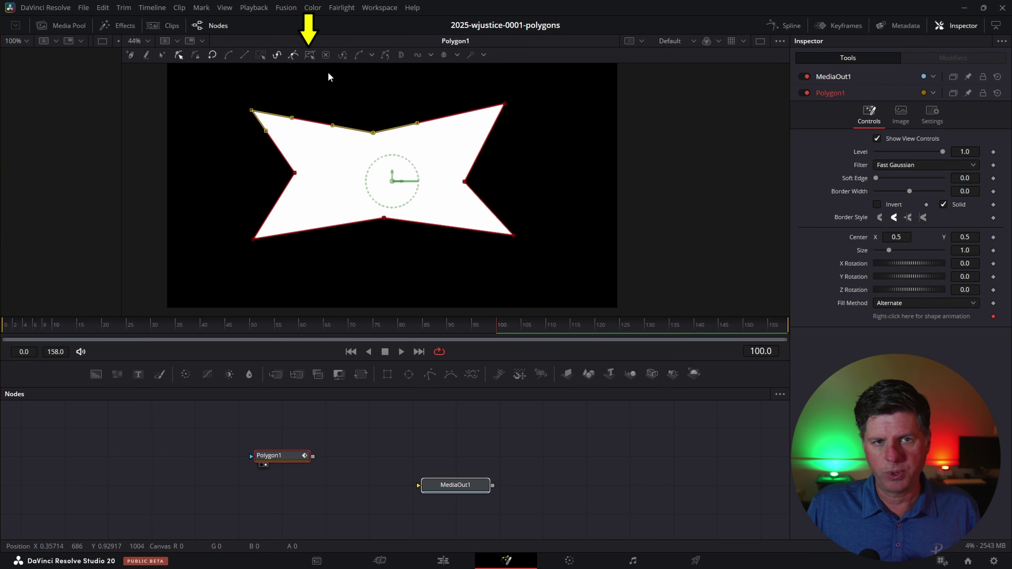
pyautogui.click(326, 56)
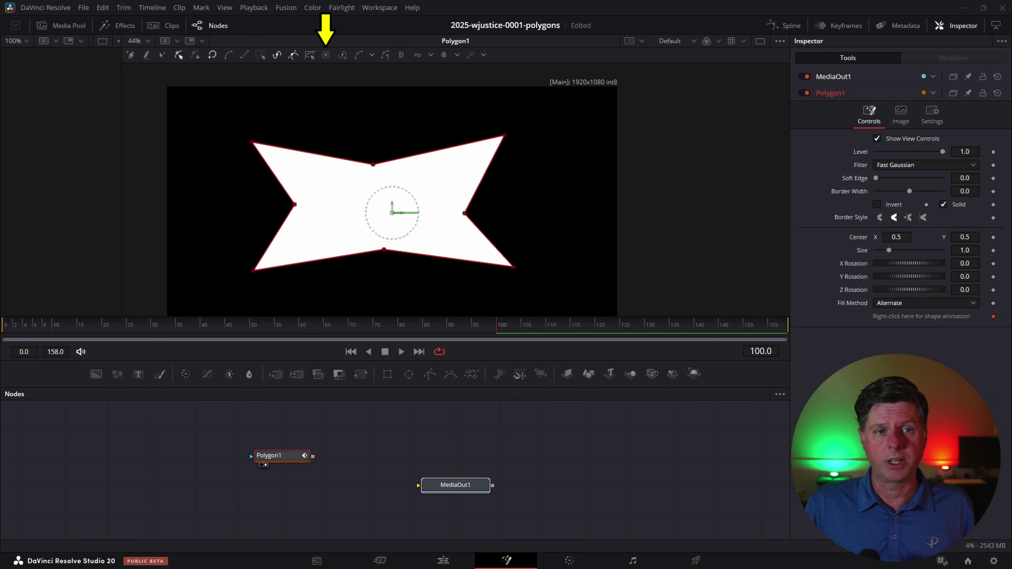
# Insert a long row of closely spaced extra points along the polygon's upper-left edge.
pyautogui.hotkey('ctrl', 'f')
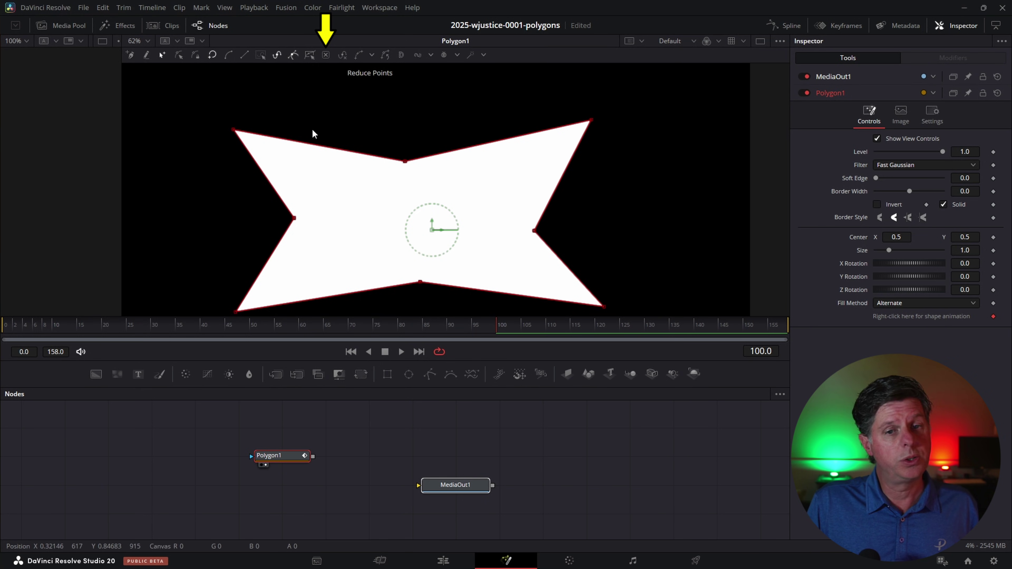
pyautogui.scroll(5, 312, 148)
pyautogui.press('Delete')
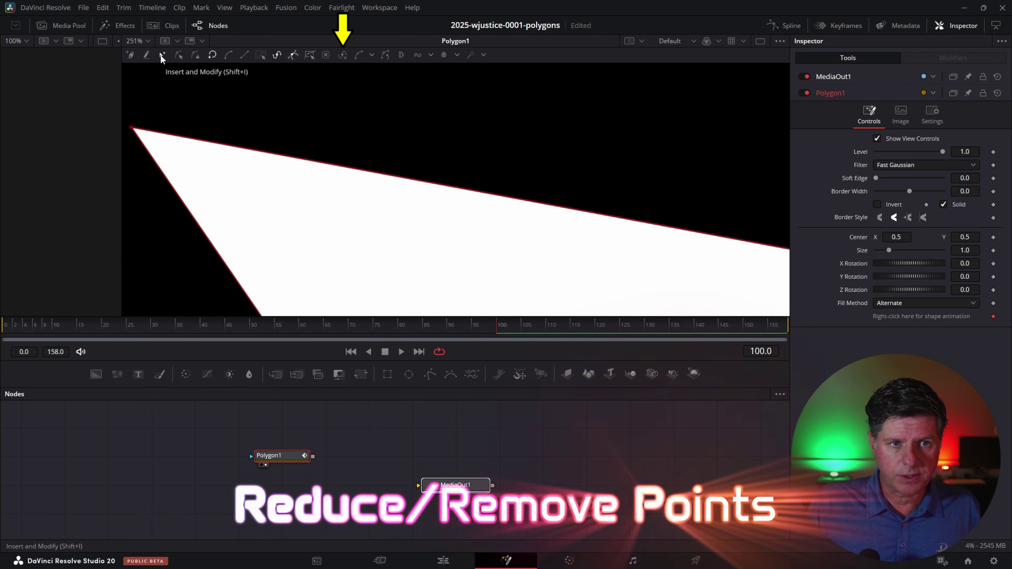
pyautogui.click(284, 155)
pyautogui.click(315, 161)
pyautogui.click(333, 164)
pyautogui.click(343, 166)
pyautogui.click(359, 168)
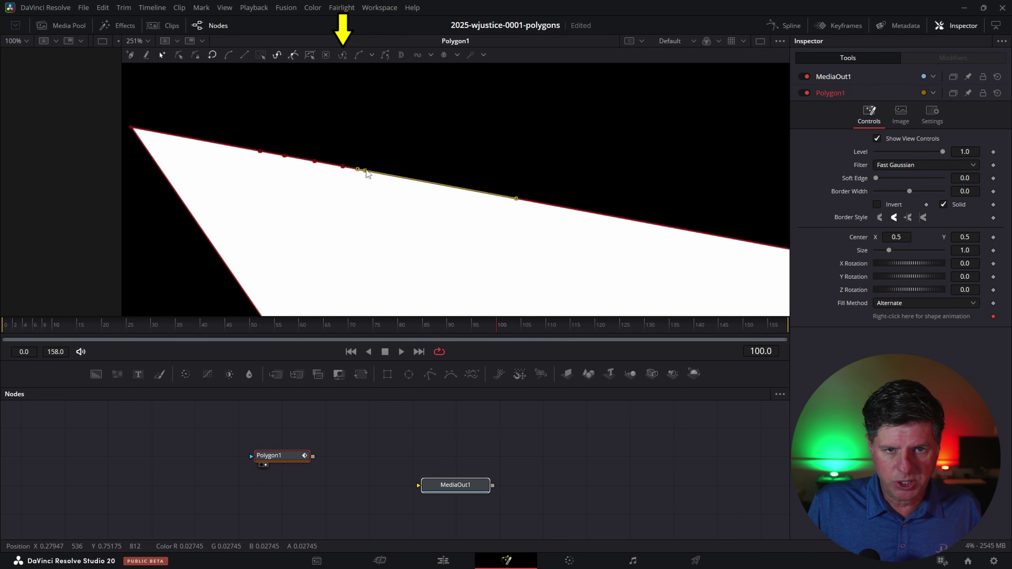
pyautogui.click(367, 170)
pyautogui.scroll(3, 368, 187)
pyautogui.click(427, 164)
pyautogui.click(462, 172)
pyautogui.click(512, 183)
pyautogui.click(567, 192)
pyautogui.click(594, 199)
pyautogui.click(629, 205)
pyautogui.click(638, 207)
pyautogui.scroll(-3, 605, 217)
pyautogui.scroll(1, 533, 247)
pyautogui.hscroll(3, 533, 247)
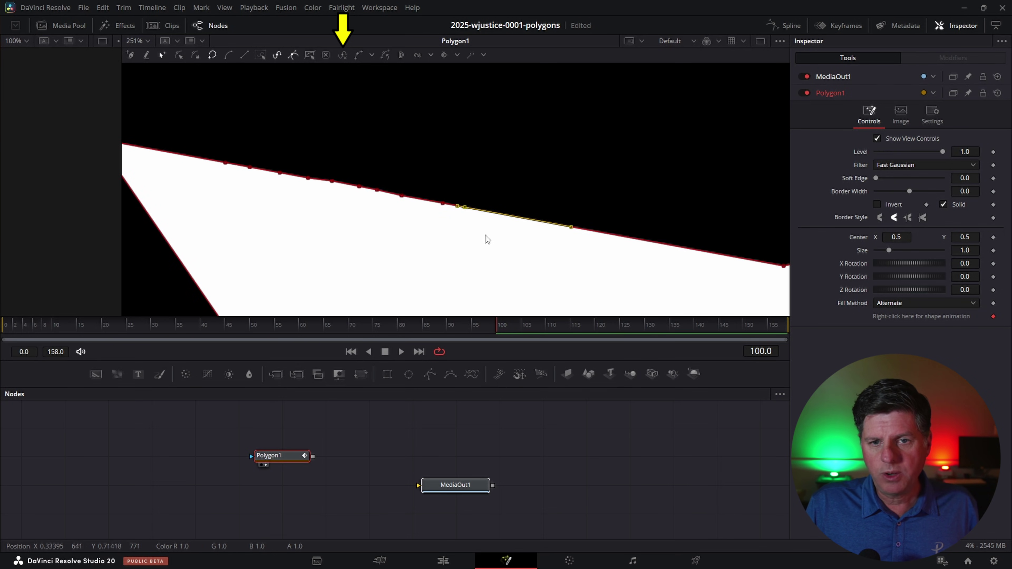
pyautogui.click(512, 217)
pyautogui.click(535, 220)
pyautogui.click(584, 229)
pyautogui.click(650, 242)
pyautogui.click(664, 244)
pyautogui.click(704, 251)
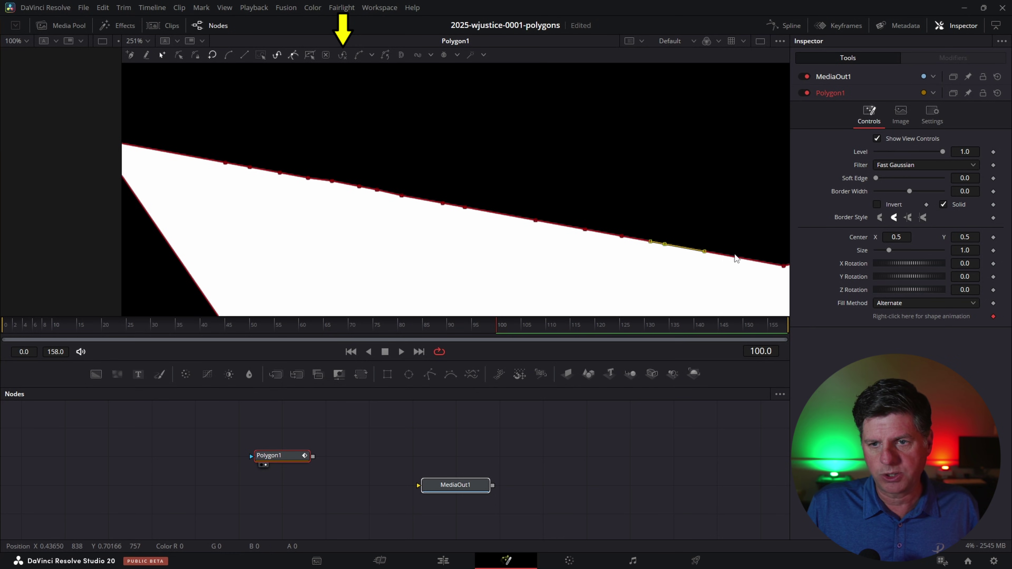
# Select the extra points on the upper-left edge and reduce them with a freehand precision of 25.
pyautogui.scroll(-1, 400, 194)
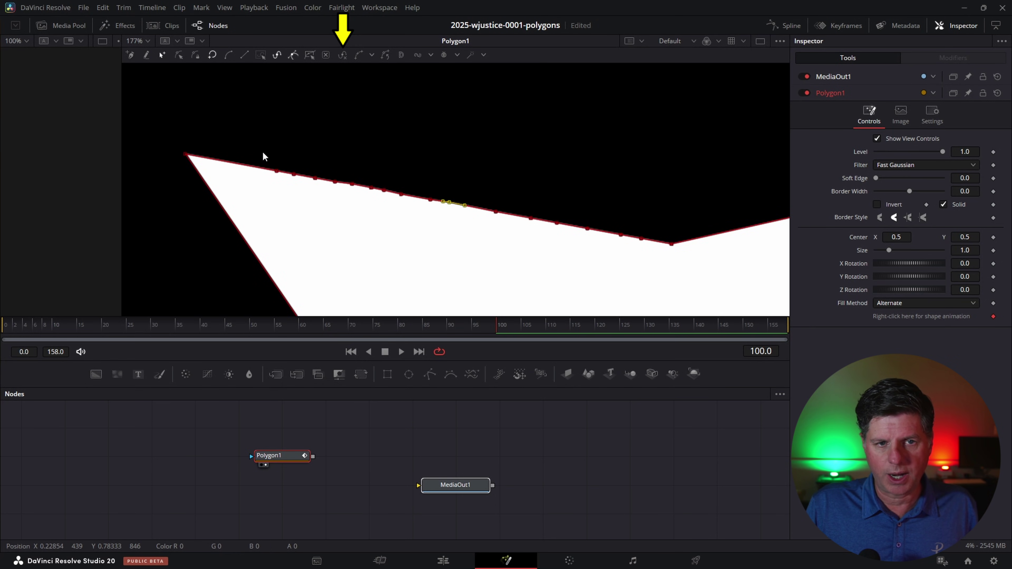
pyautogui.moveTo(282, 154); pyautogui.dragTo(638, 261)
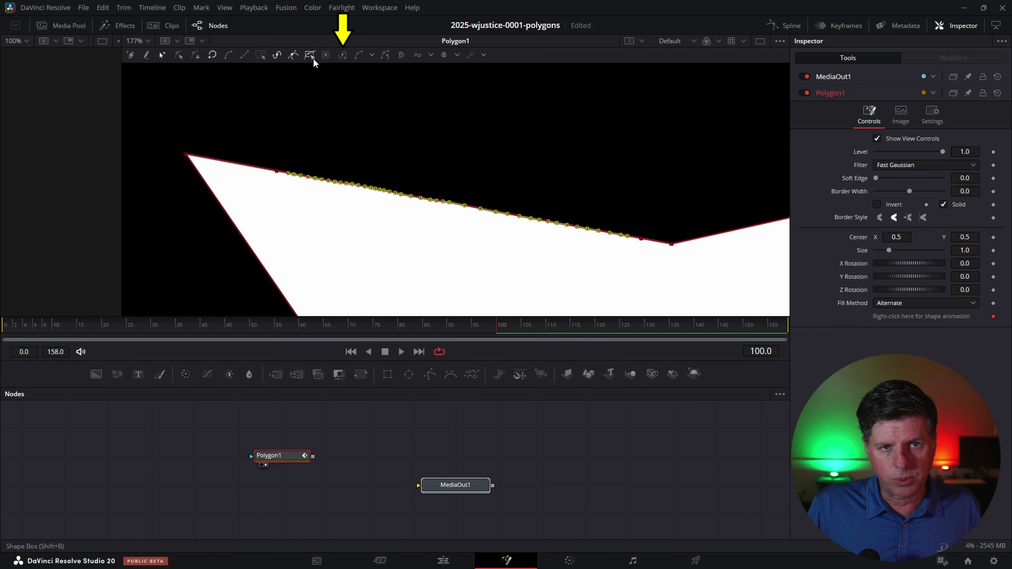
pyautogui.click(342, 56)
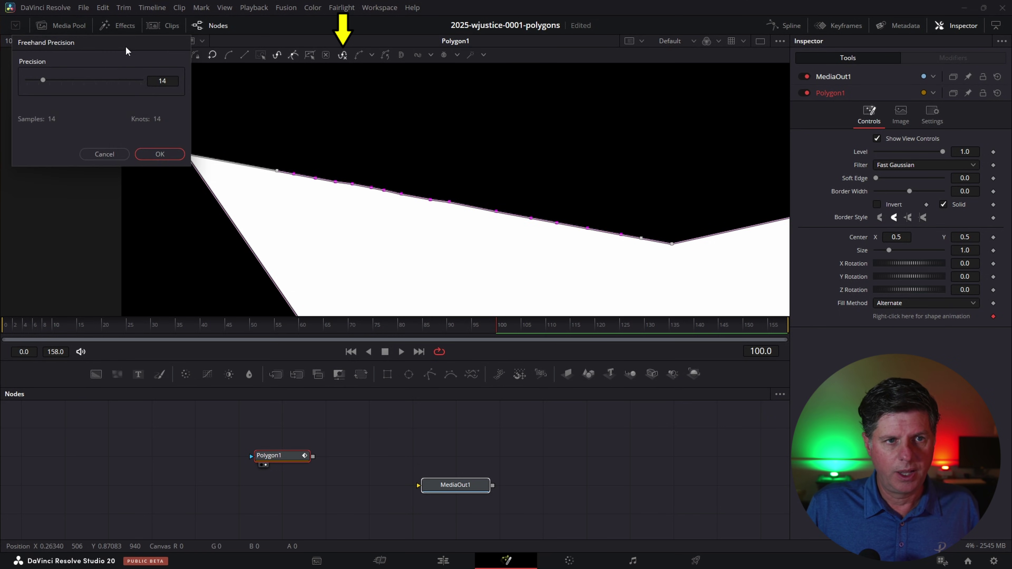
pyautogui.moveTo(127, 50); pyautogui.dragTo(167, 56)
pyautogui.moveTo(131, 93)
pyautogui.mouseDown()
pyautogui.moveTo(86, 90)
pyautogui.moveTo(115, 93)
pyautogui.mouseUp()
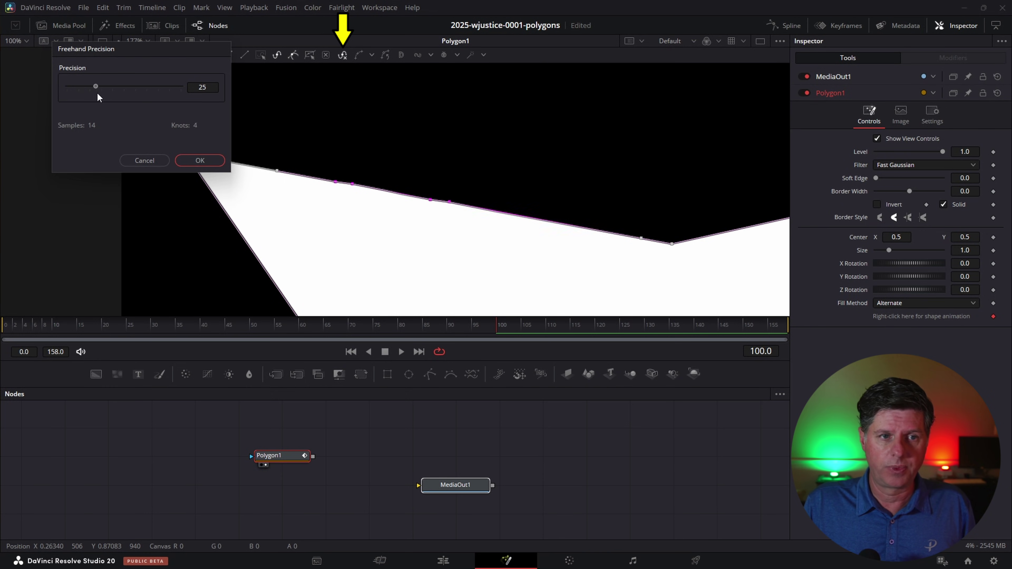
pyautogui.click(200, 160)
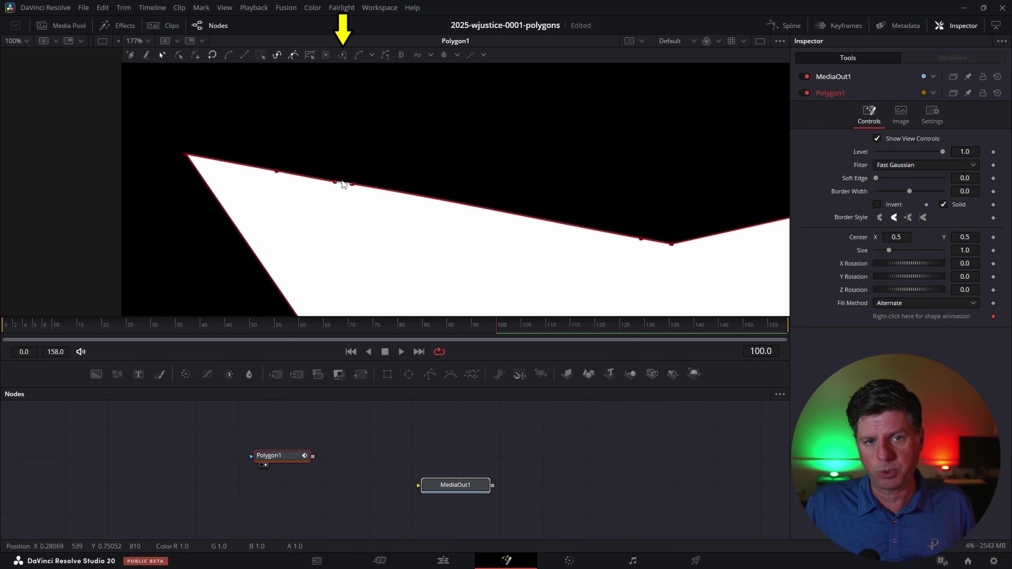
# Select all of the polygon's points and publish them as individual point controls.
pyautogui.hotkey('ctrl', 'f')
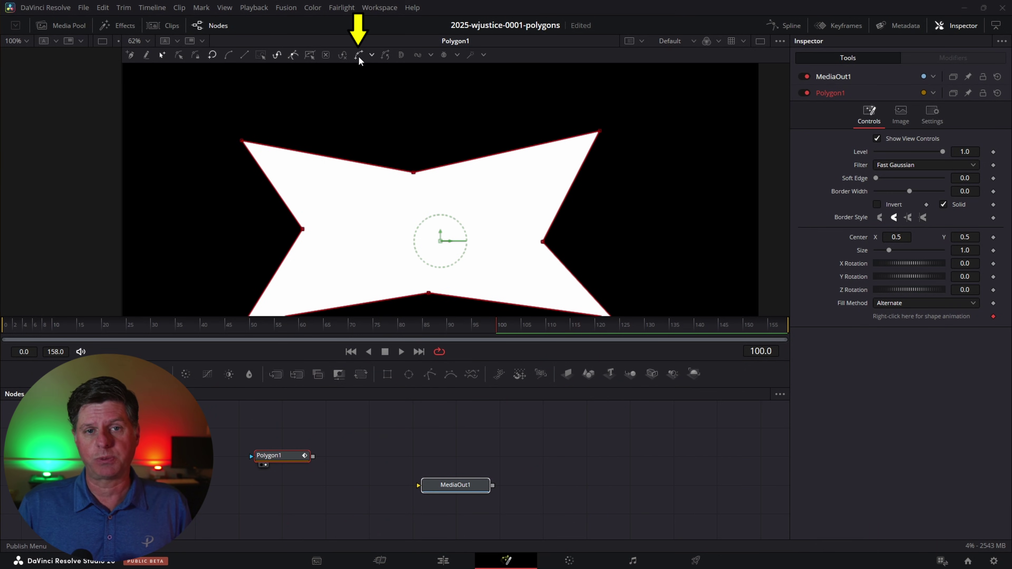
pyautogui.scroll(-2, 362, 144)
pyautogui.moveTo(211, 82); pyautogui.dragTo(681, 328)
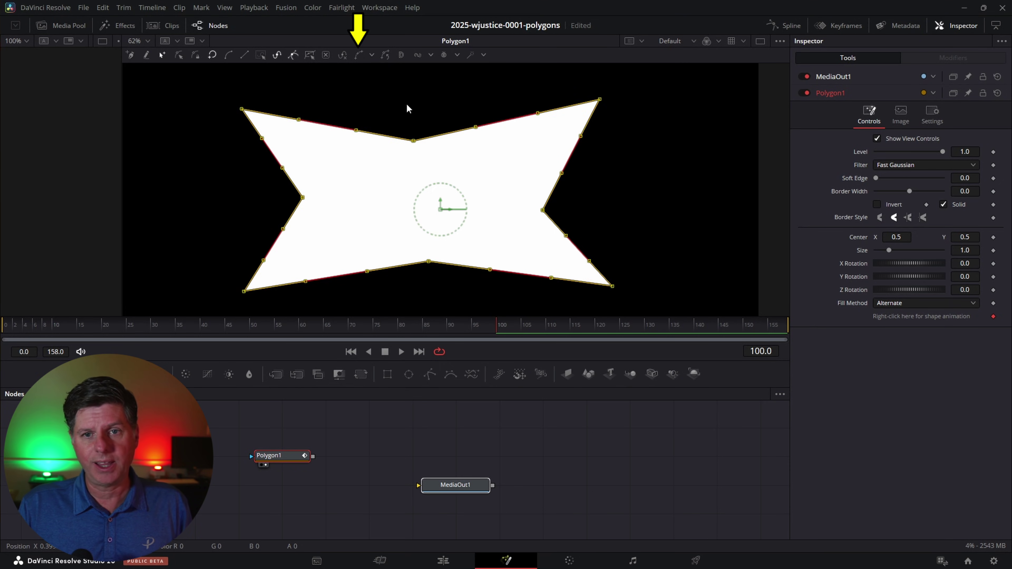
pyautogui.click(371, 56)
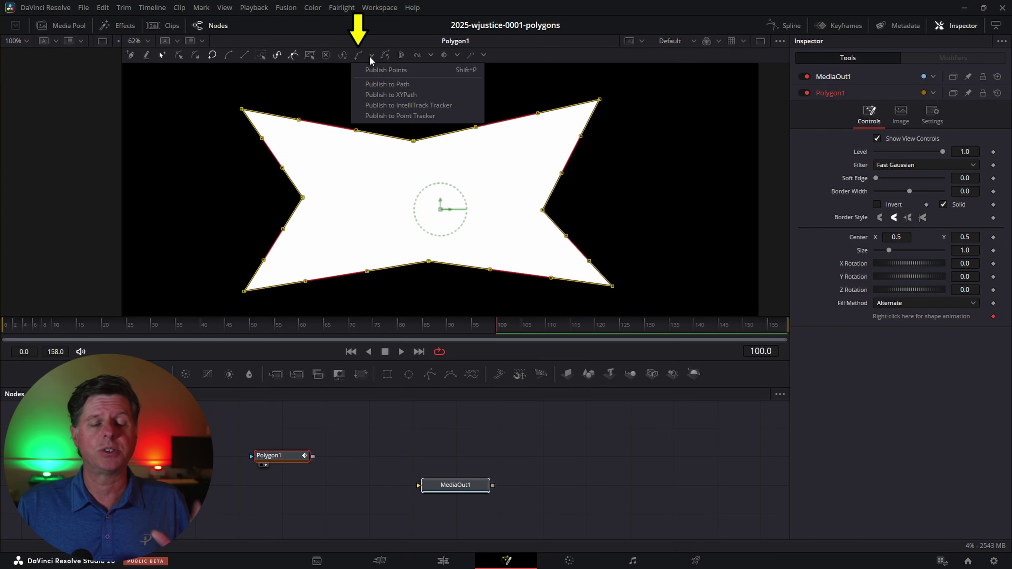
pyautogui.click(414, 76)
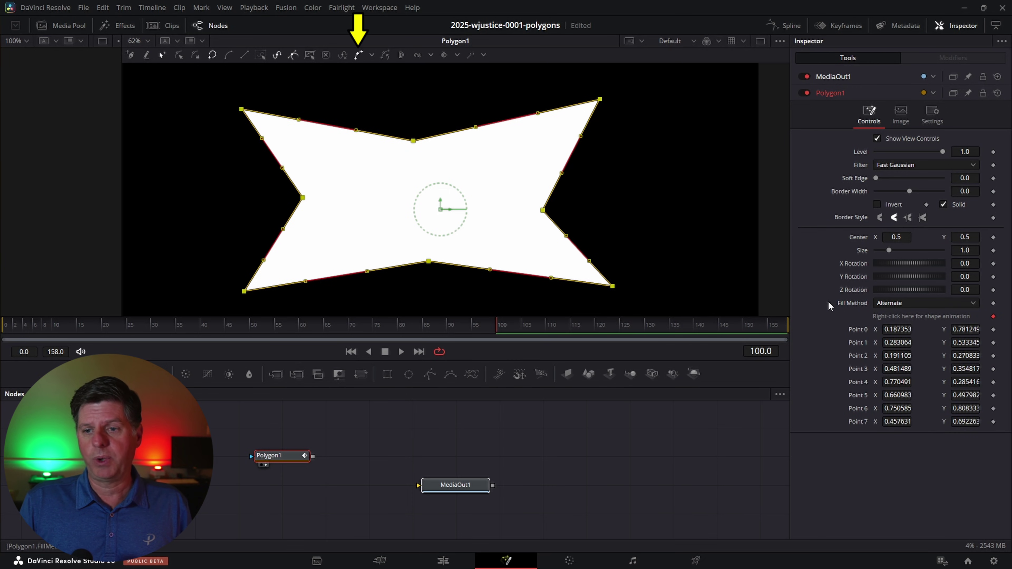
# Move published Point 0 to X 0.176354, Y 0.78225 and apply a Perturb modifier to it.
pyautogui.moveTo(899, 331); pyautogui.dragTo(896, 331)
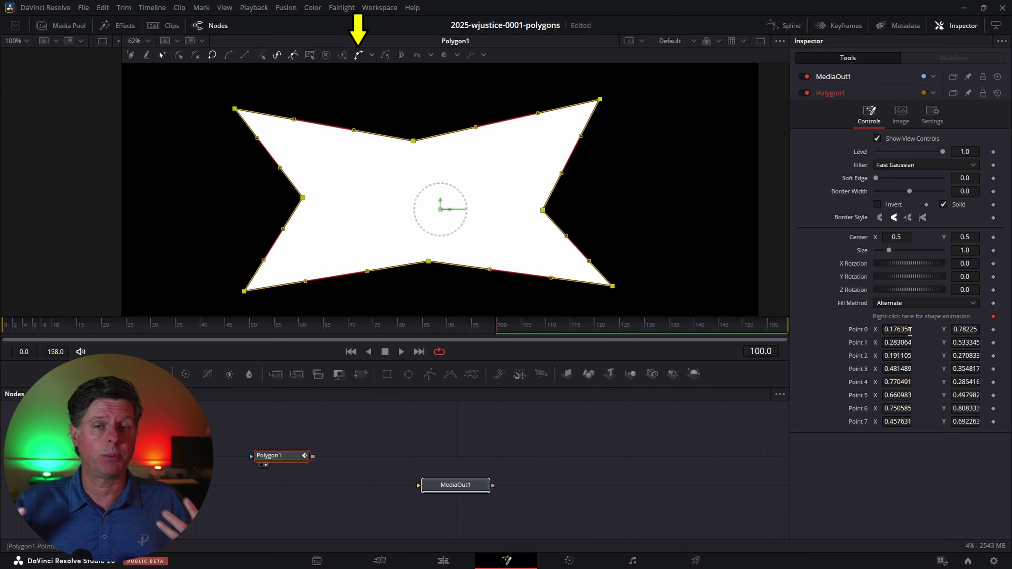
pyautogui.rightClick(854, 335)
pyautogui.moveTo(907, 388)
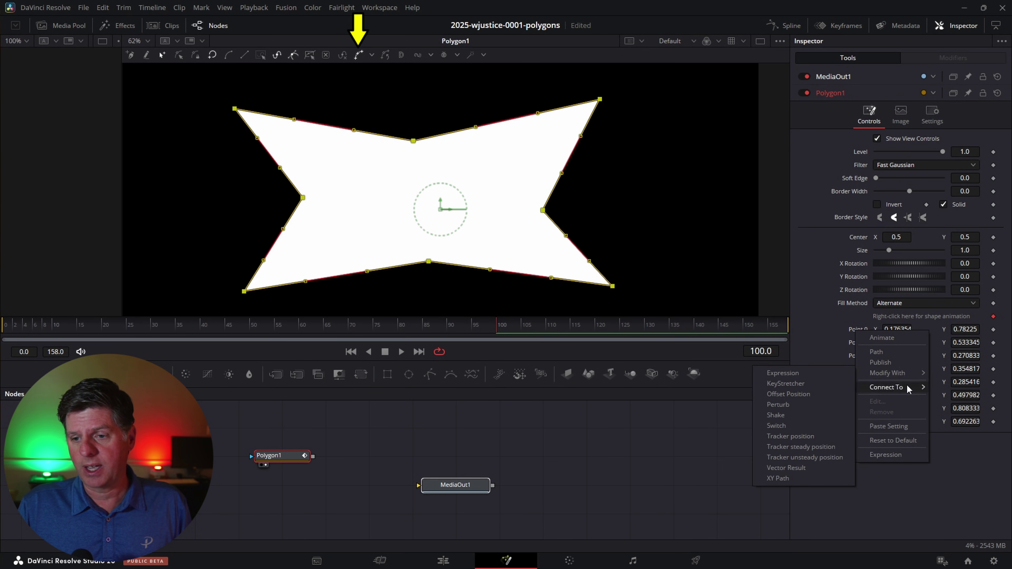
pyautogui.click(778, 404)
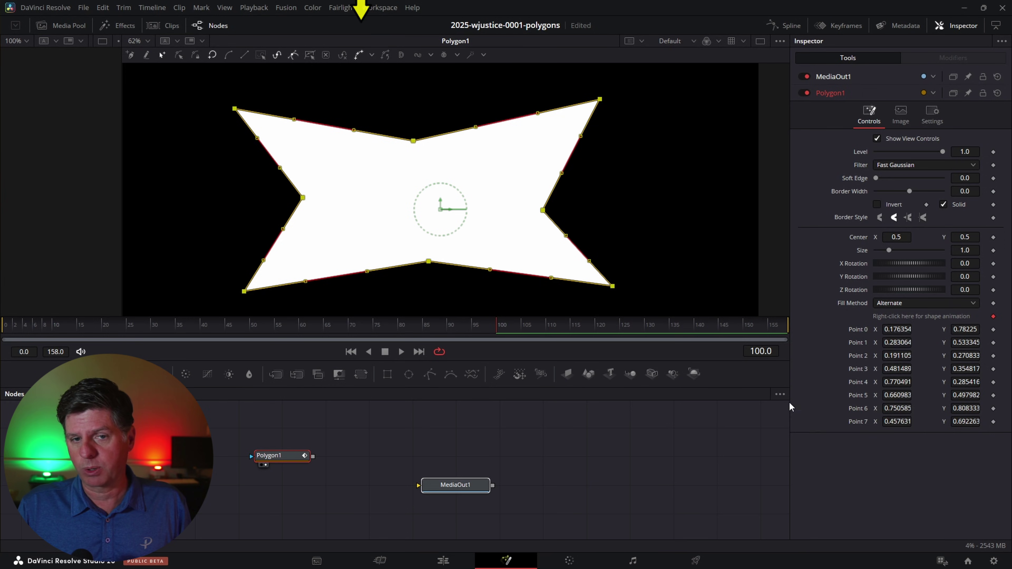
# Set the Perturb modifier's X Scale to 0.28 and Y Scale to 0.44, raise its Speed, and play the animation.
pyautogui.click(953, 57)
pyautogui.moveTo(910, 136); pyautogui.dragTo(888, 150)
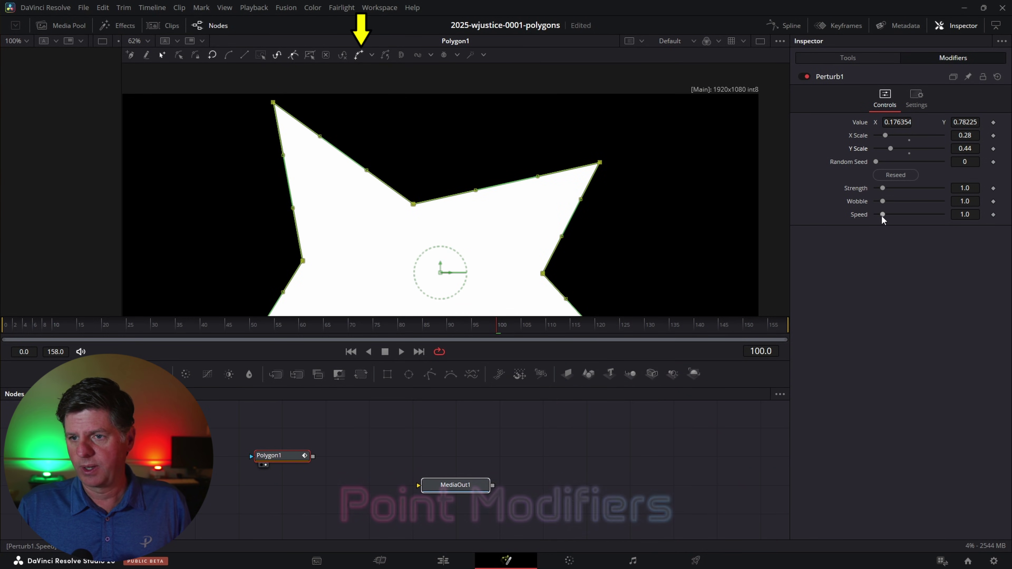
pyautogui.moveTo(881, 215); pyautogui.dragTo(894, 216)
pyautogui.click(80, 331)
pyautogui.press('space')
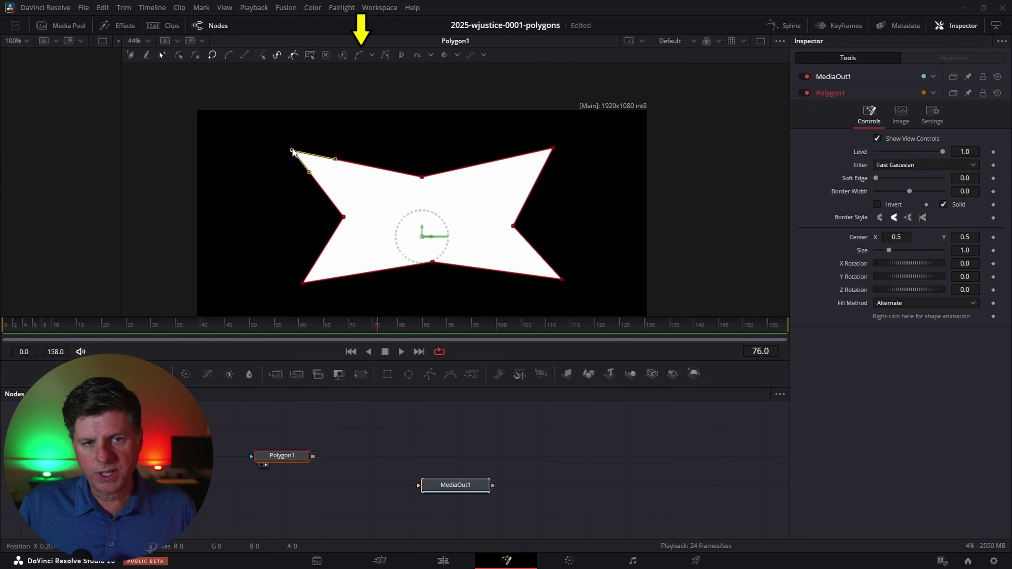
# Publish the polygon's upper-left point as its own control and move it to about X 0.219806, Y 0.836494.
pyautogui.moveTo(292, 151); pyautogui.dragTo(298, 148)
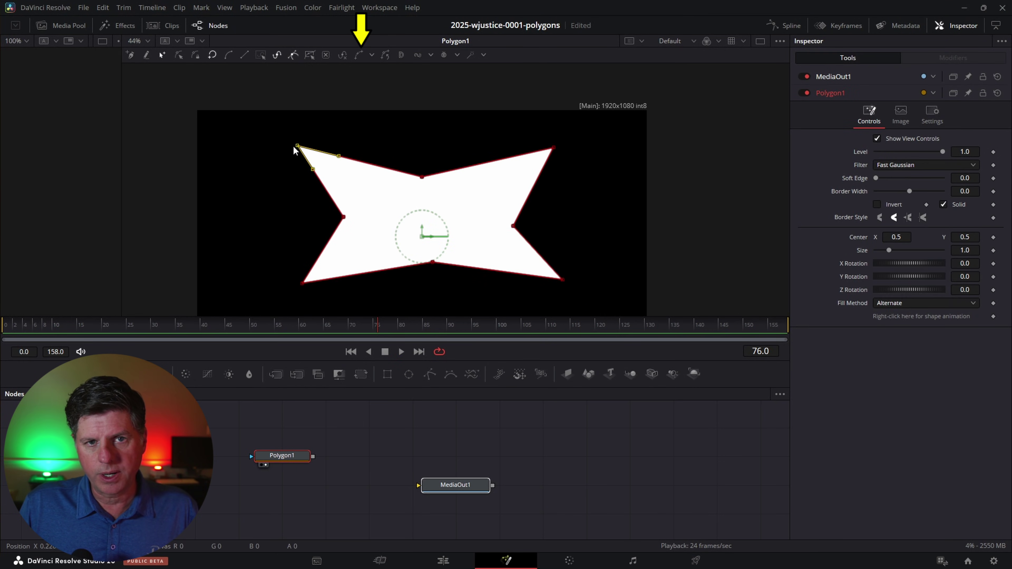
pyautogui.rightClick(295, 145)
pyautogui.moveTo(338, 177)
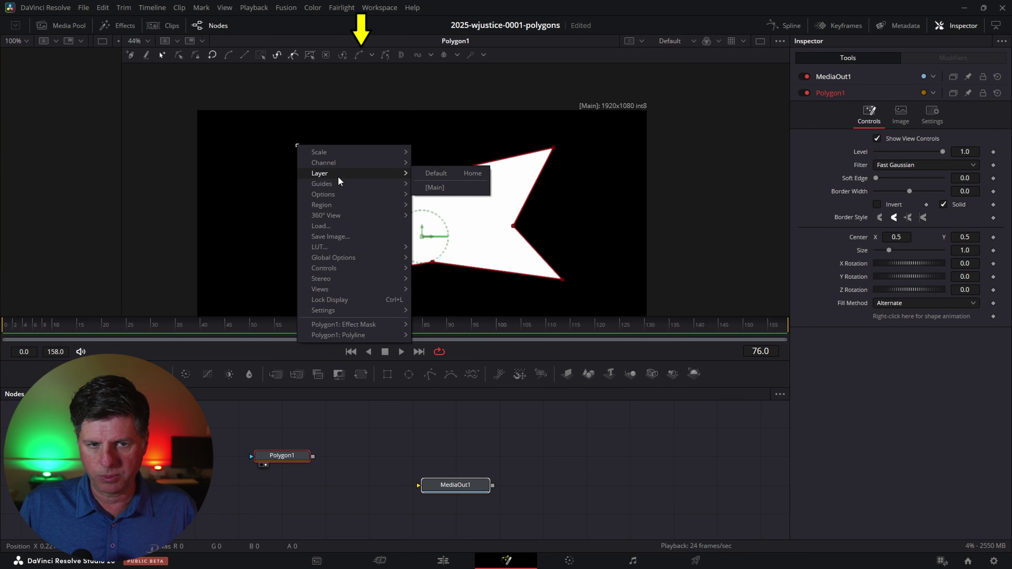
pyautogui.moveTo(351, 339)
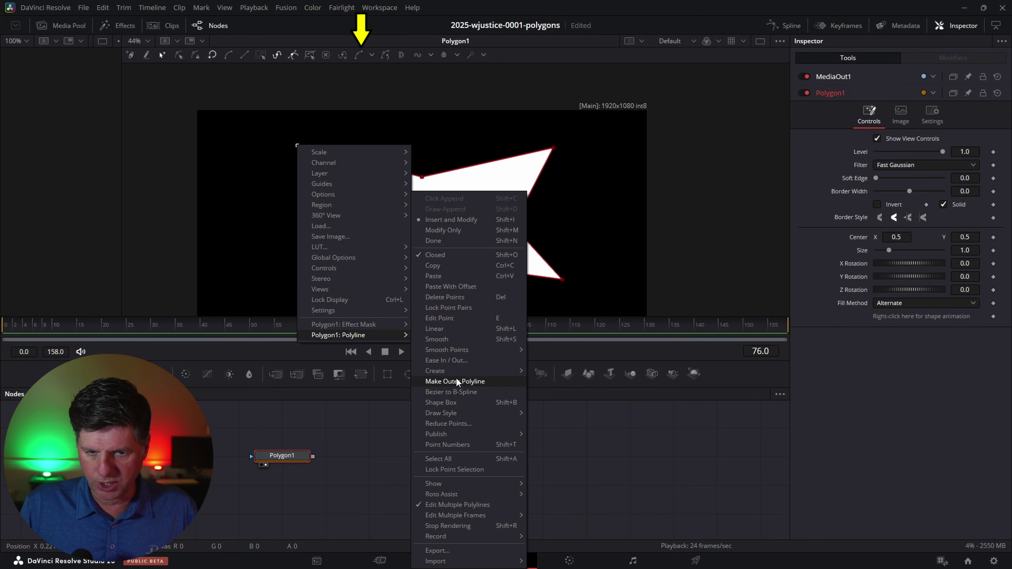
pyautogui.moveTo(461, 434)
pyautogui.click(545, 435)
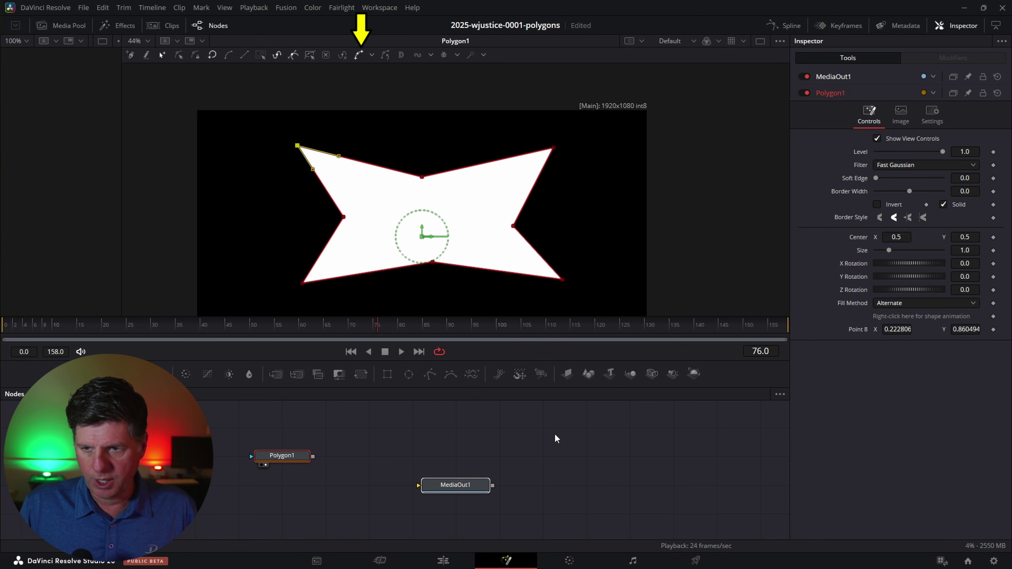
pyautogui.moveTo(272, 146); pyautogui.dragTo(296, 152)
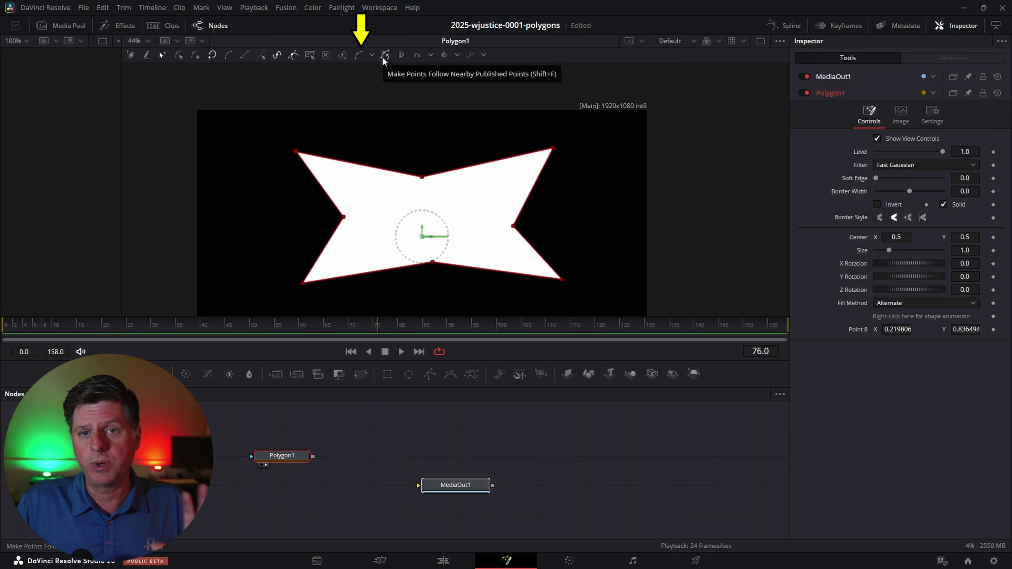
# Make the polygon's inner-left and lower-left points follow published Point 8, and move Point 8 to X 0.197531, Y 0.838577.
pyautogui.moveTo(296, 159); pyautogui.dragTo(299, 164)
pyautogui.moveTo(261, 201); pyautogui.dragTo(368, 298)
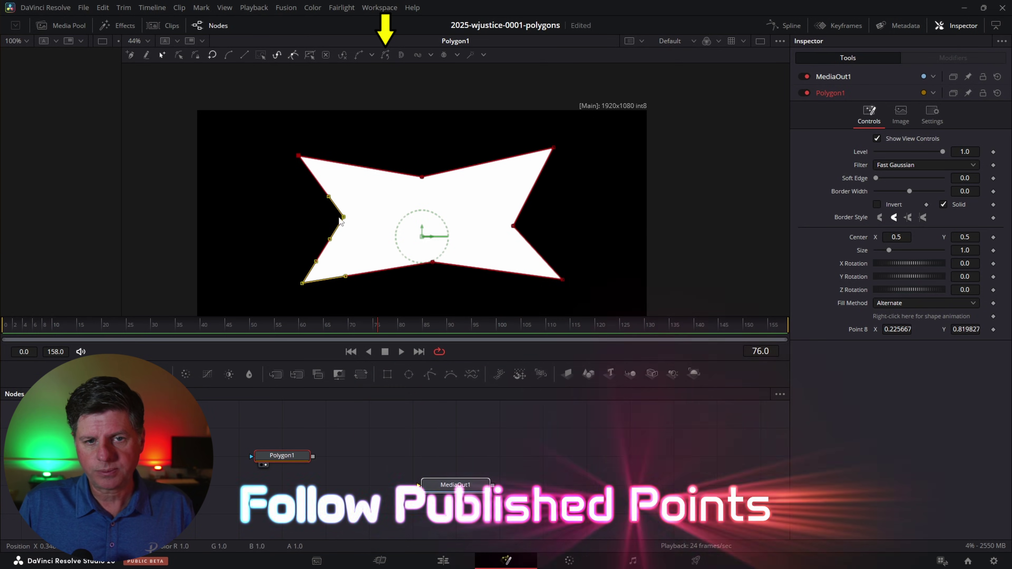
pyautogui.click(386, 56)
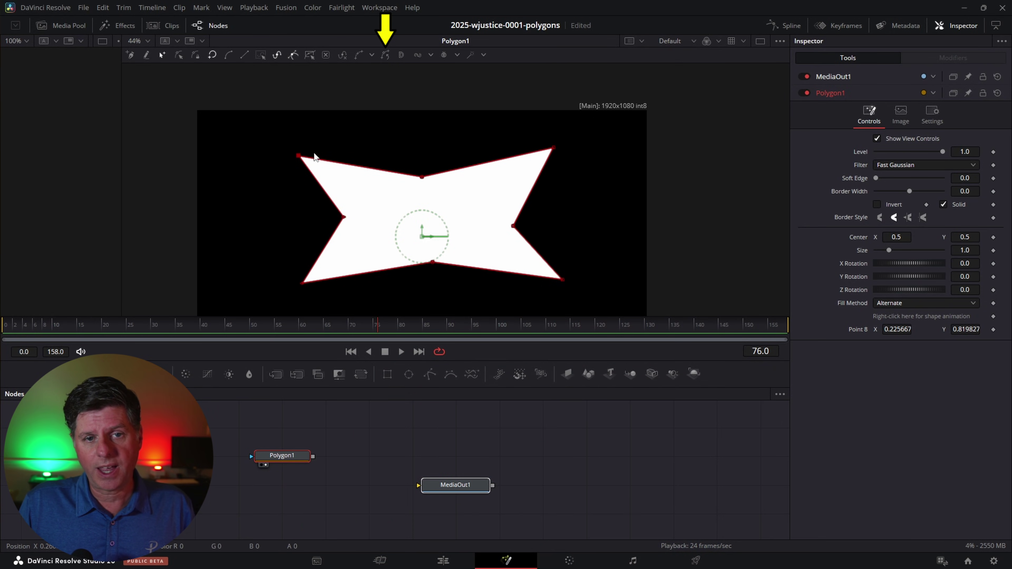
pyautogui.moveTo(299, 159)
pyautogui.mouseDown()
pyautogui.moveTo(275, 149)
pyautogui.moveTo(267, 165)
pyautogui.moveTo(361, 154)
pyautogui.moveTo(268, 151)
pyautogui.moveTo(289, 168)
pyautogui.moveTo(373, 149)
pyautogui.moveTo(276, 151)
pyautogui.moveTo(287, 154)
pyautogui.mouseUp()
# Stop the two left points following, make the upper-middle point follow Point 8, and move Point 8 to X 0.214495, Y 0.86516.
pyautogui.moveTo(247, 187); pyautogui.dragTo(380, 306)
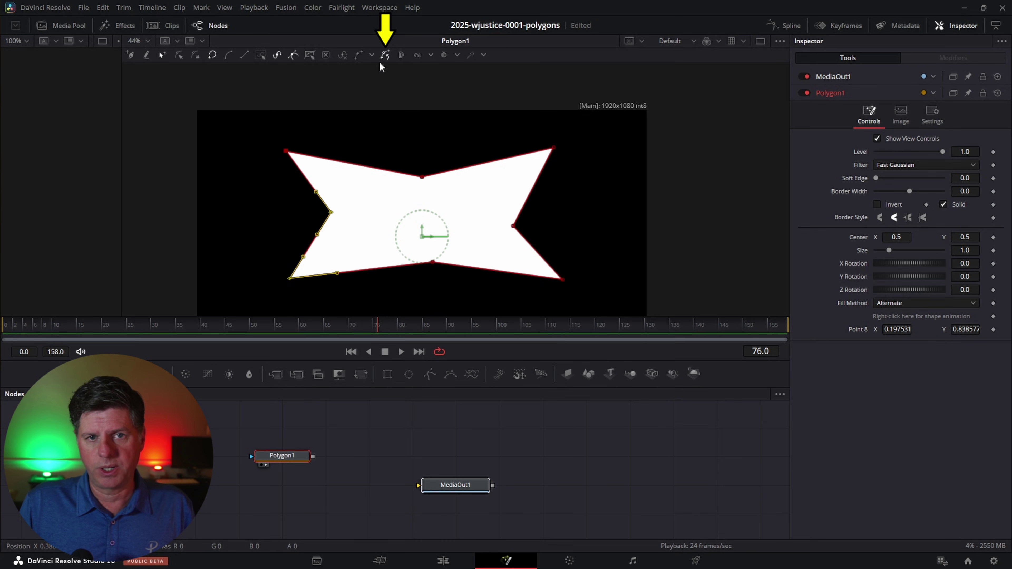
pyautogui.moveTo(388, 150); pyautogui.dragTo(407, 188)
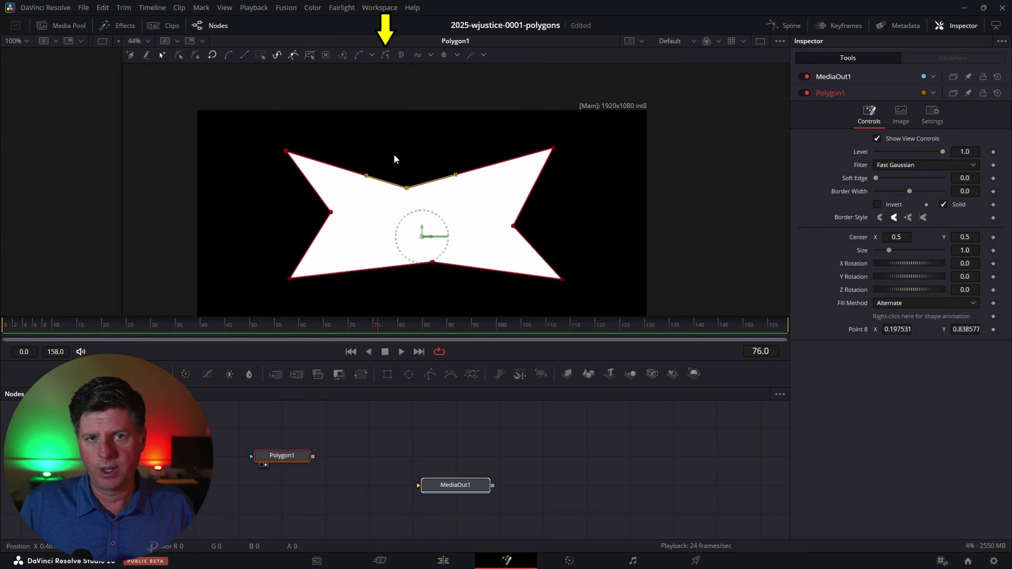
pyautogui.click(385, 55)
pyautogui.moveTo(897, 329); pyautogui.dragTo(891, 329)
pyautogui.moveTo(980, 328); pyautogui.dragTo(984, 329)
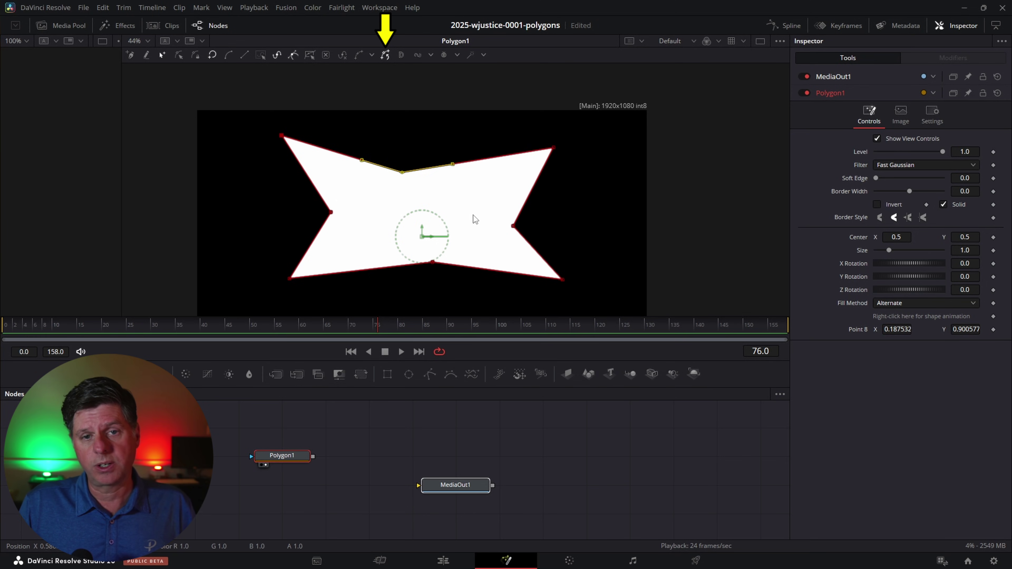
pyautogui.moveTo(283, 136); pyautogui.dragTo(295, 145)
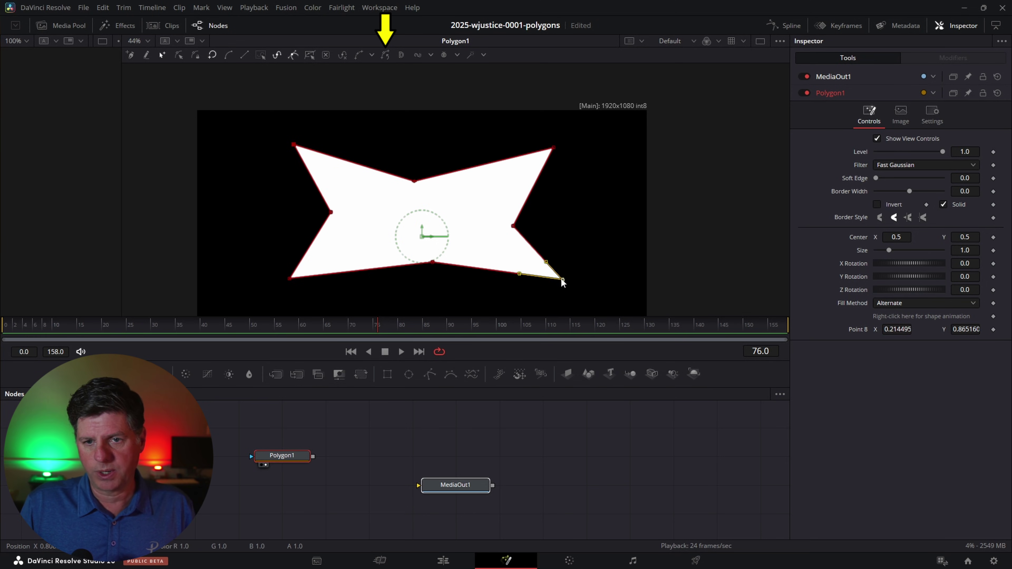
# Make the lower-right point follow Point 8, and move Point 8 through X 0.197496, Y 0.85616 slightly further toward the upper left.
pyautogui.rightClick(562, 282)
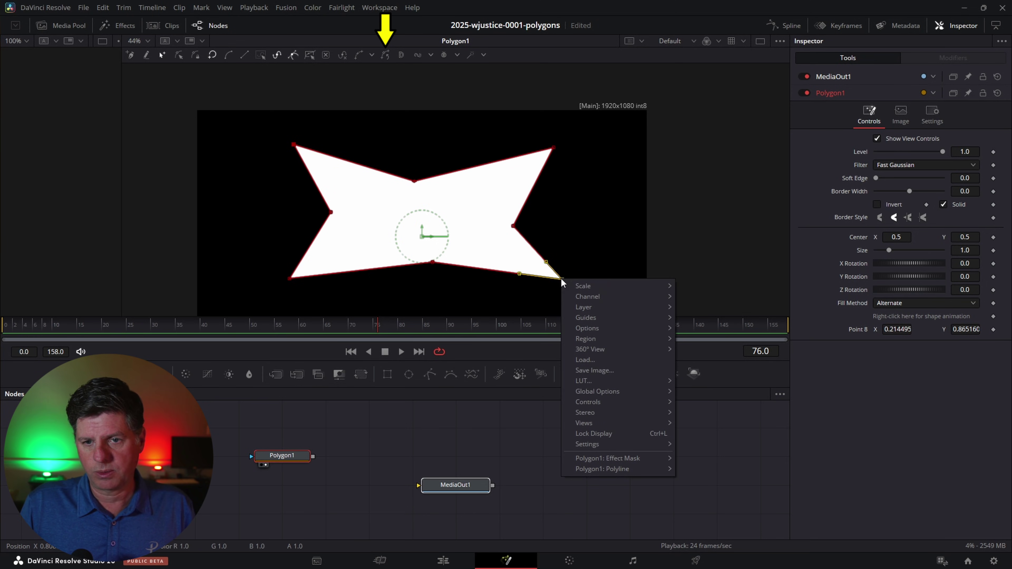
pyautogui.click(575, 264)
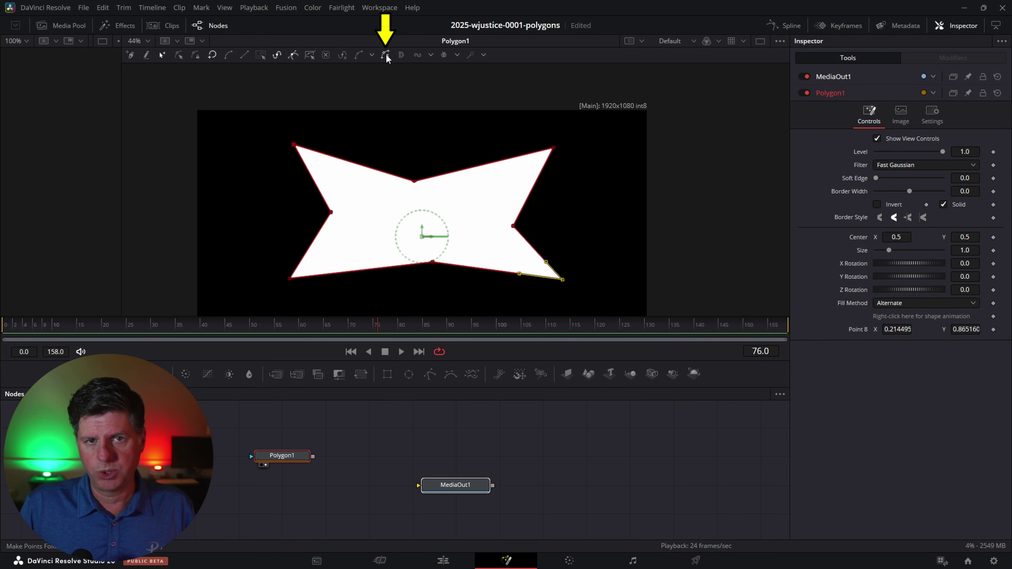
pyautogui.moveTo(958, 338); pyautogui.dragTo(958, 329)
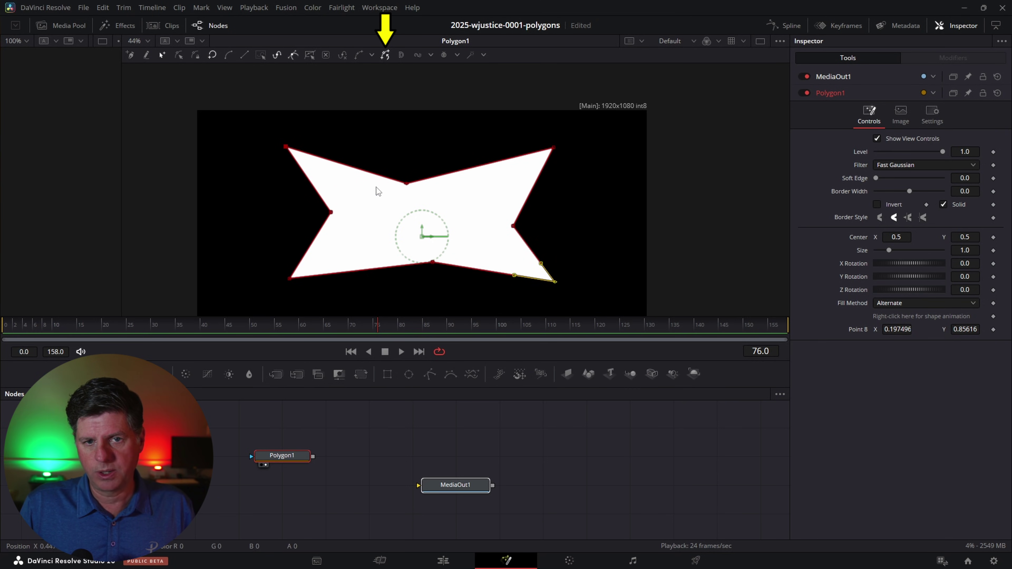
pyautogui.moveTo(287, 150)
pyautogui.mouseDown()
pyautogui.moveTo(323, 149)
pyautogui.moveTo(267, 165)
pyautogui.moveTo(276, 145)
pyautogui.mouseUp()
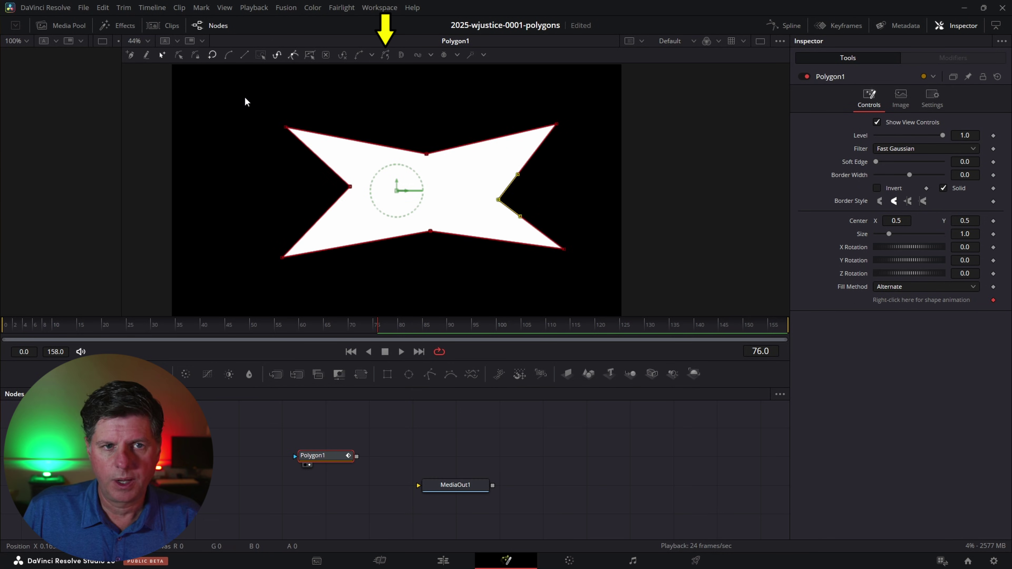
# Select all of the polygon's points and smooth them.
pyautogui.moveTo(244, 102); pyautogui.dragTo(606, 279)
pyautogui.click(228, 56)
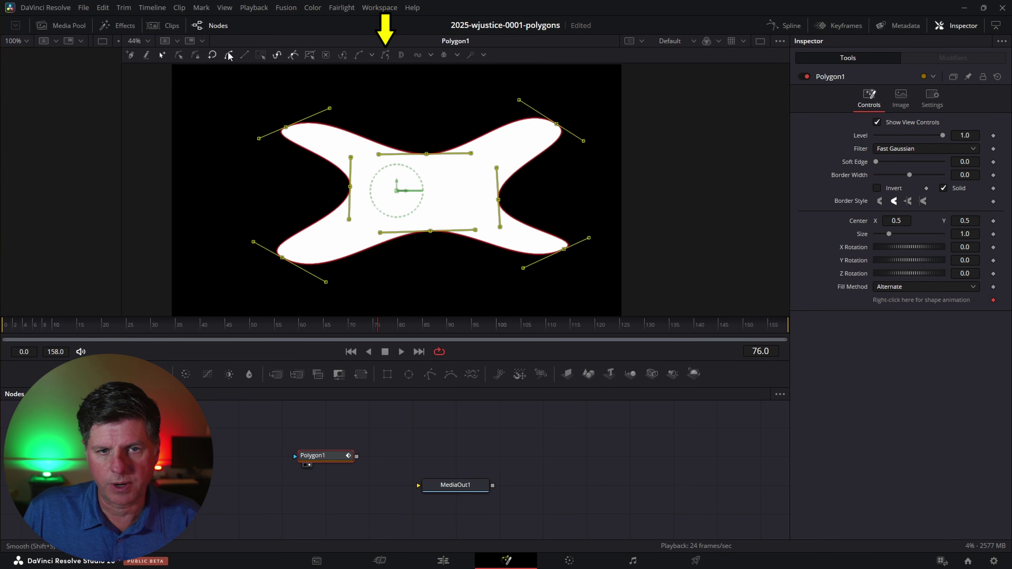
pyautogui.click(405, 75)
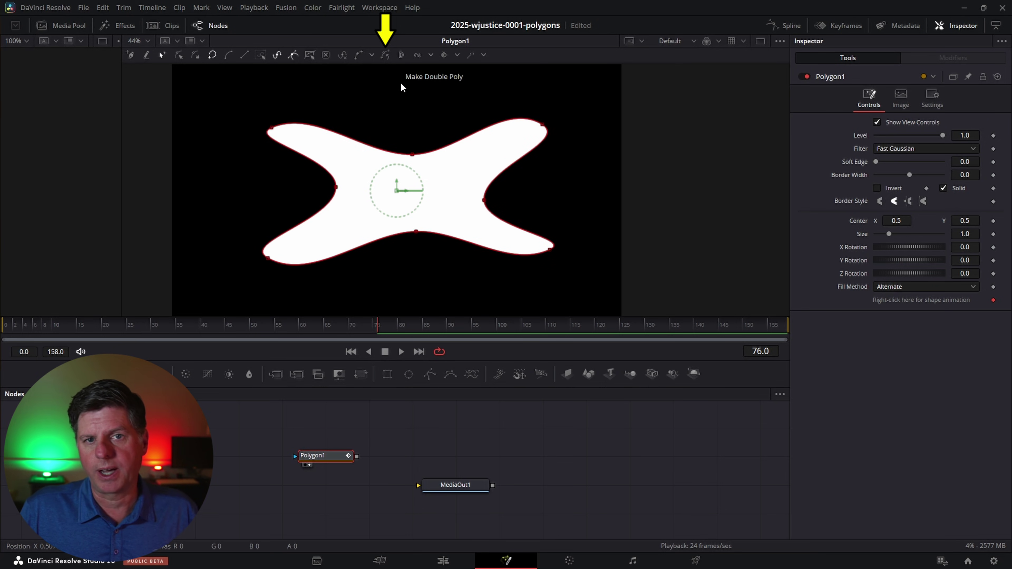
# Convert the polygon to a double polygon and pull its three upper outer points outward to feather the upper edge.
pyautogui.click(400, 56)
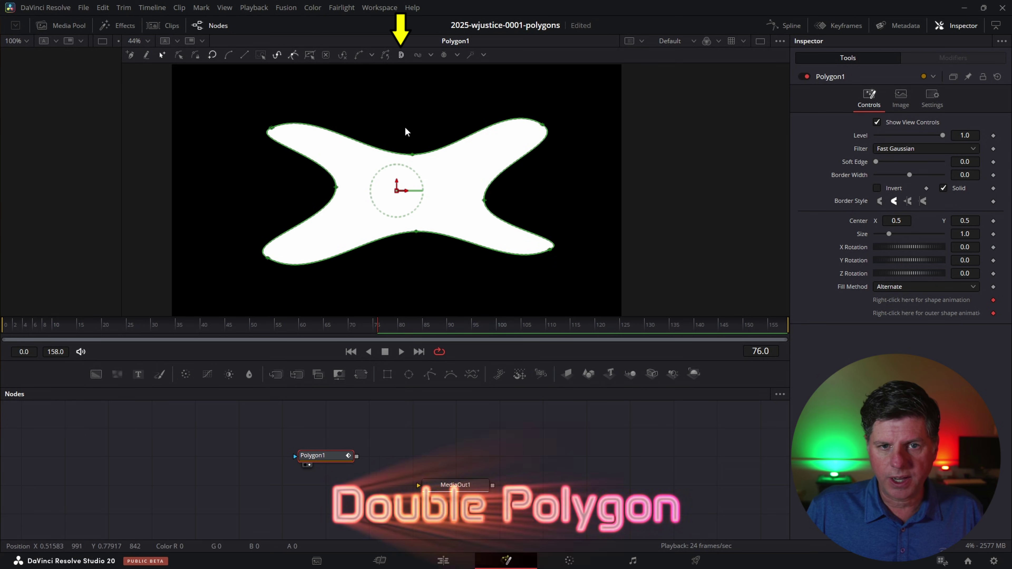
pyautogui.scroll(5, 348, 149)
pyautogui.scroll(-4, 373, 124)
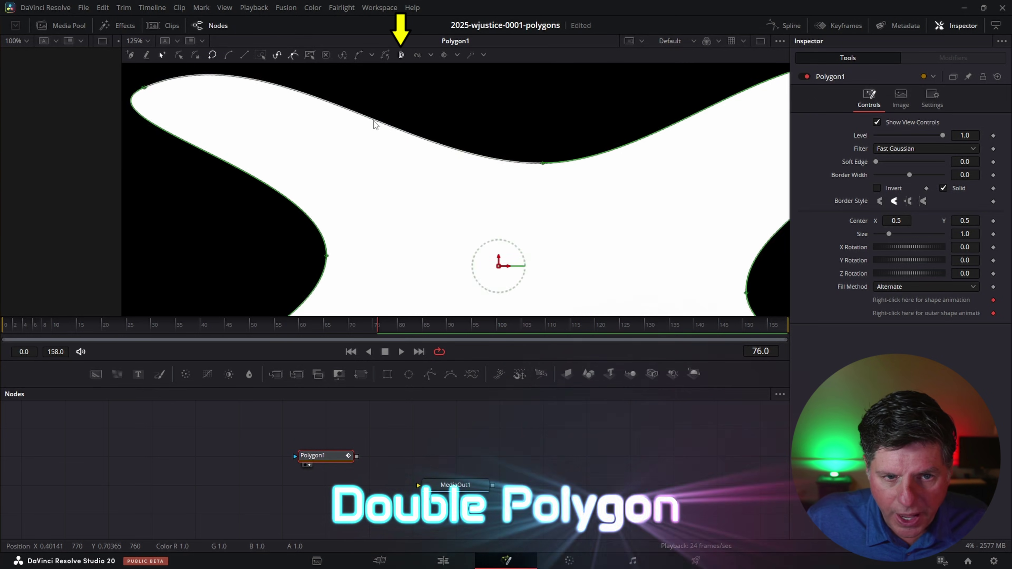
pyautogui.scroll(2, 437, 144)
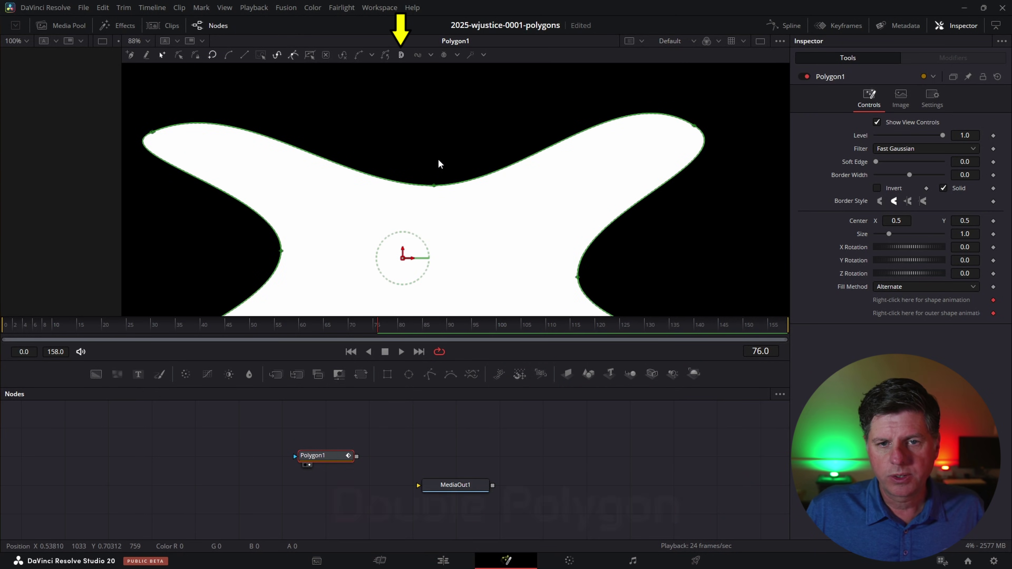
pyautogui.click(434, 186)
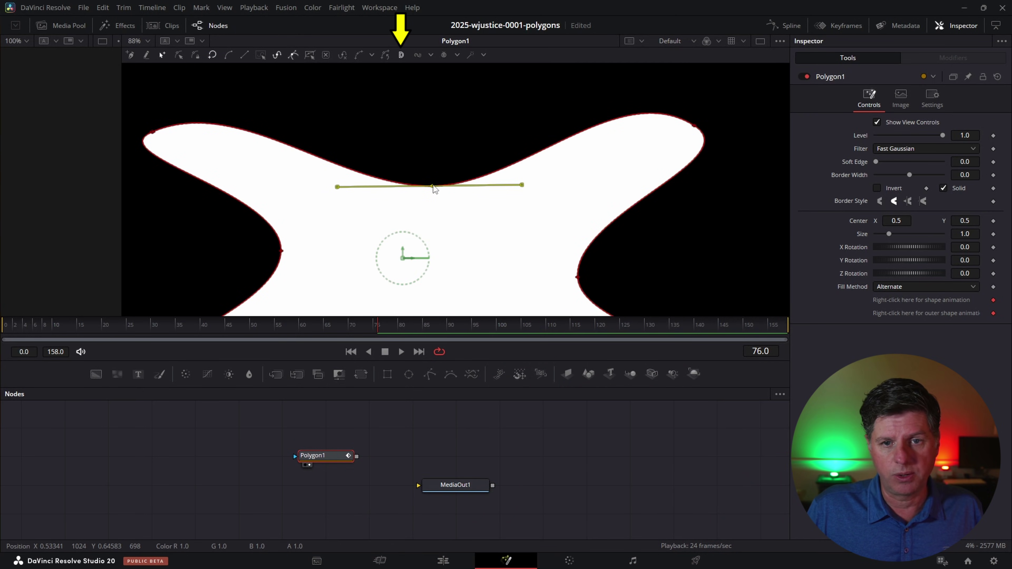
pyautogui.moveTo(433, 186); pyautogui.dragTo(432, 105)
pyautogui.moveTo(694, 129); pyautogui.dragTo(729, 106)
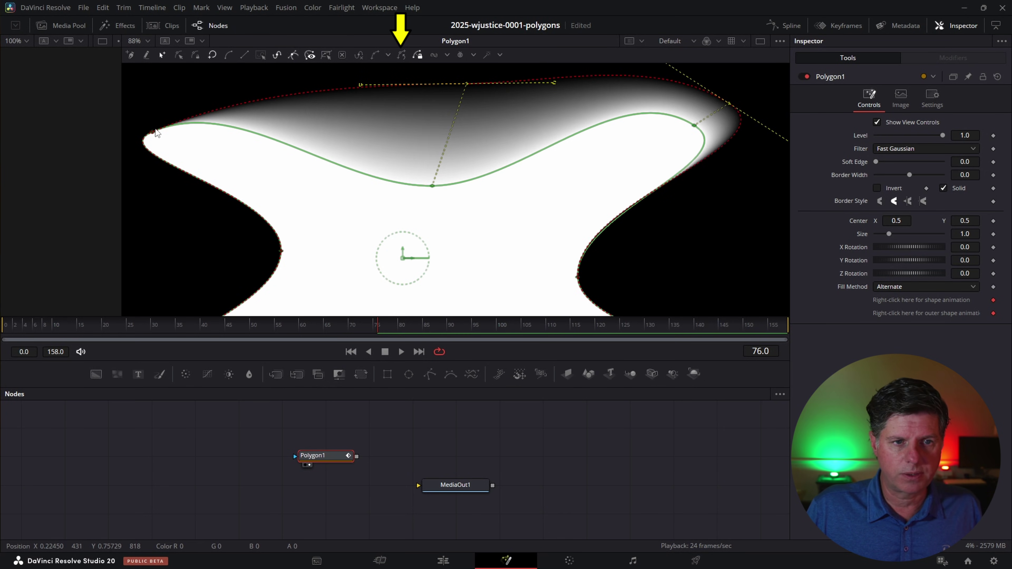
pyautogui.moveTo(155, 135); pyautogui.dragTo(134, 105)
pyautogui.scroll(-2, 366, 159)
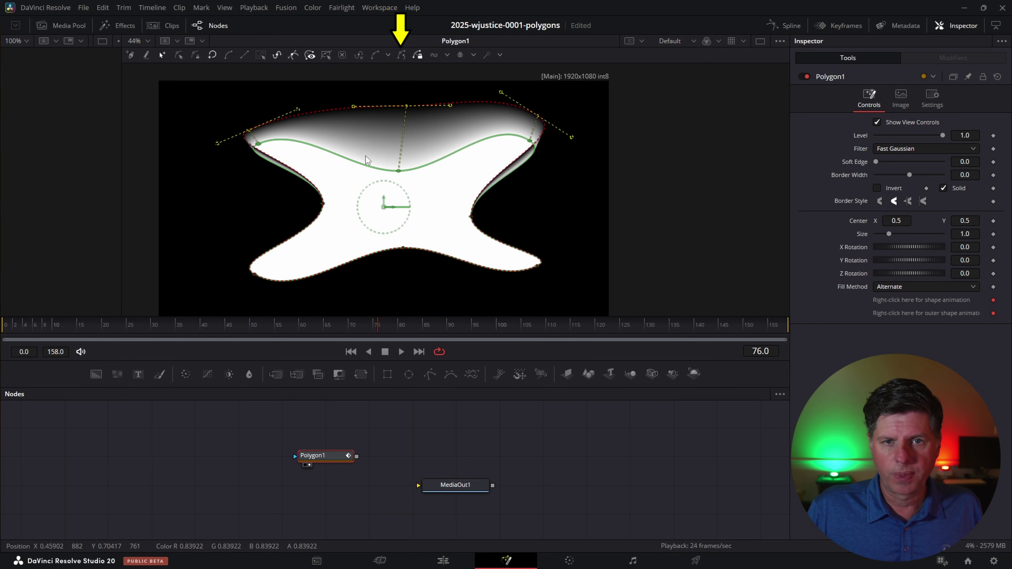
# Move the three upper outer points down across the inner shape, and pull the lower-left outer point outward.
pyautogui.moveTo(409, 108); pyautogui.dragTo(411, 192)
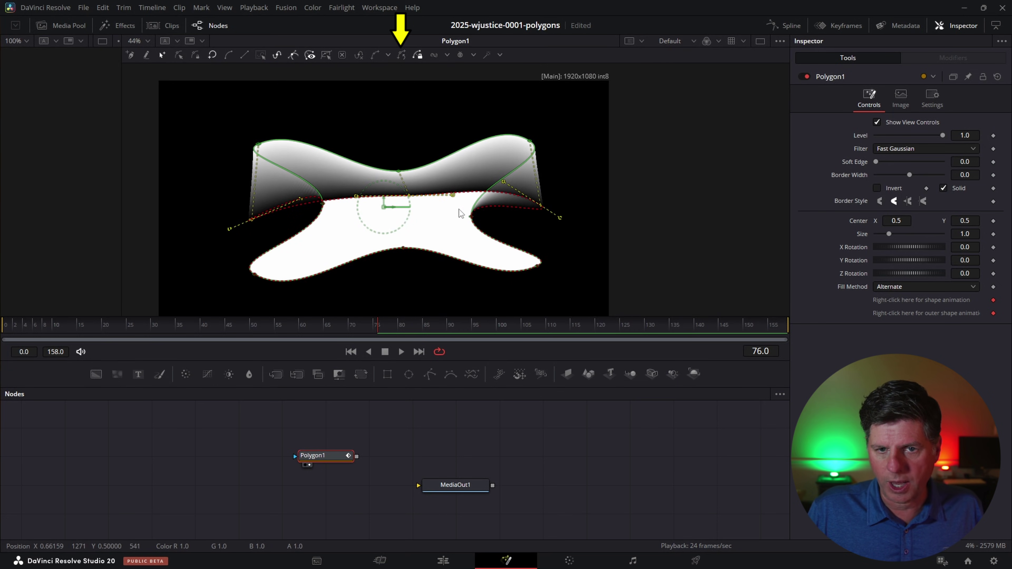
pyautogui.moveTo(541, 208); pyautogui.dragTo(404, 261)
pyautogui.click(236, 281)
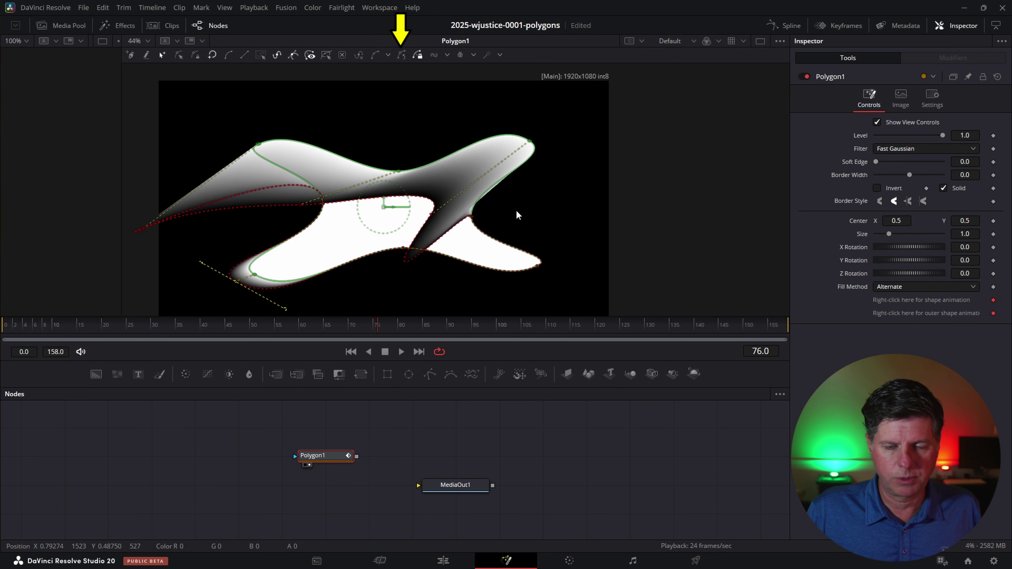
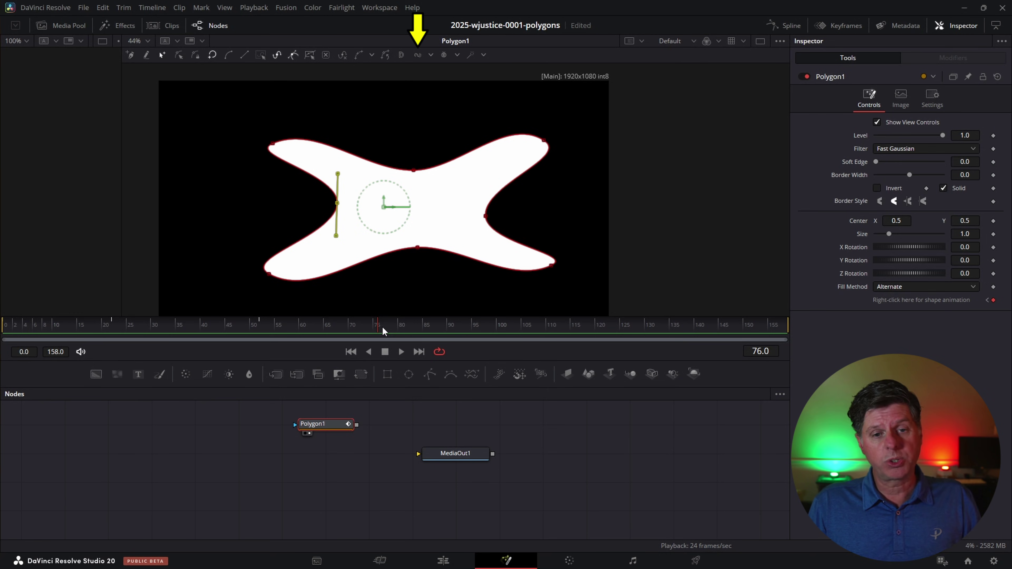
# Keyframe small shifts of the inner-left point at frames 0, 33, 61 and near 17, and play the animation.
pyautogui.click(31, 327)
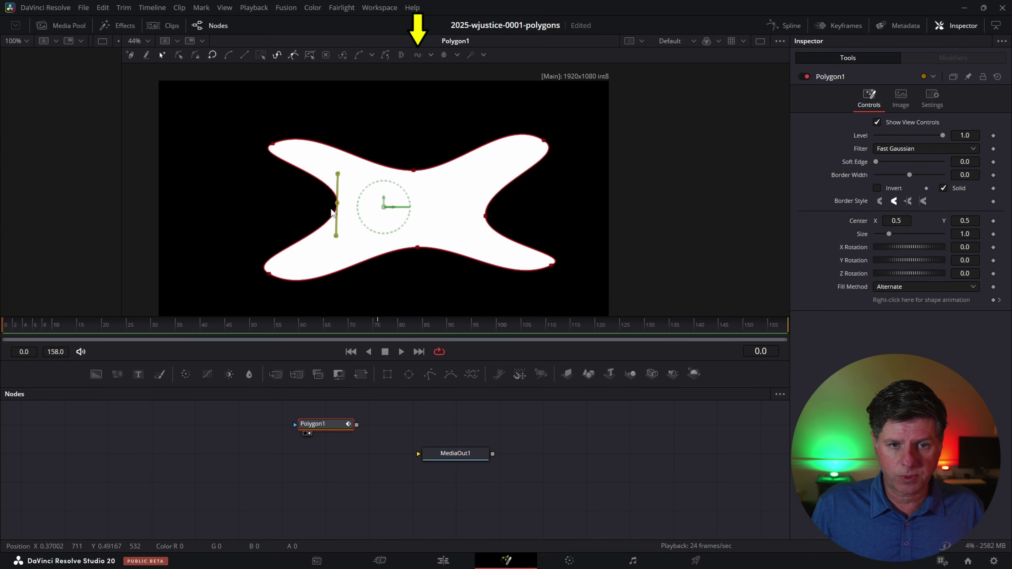
pyautogui.click(168, 326)
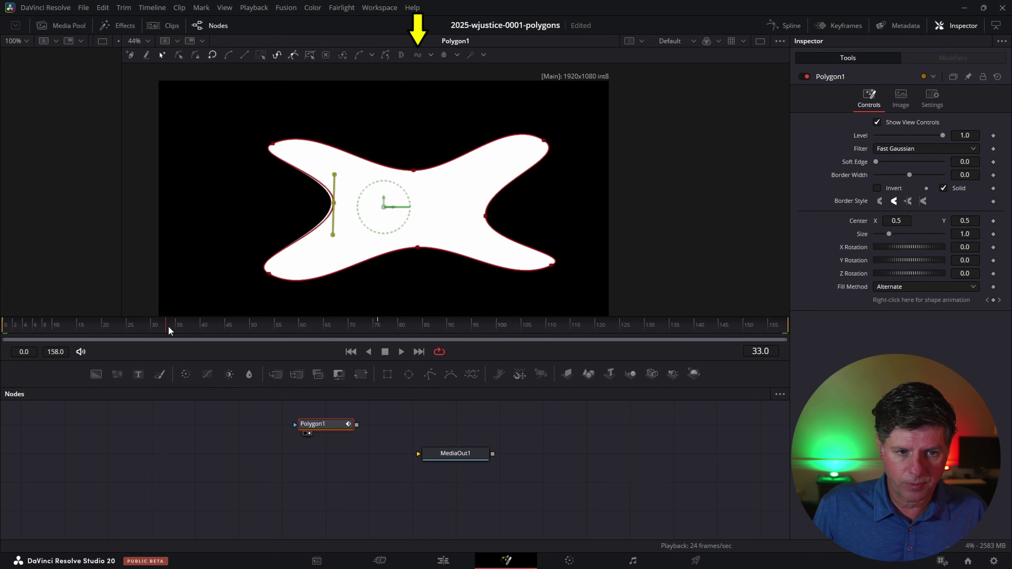
pyautogui.click(303, 325)
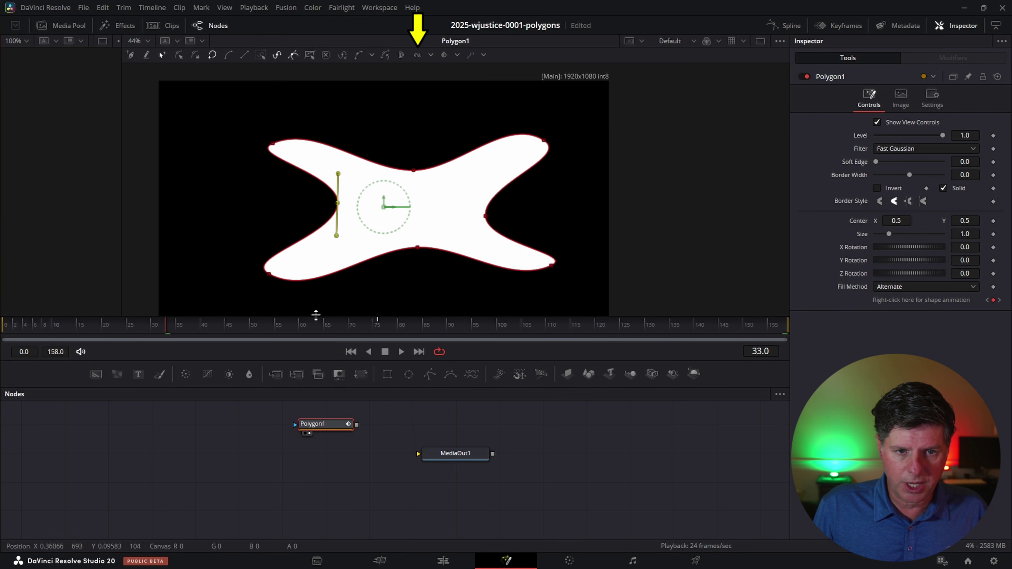
pyautogui.moveTo(334, 203); pyautogui.dragTo(338, 203)
pyautogui.click(87, 325)
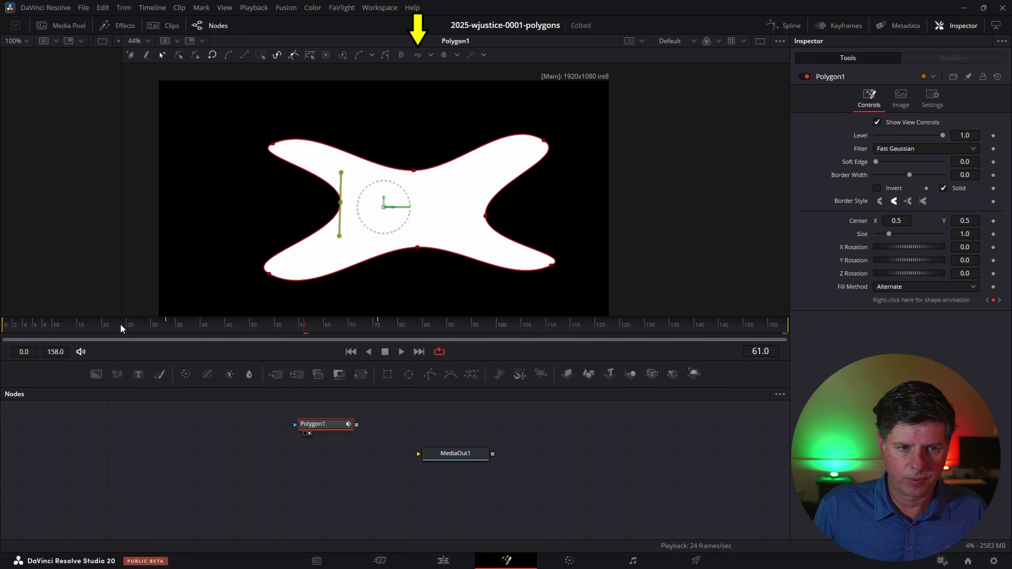
pyautogui.press('space')
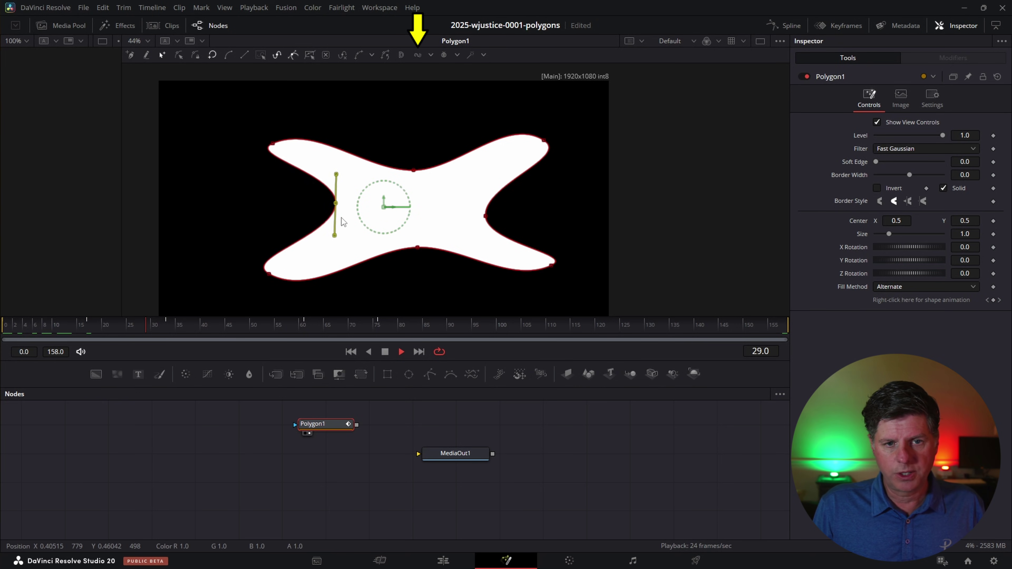
# At frame 88, set multiframe editing to All and move the inner-left point about 33 pixels left.
pyautogui.click(438, 324)
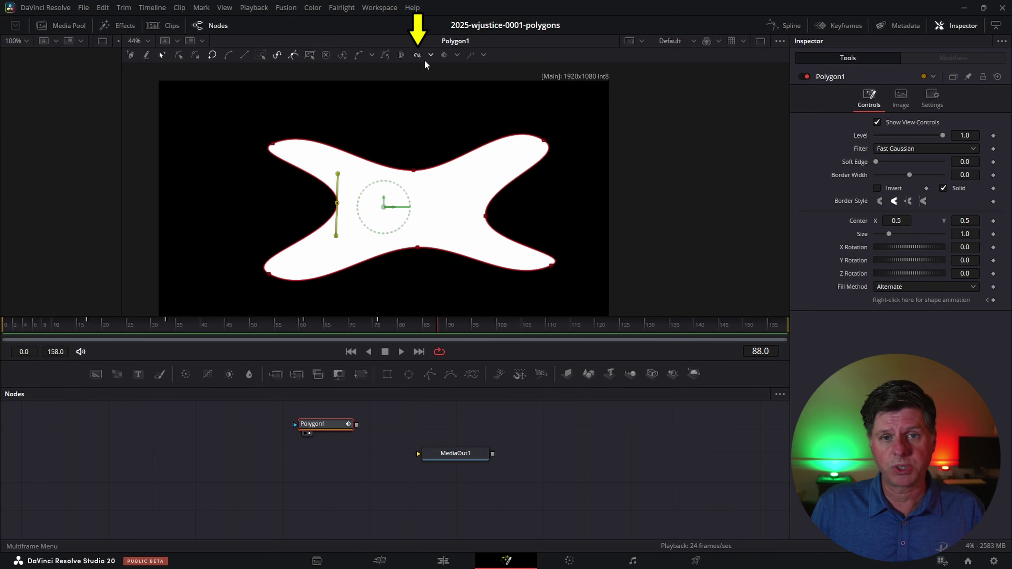
pyautogui.click(430, 55)
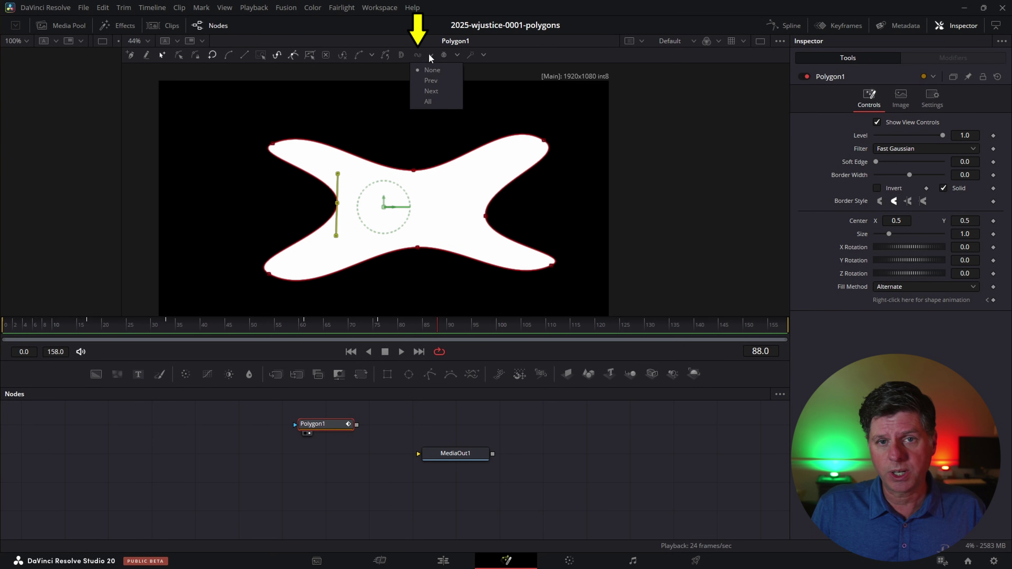
pyautogui.click(426, 101)
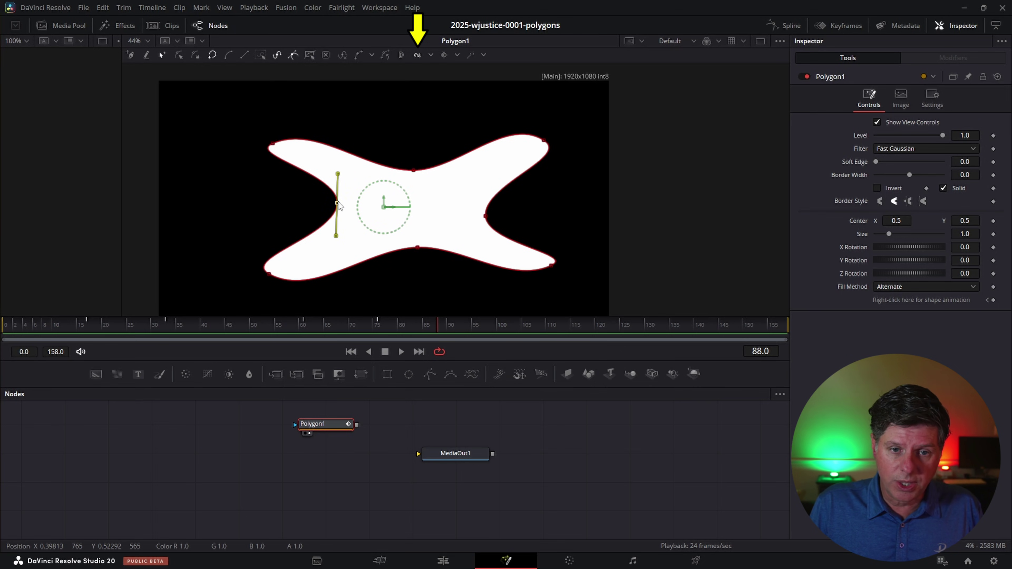
pyautogui.moveTo(338, 202); pyautogui.dragTo(305, 201)
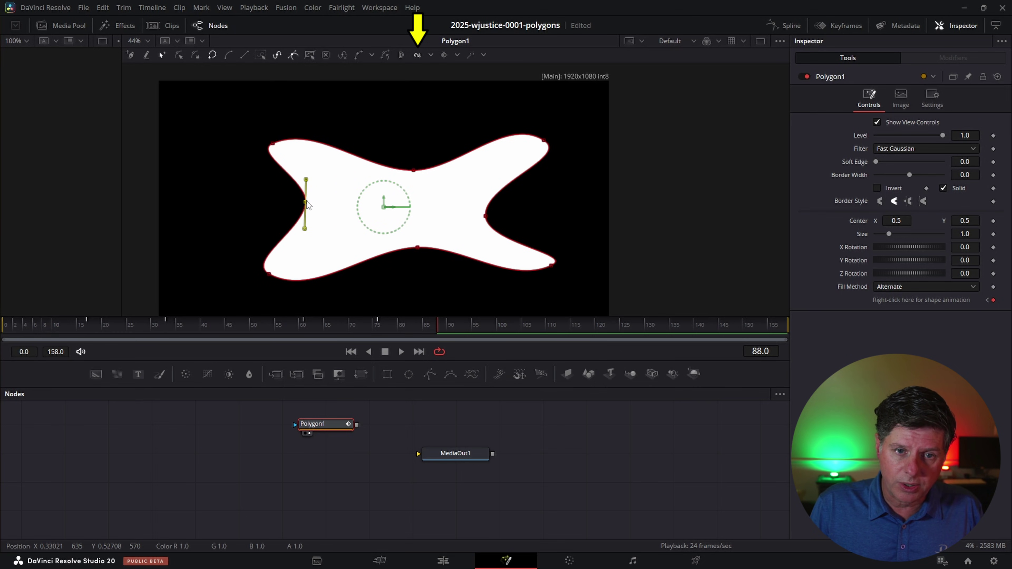
# Play the polygon animation from about frame 61 to check the multiframe edit across the keyframes.
pyautogui.click(61, 327)
pyautogui.press('space')
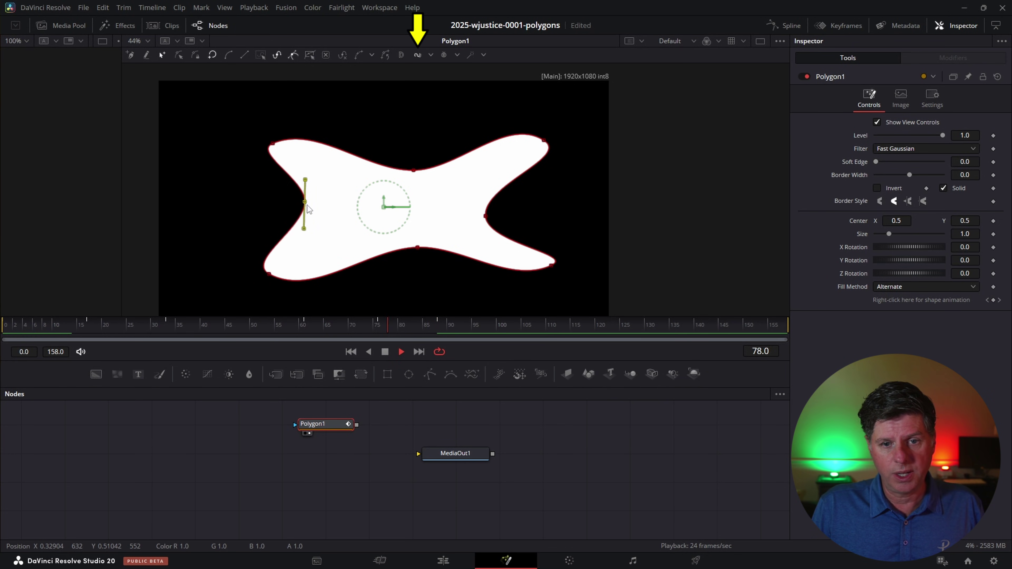
pyautogui.press('space')
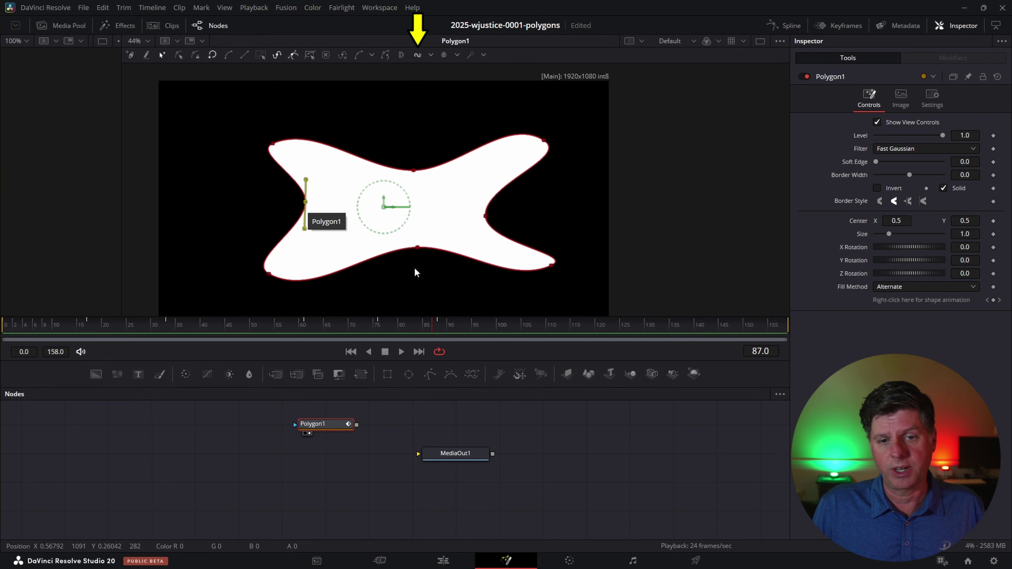
# At frame 120, move the inner-left point across the shape to about X 0.67, Y 0.50, and return to frame 0.
pyautogui.click(599, 325)
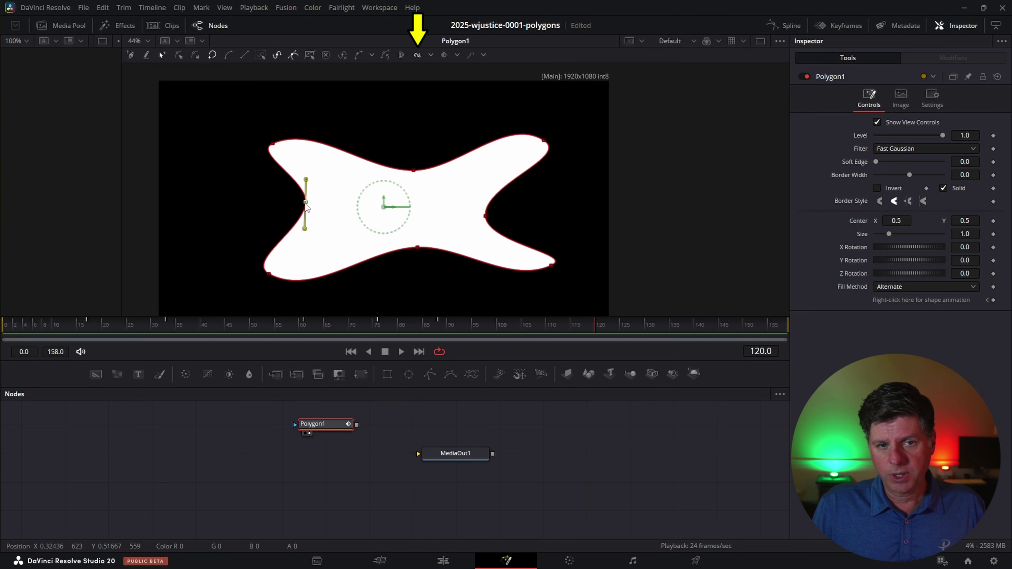
pyautogui.moveTo(306, 202); pyautogui.dragTo(460, 208)
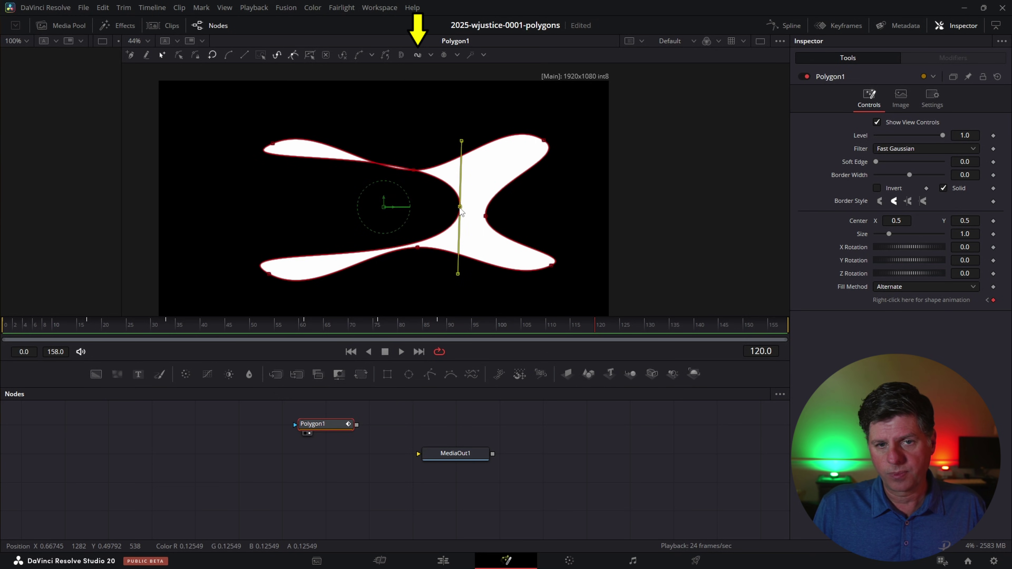
pyautogui.click(443, 326)
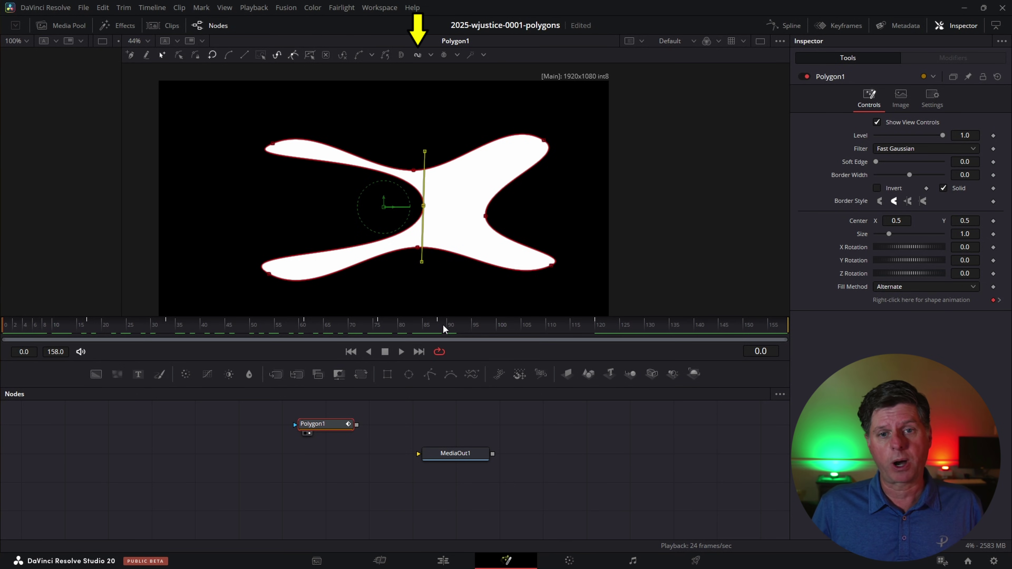
# Select all polygon points and, at frame 134, move the whole shape left and slightly down.
pyautogui.click(333, 151)
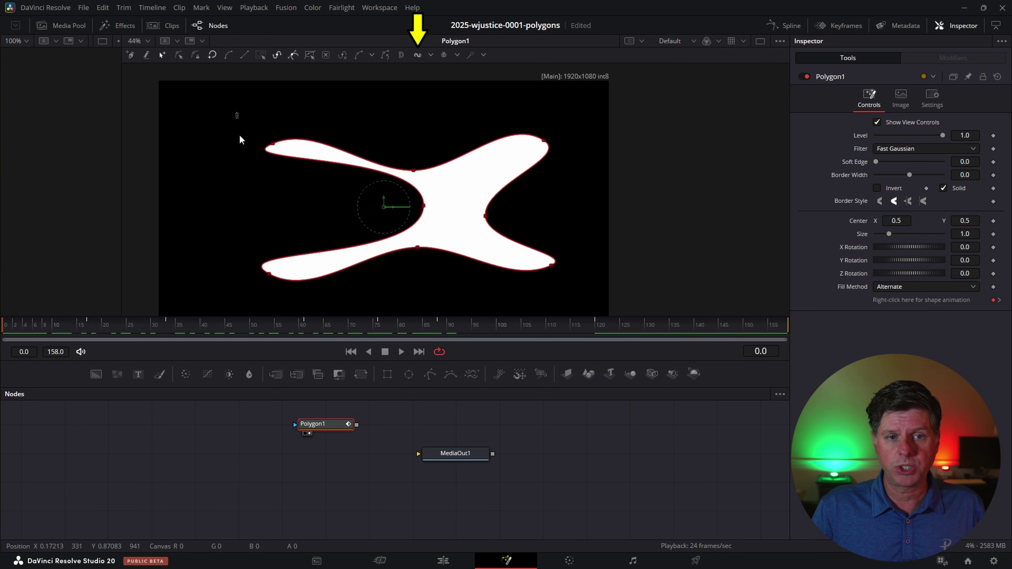
pyautogui.moveTo(240, 136); pyautogui.dragTo(588, 301)
pyautogui.click(667, 327)
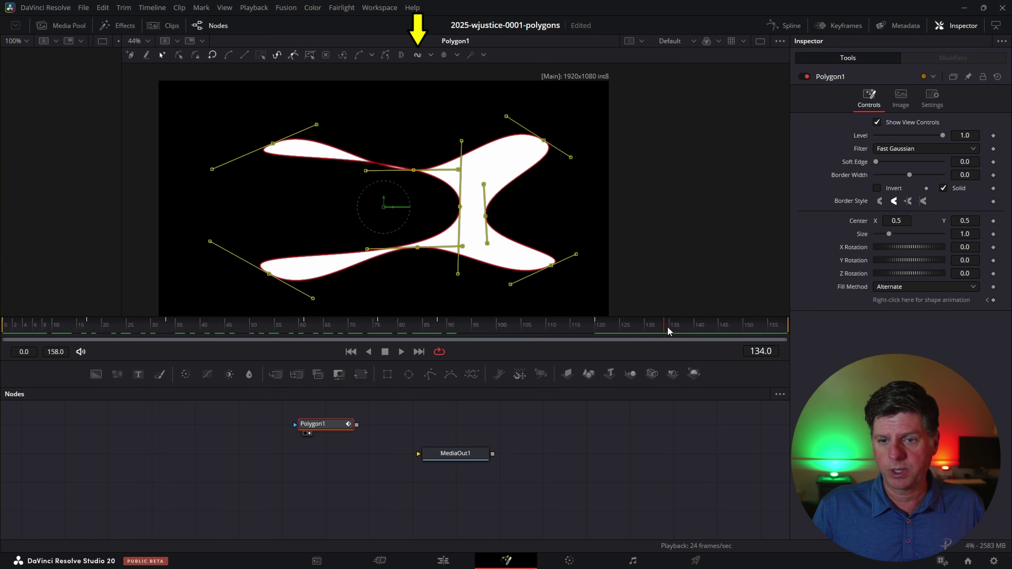
pyautogui.moveTo(458, 207); pyautogui.dragTo(389, 221)
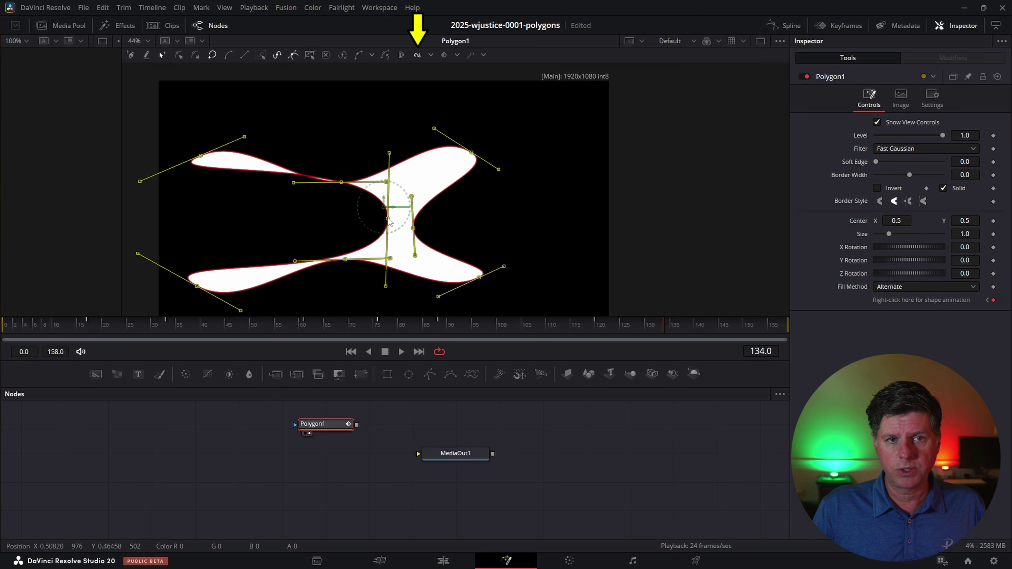
# Narrow, reposition and shrink the whole polygon toward the upper right with the Shape Box at frame 134.
pyautogui.click(308, 55)
pyautogui.moveTo(187, 219); pyautogui.dragTo(303, 225)
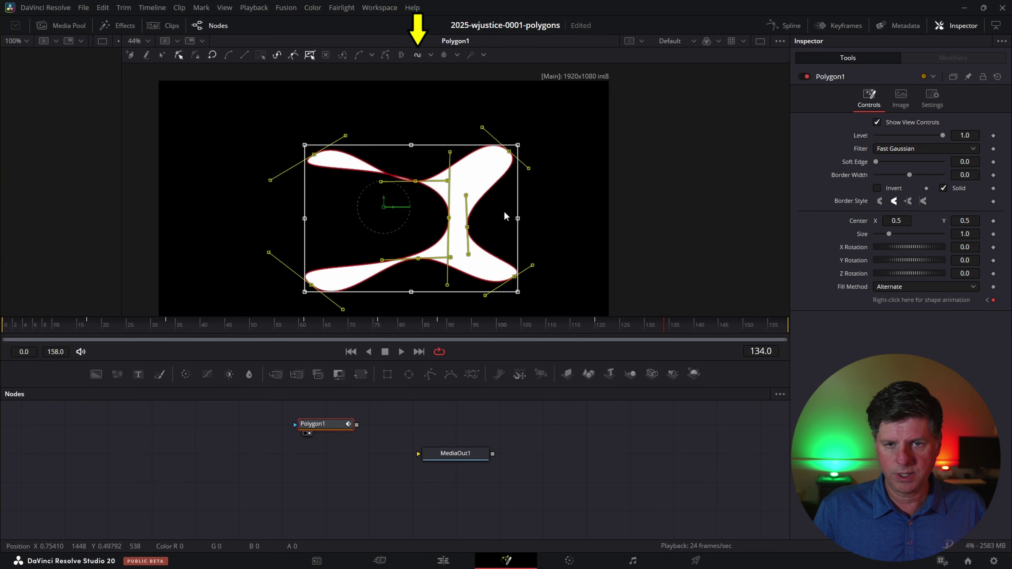
pyautogui.moveTo(504, 215); pyautogui.dragTo(400, 201)
pyautogui.moveTo(392, 153); pyautogui.dragTo(483, 114)
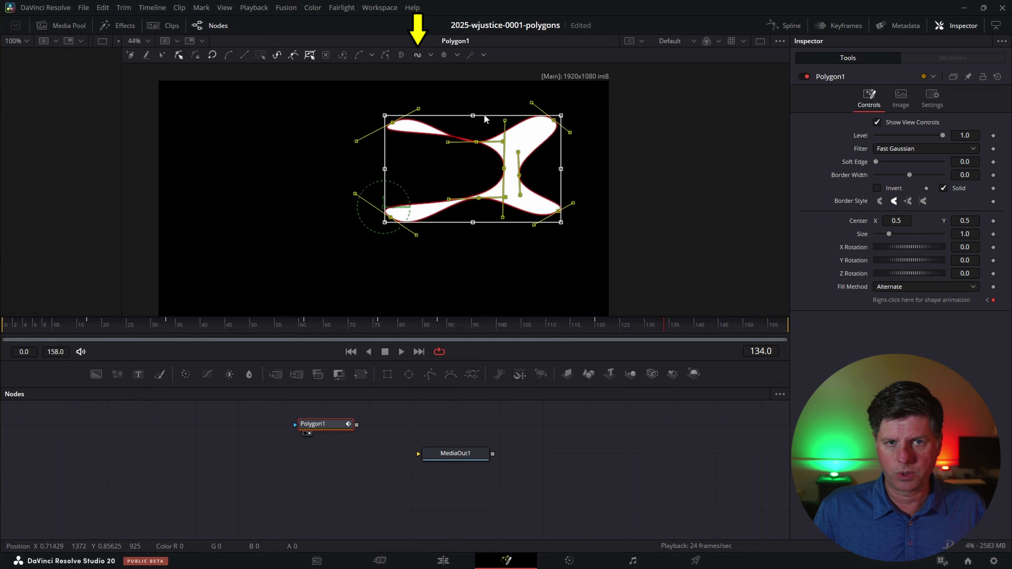
pyautogui.click(310, 55)
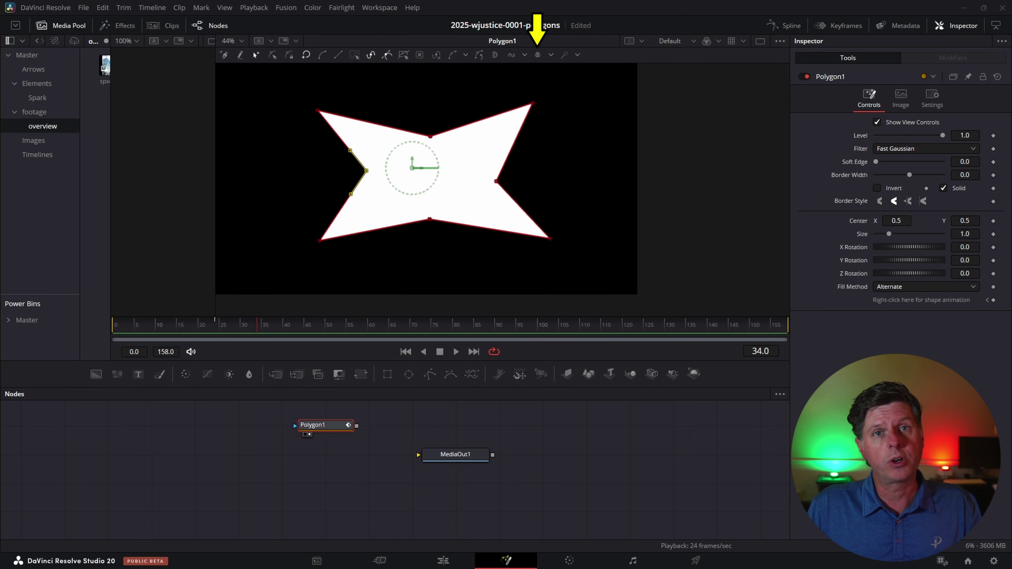
# Enable Onion Skin and keyframe upward moves of the polygon's upper-middle point at frames 34 and 44.
pyautogui.scroll(6, 419, 145)
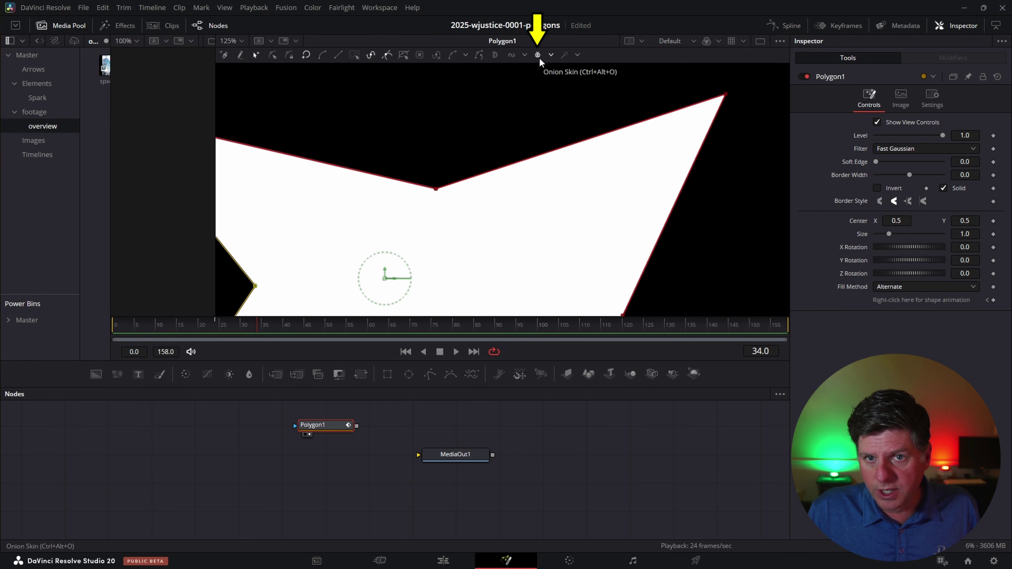
pyautogui.click(549, 55)
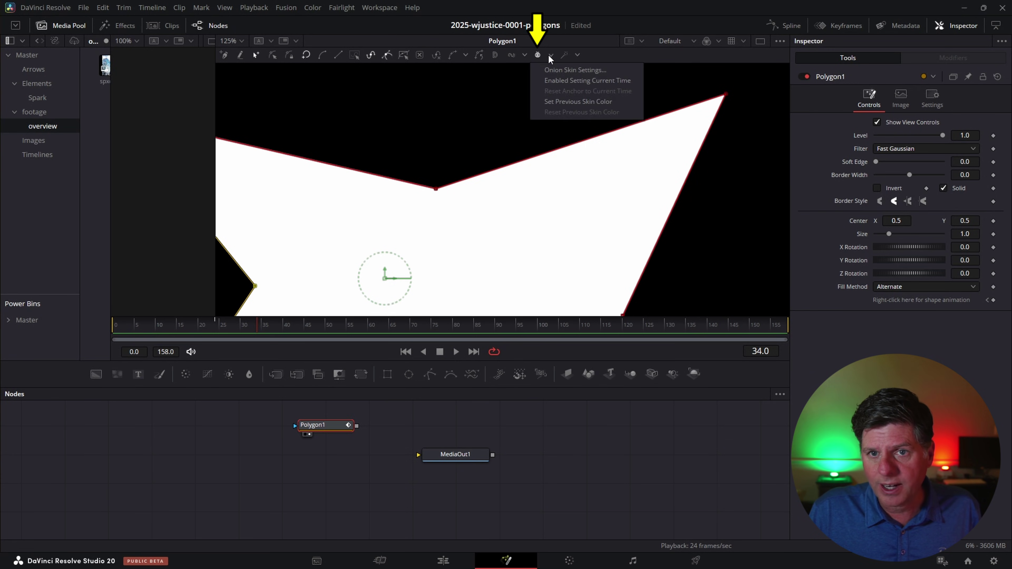
pyautogui.click(549, 56)
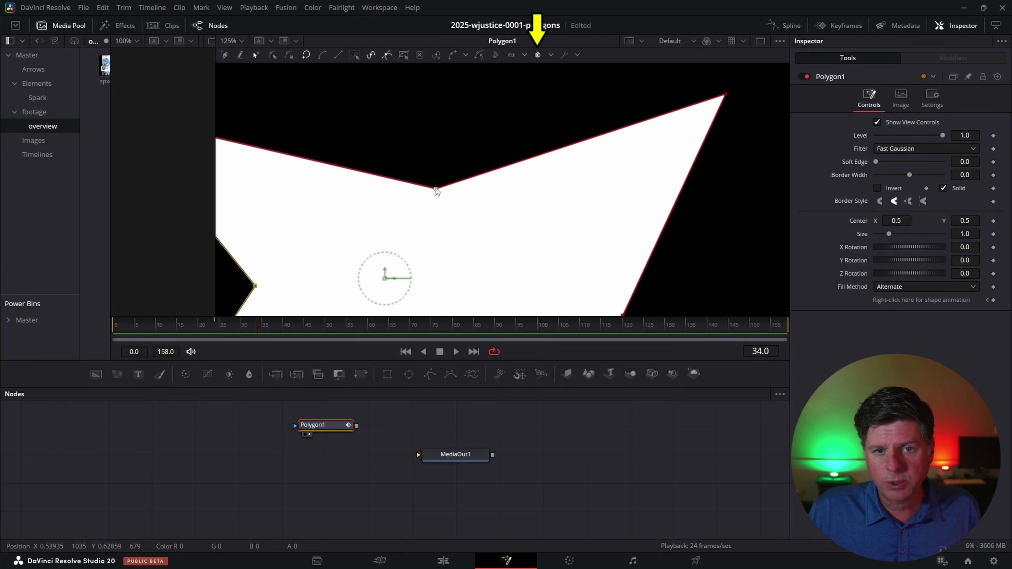
pyautogui.moveTo(437, 190); pyautogui.dragTo(440, 138)
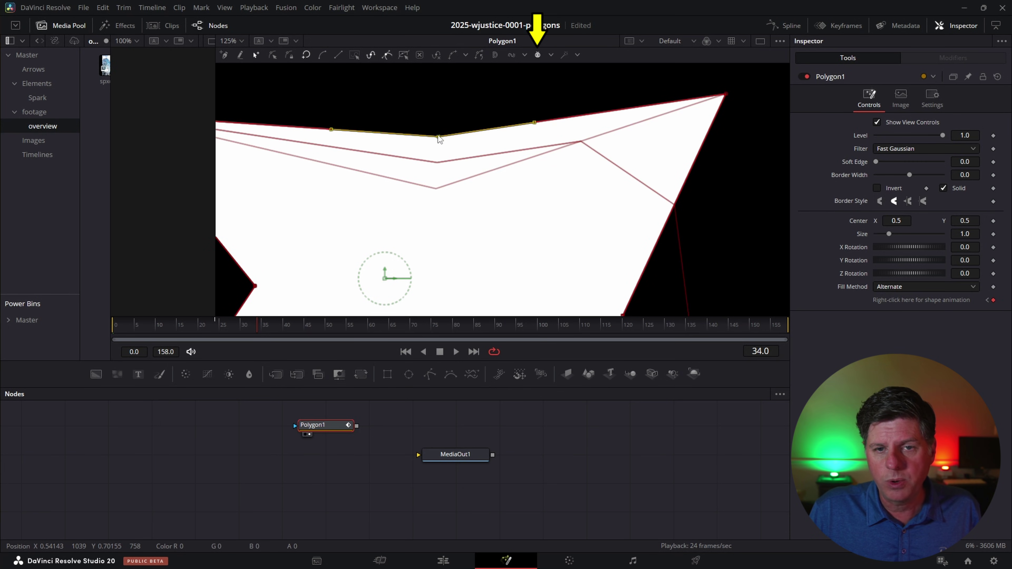
pyautogui.click(302, 327)
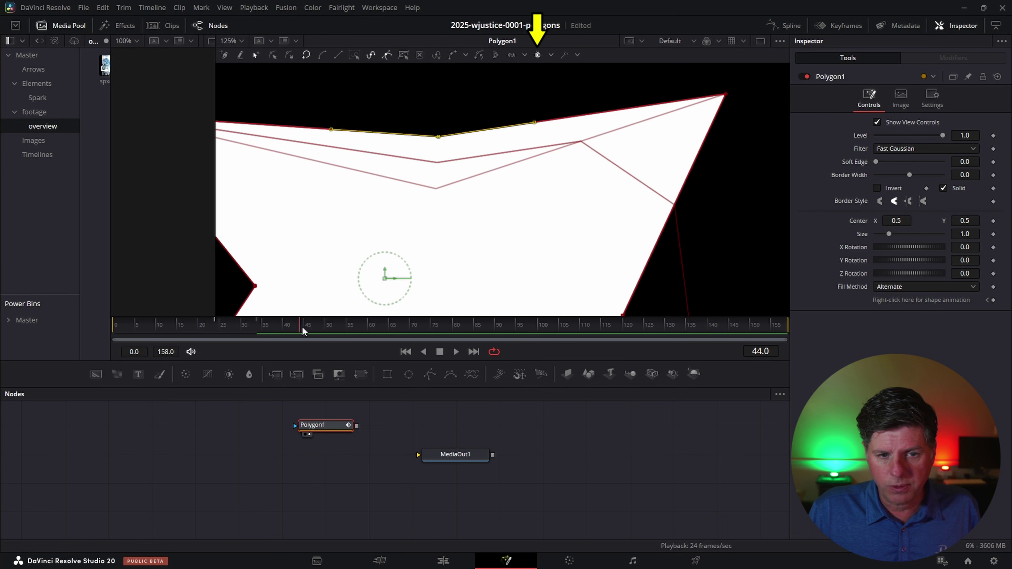
pyautogui.moveTo(437, 137); pyautogui.dragTo(436, 95)
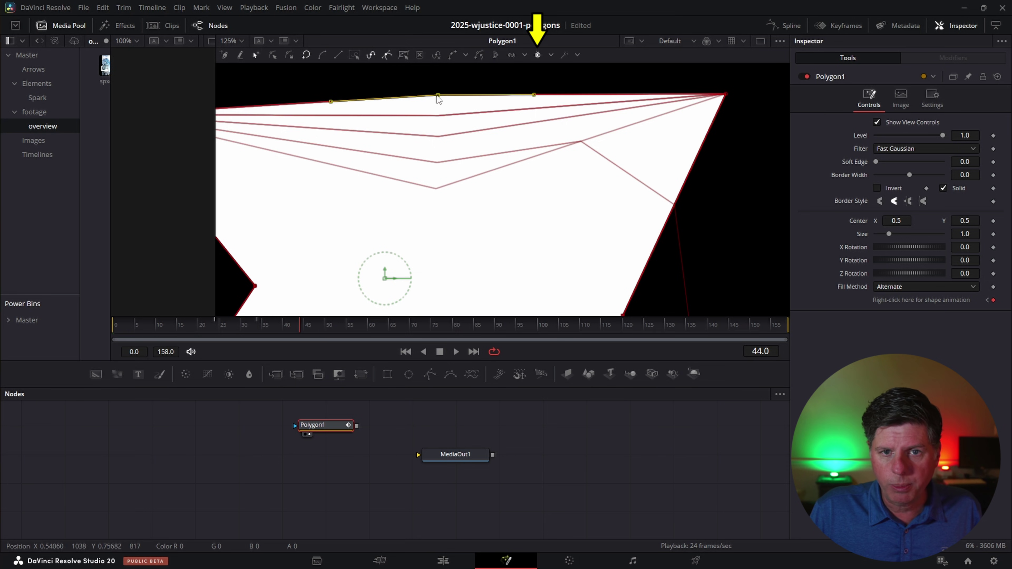
pyautogui.scroll(-2, 433, 153)
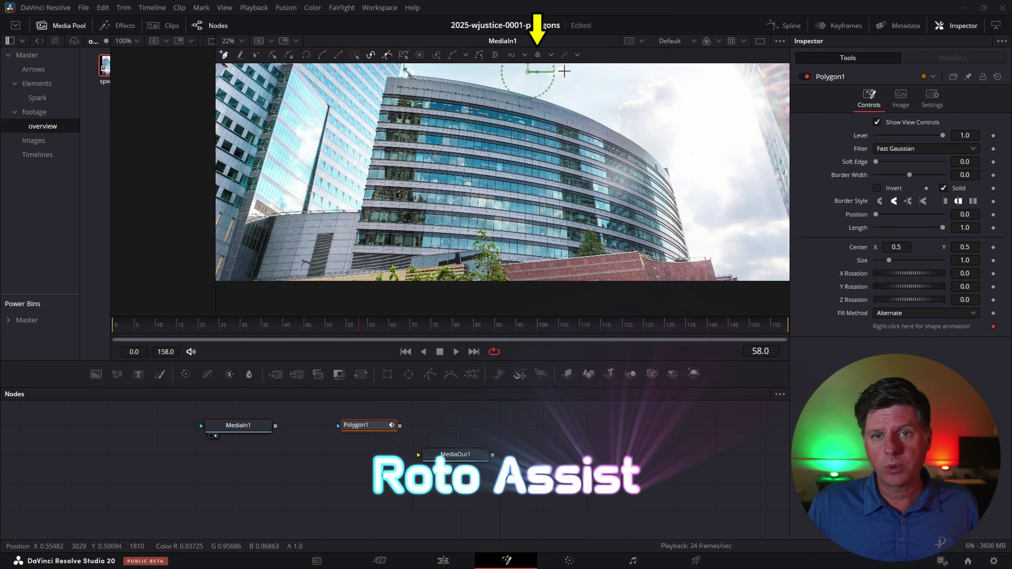
# Select the Polygon1 node while viewing the MediaIn1 building image, and turn on Roto Assist.
pyautogui.scroll(3, 572, 67)
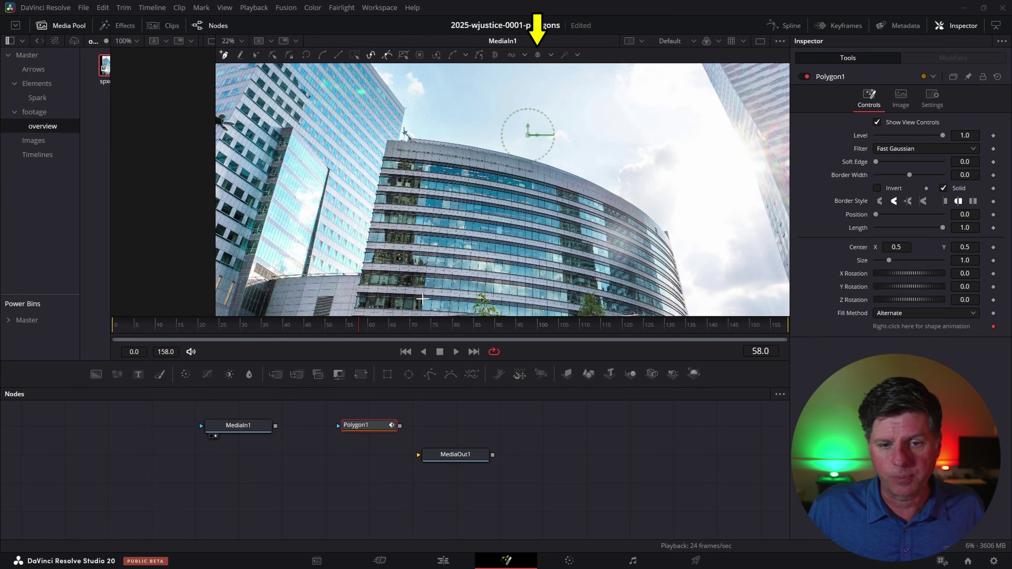
pyautogui.click(239, 427)
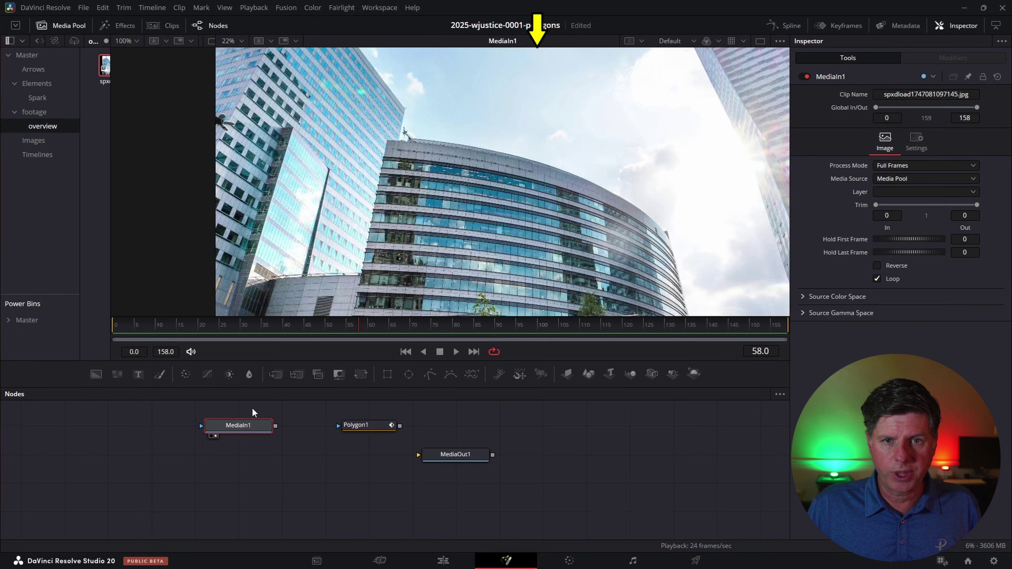
pyautogui.click(369, 425)
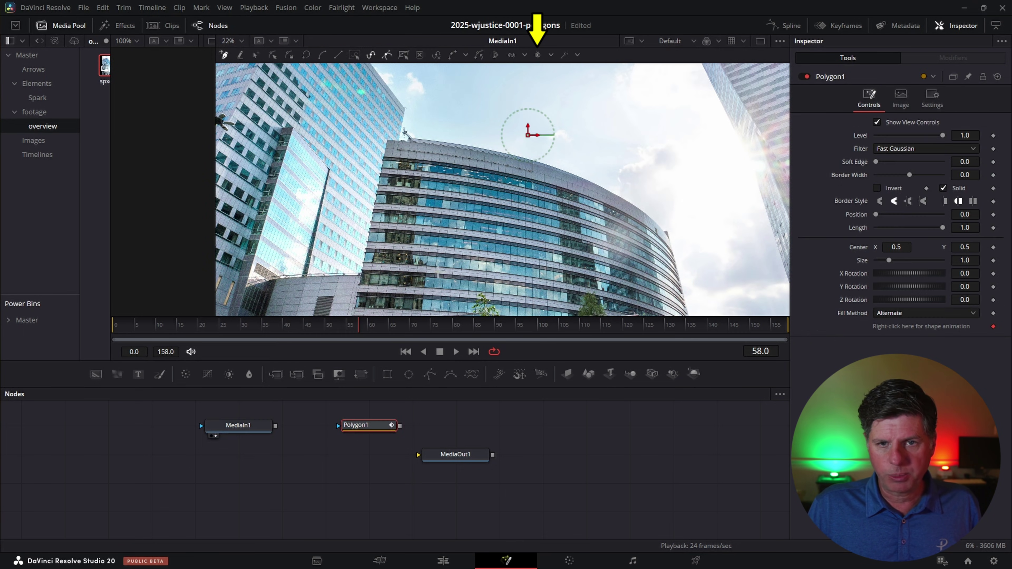
pyautogui.scroll(5, 501, 126)
pyautogui.scroll(4, 500, 126)
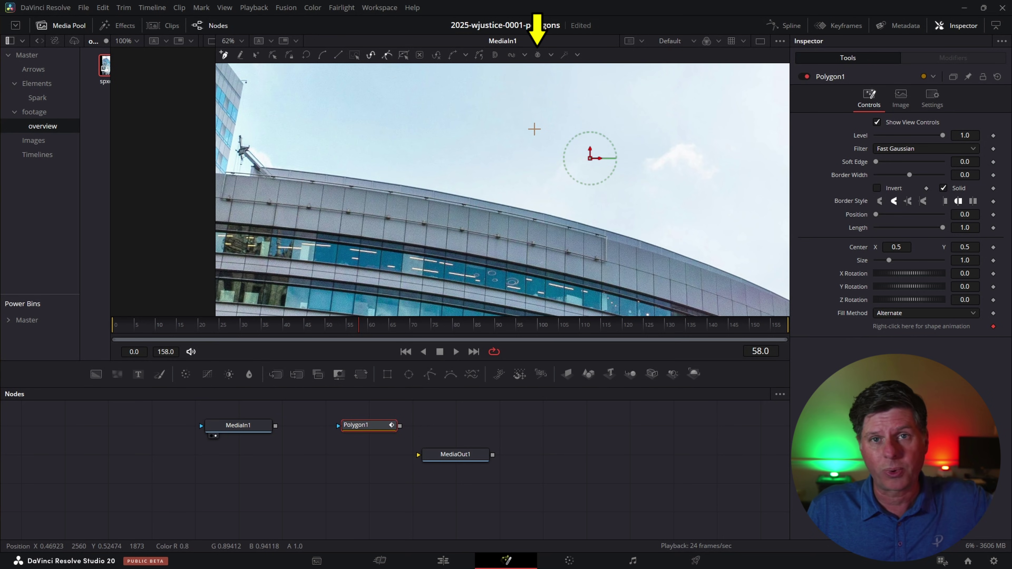
pyautogui.click(566, 56)
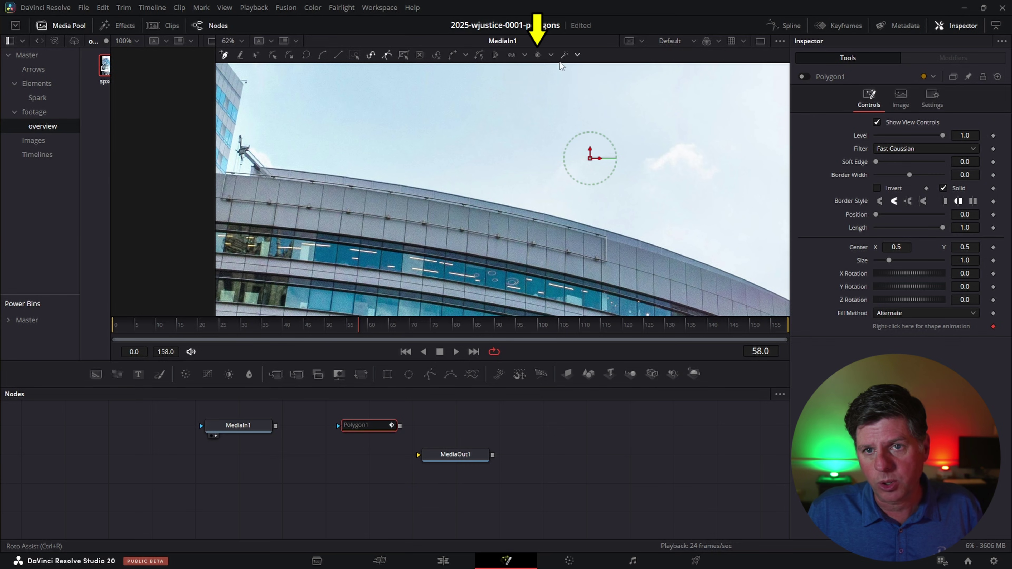
# Start a polygon just above the central building's curved roof and add edge-snapped points rightward along the roofline.
pyautogui.scroll(3, 396, 175)
pyautogui.click(377, 183)
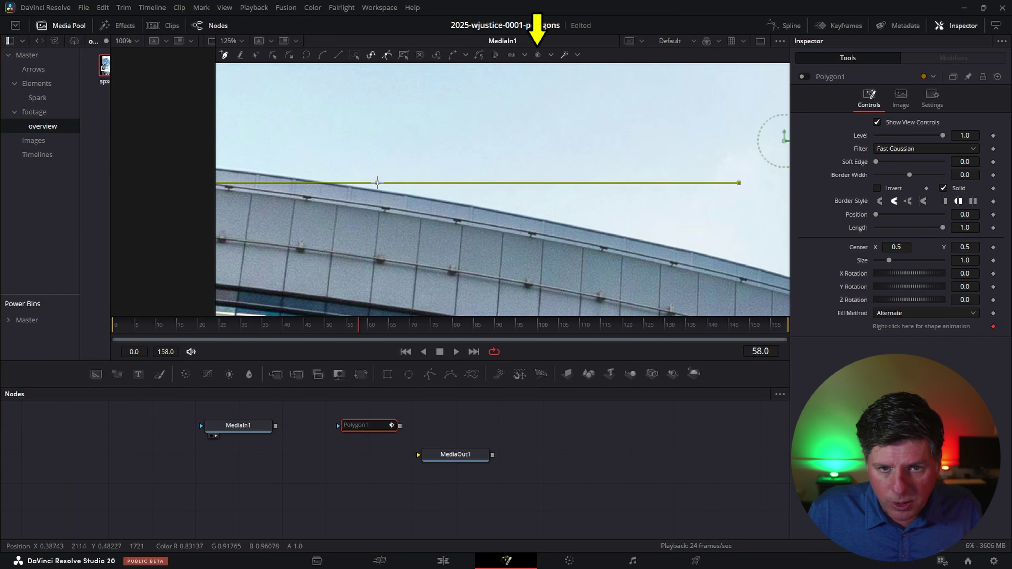
pyautogui.click(391, 193)
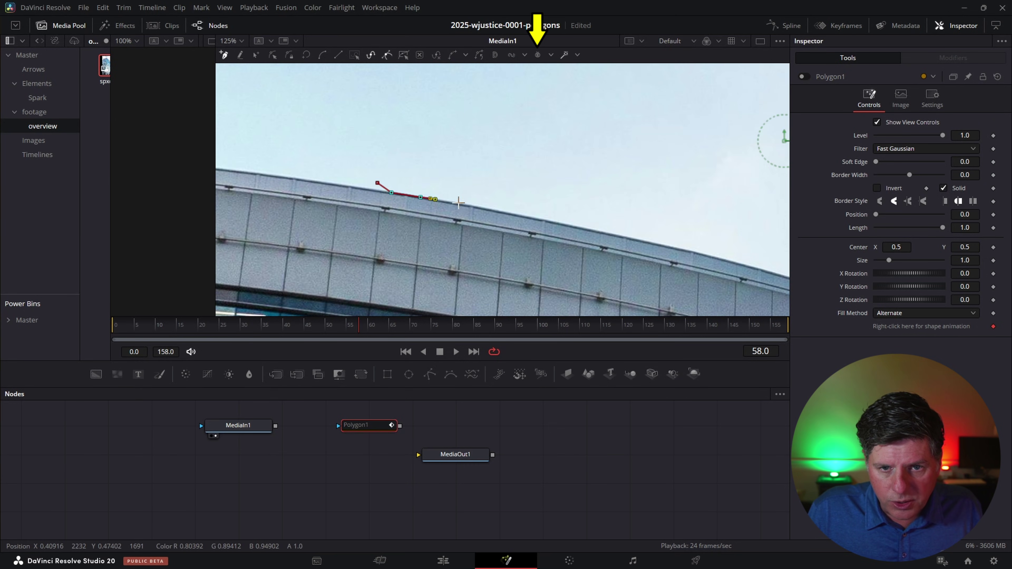
pyautogui.scroll(6, 476, 204)
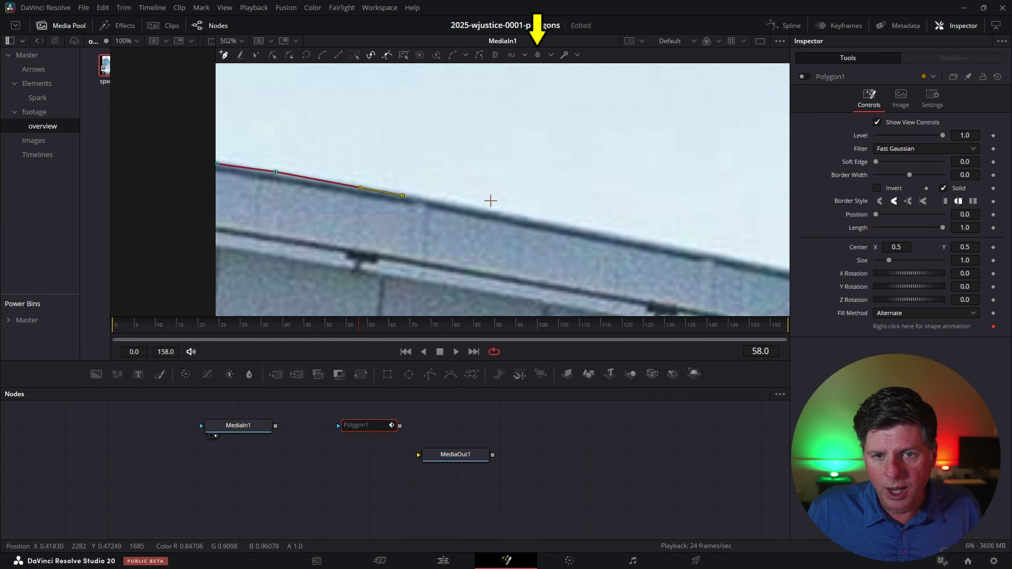
pyautogui.click(459, 207)
pyautogui.click(488, 211)
pyautogui.click(555, 224)
pyautogui.click(588, 230)
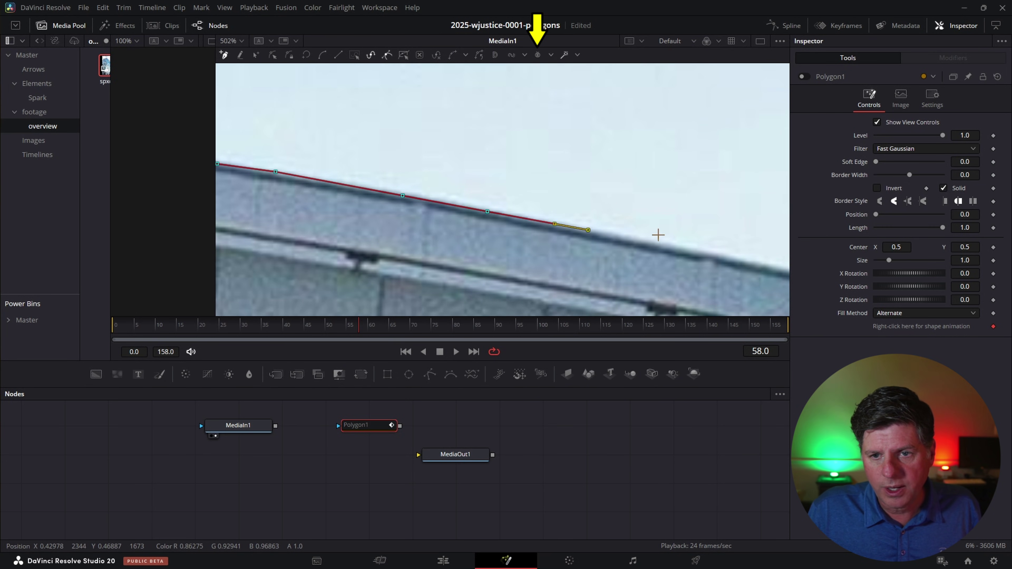
pyautogui.click(631, 238)
pyautogui.click(652, 243)
# Continue adding edge-snapped polygon points along the roofline down the steeper right side of the central building.
pyautogui.hscroll(6, 712, 232)
pyautogui.scroll(-3, 713, 231)
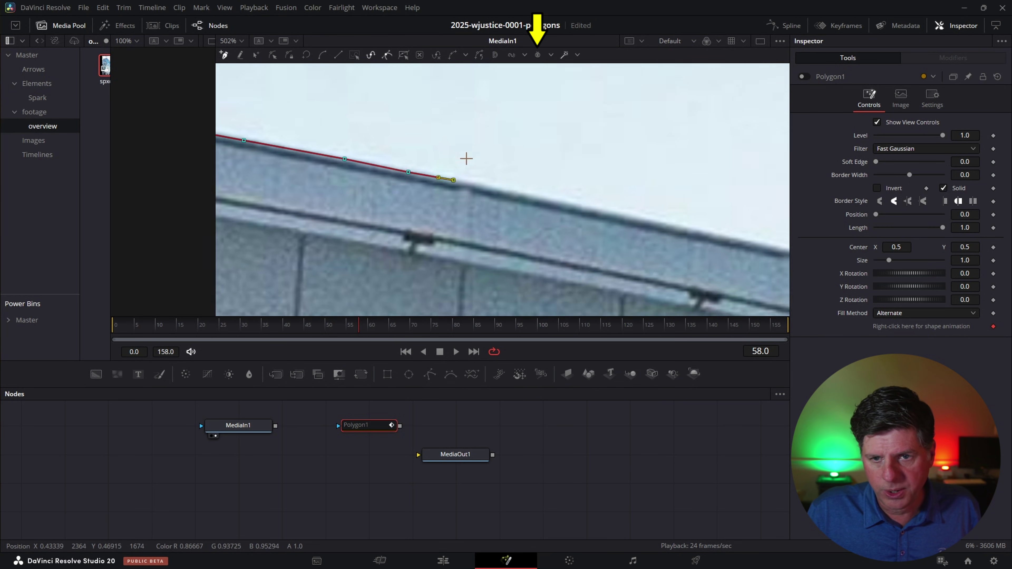
pyautogui.click(524, 162)
pyautogui.click(562, 171)
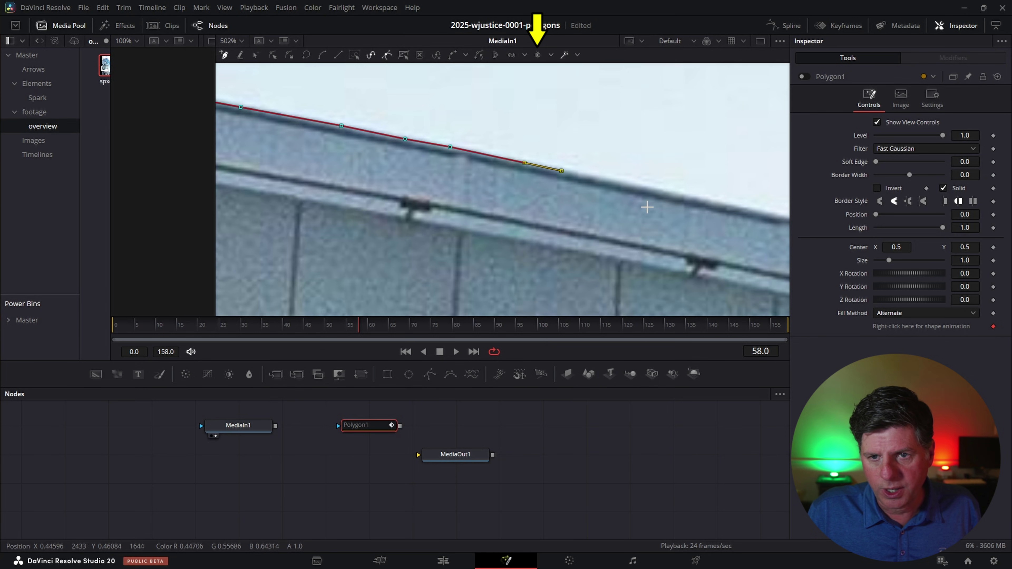
pyautogui.click(624, 184)
pyautogui.click(657, 191)
pyautogui.scroll(-1, 675, 170)
pyautogui.scroll(-2, 691, 186)
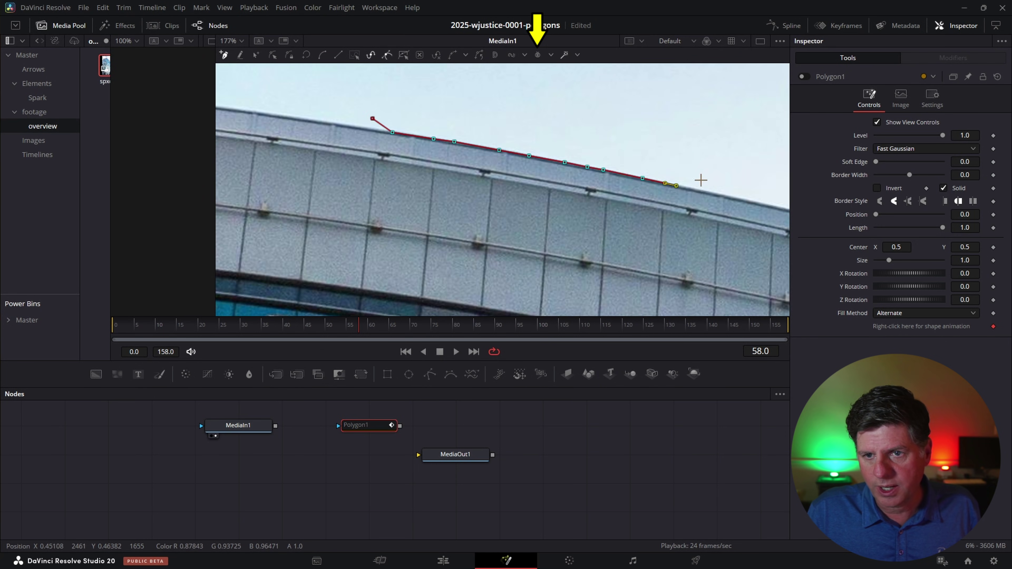
pyautogui.scroll(-1, 724, 223)
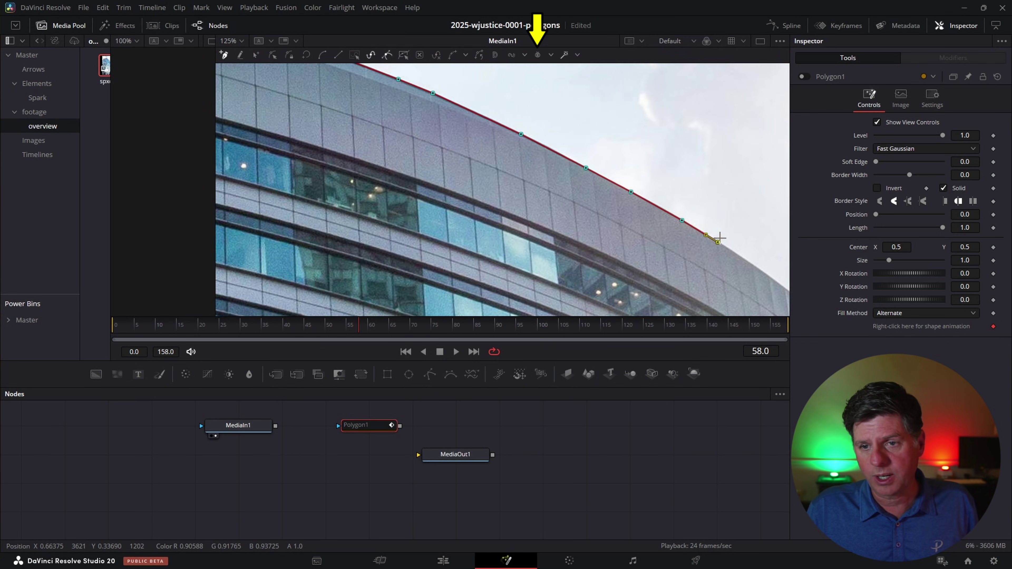
pyautogui.moveTo(754, 260); pyautogui.dragTo(626, 159)
pyautogui.click(642, 184)
pyautogui.click(659, 197)
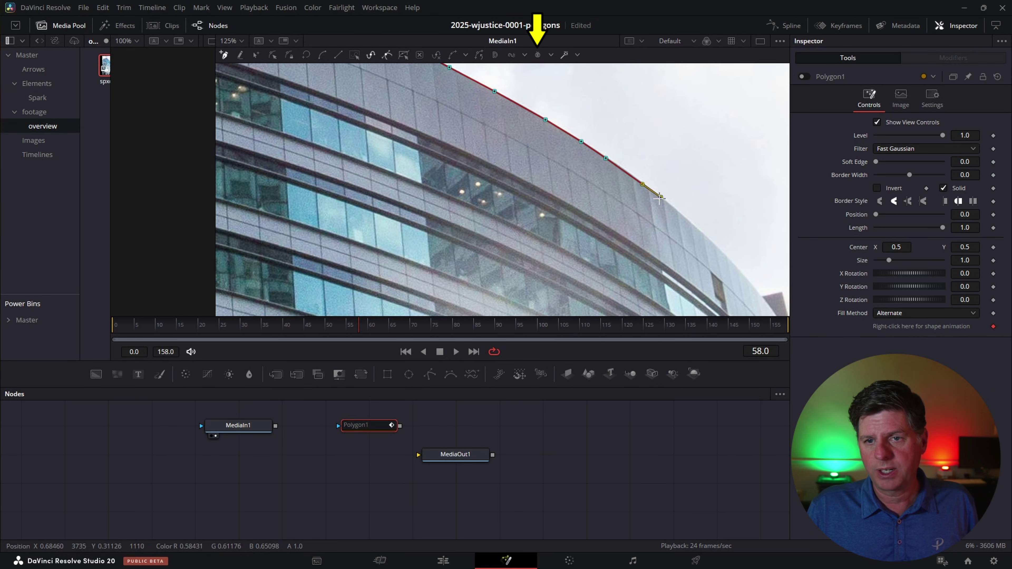
pyautogui.click(733, 264)
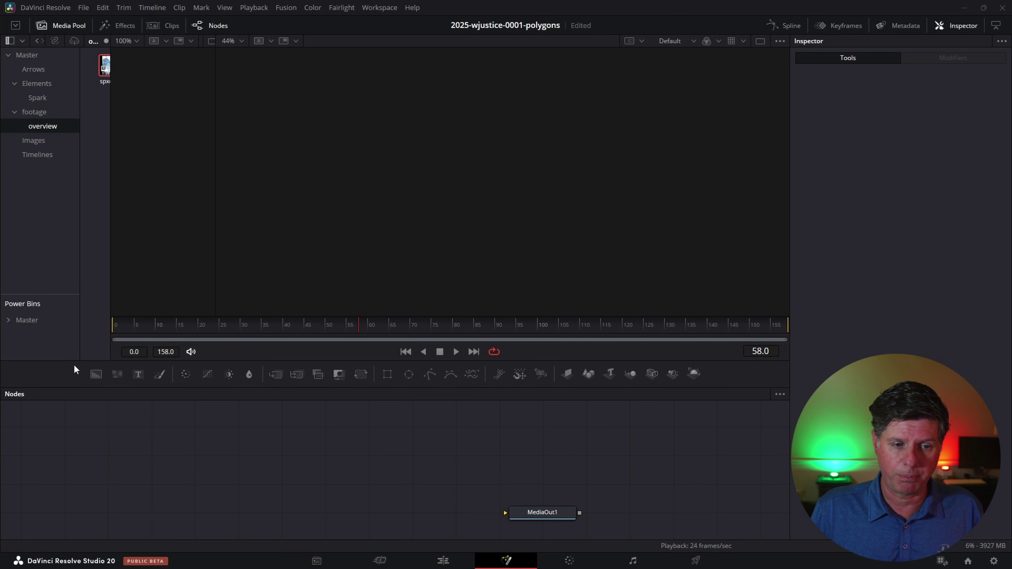
# Merge a blue Background2 over a black Background1 into MediaOut1, and mask Background2 with a new Polygon node.
pyautogui.moveTo(96, 373); pyautogui.dragTo(534, 515)
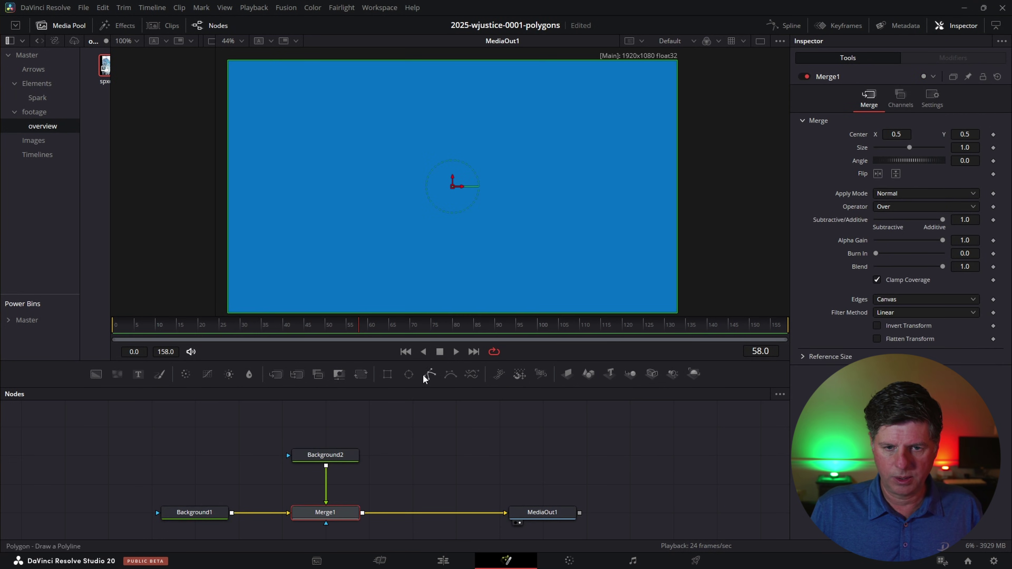
pyautogui.moveTo(425, 378); pyautogui.dragTo(306, 457)
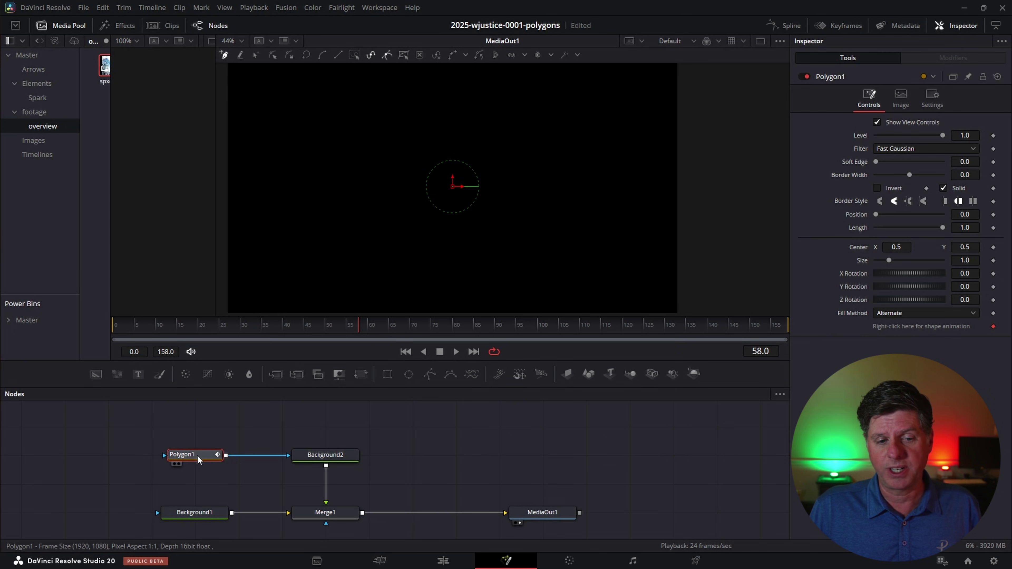
# Draw a closed four-point polygon as the left half of a heart, with its straight edge along the frame's vertical centre.
pyautogui.click(454, 133)
pyautogui.click(454, 275)
pyautogui.click(404, 171)
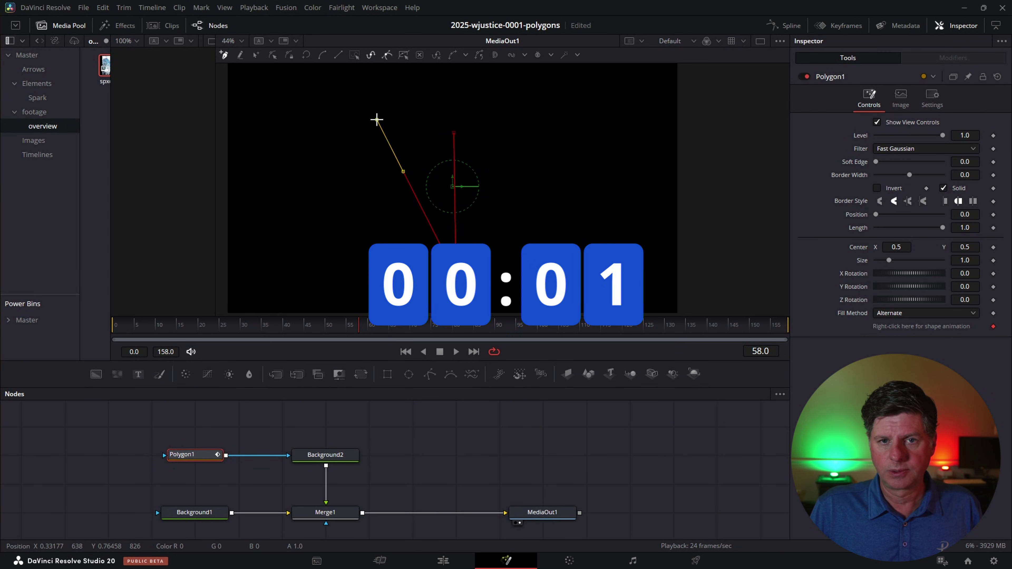
pyautogui.click(377, 119)
pyautogui.click(454, 133)
# Smooth the polygon's upper-left point and pull its lower handle outward to round the half-heart's lobe.
pyautogui.moveTo(337, 100); pyautogui.dragTo(429, 158)
pyautogui.click(323, 54)
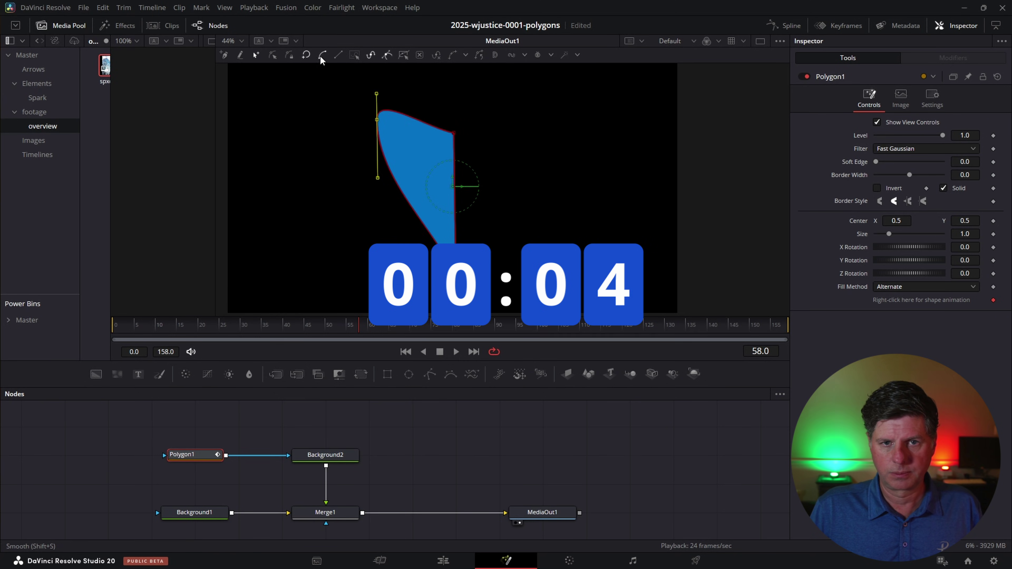
pyautogui.click(452, 133)
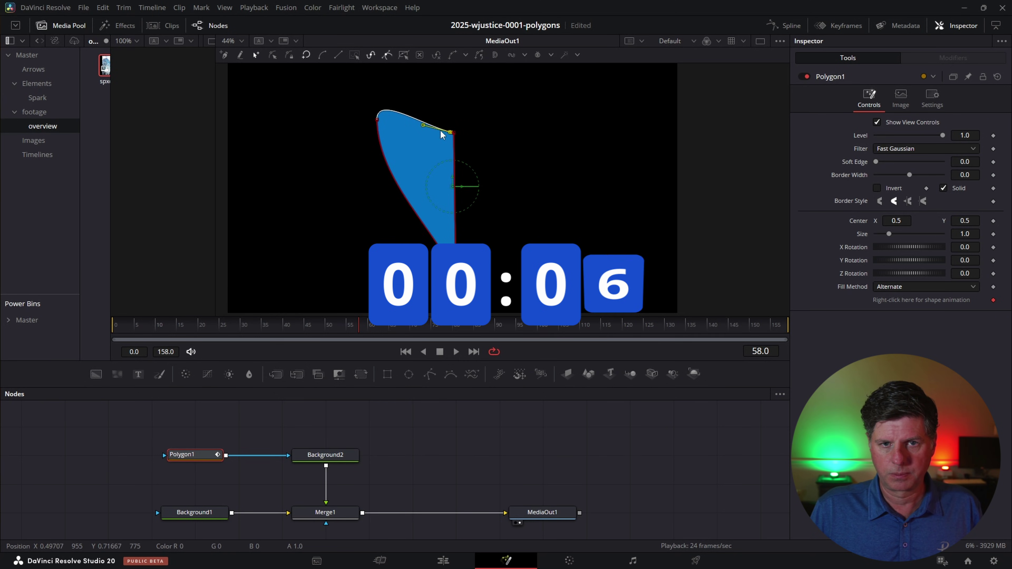
pyautogui.click(378, 119)
pyautogui.moveTo(378, 184); pyautogui.dragTo(355, 178)
# Merge Background2 again over Merge1 through a new Merge2 node, and flip Merge2 horizontally to mirror the half-heart.
pyautogui.moveTo(352, 508); pyautogui.dragTo(362, 514)
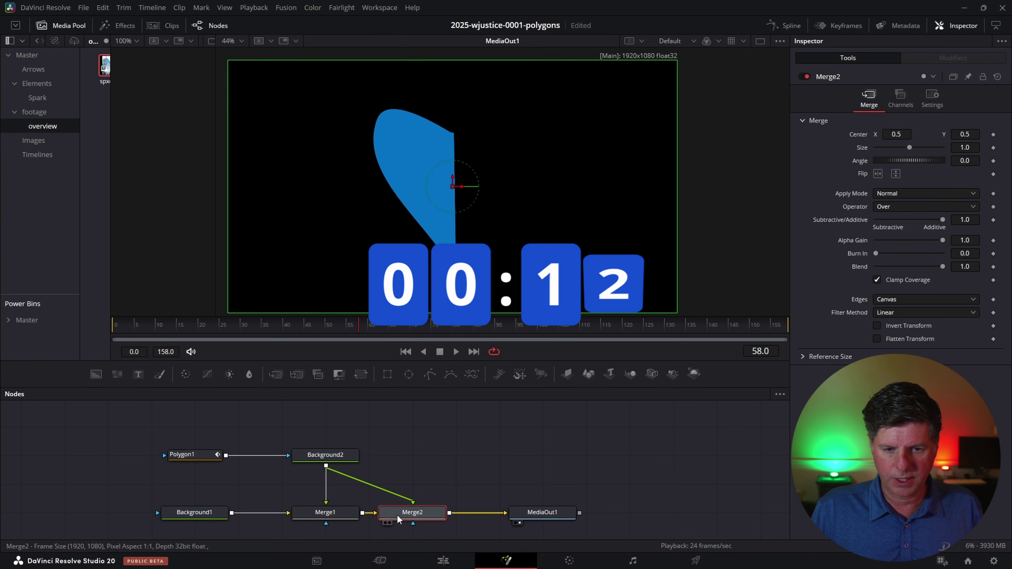
pyautogui.click(879, 177)
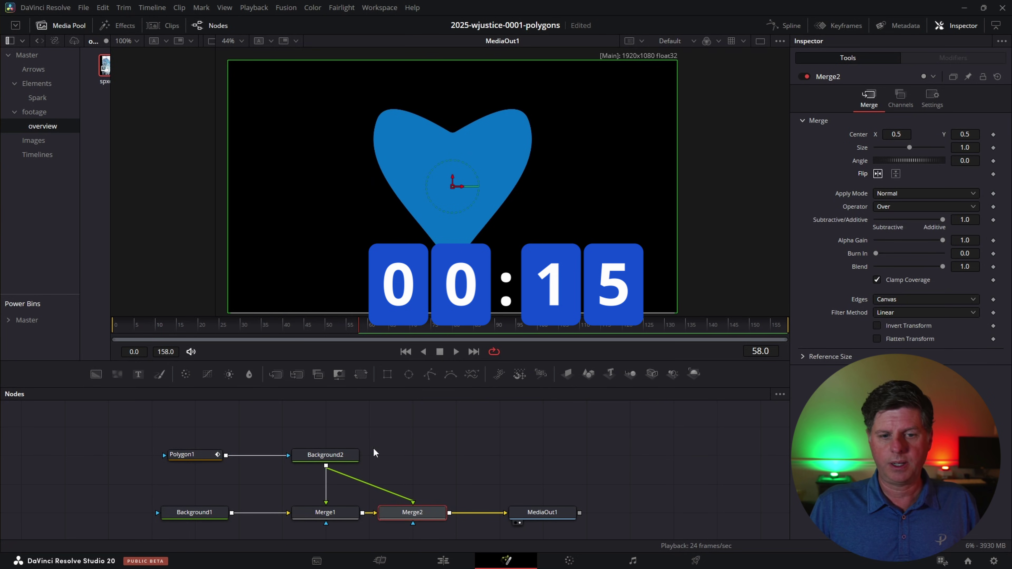
# Select Polygon1 and rotate the upper-left point's handles outward to give the heart fuller, rounder lobes.
pyautogui.click(195, 458)
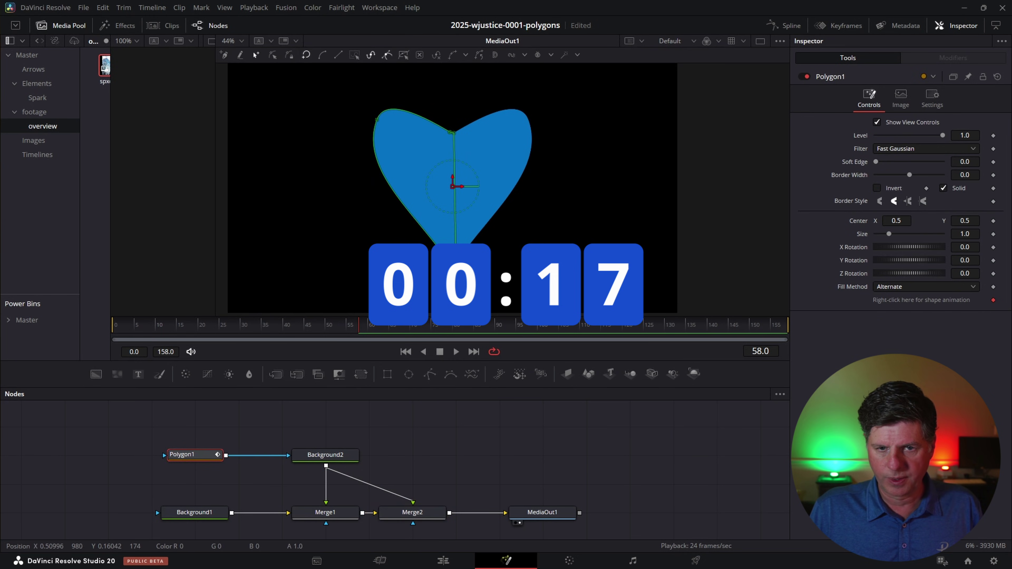
pyautogui.click(389, 148)
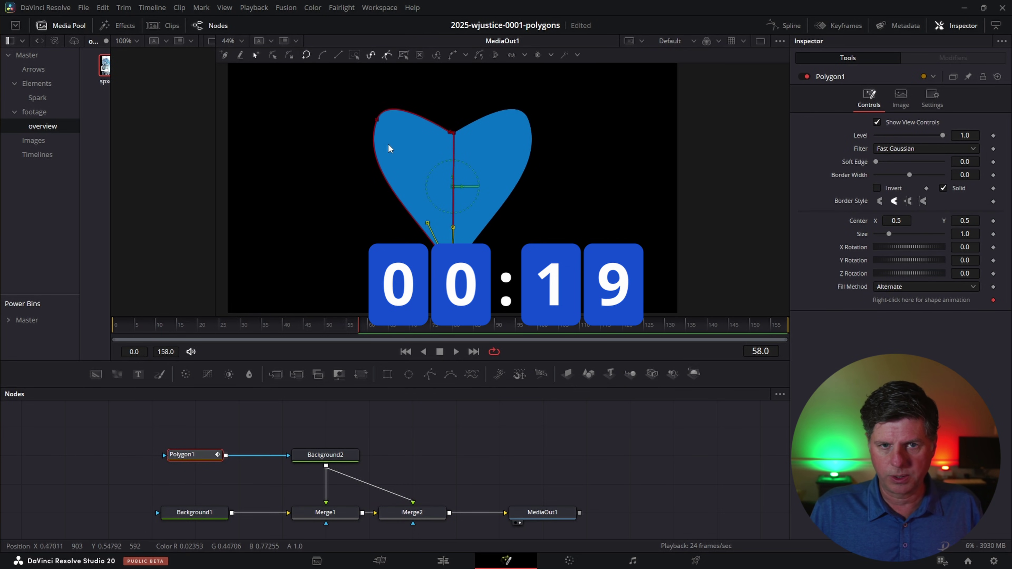
pyautogui.click(377, 119)
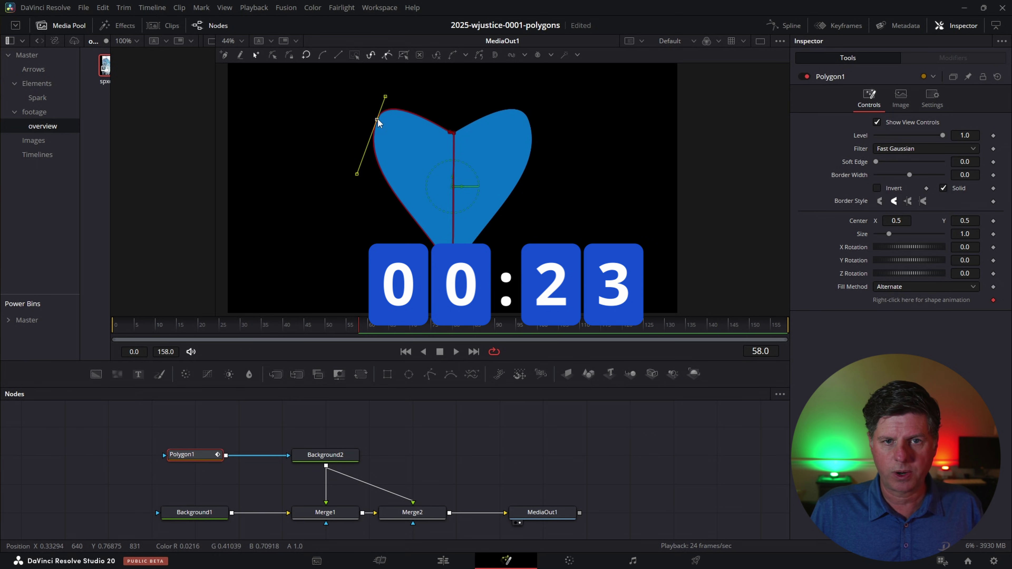
pyautogui.click(375, 129)
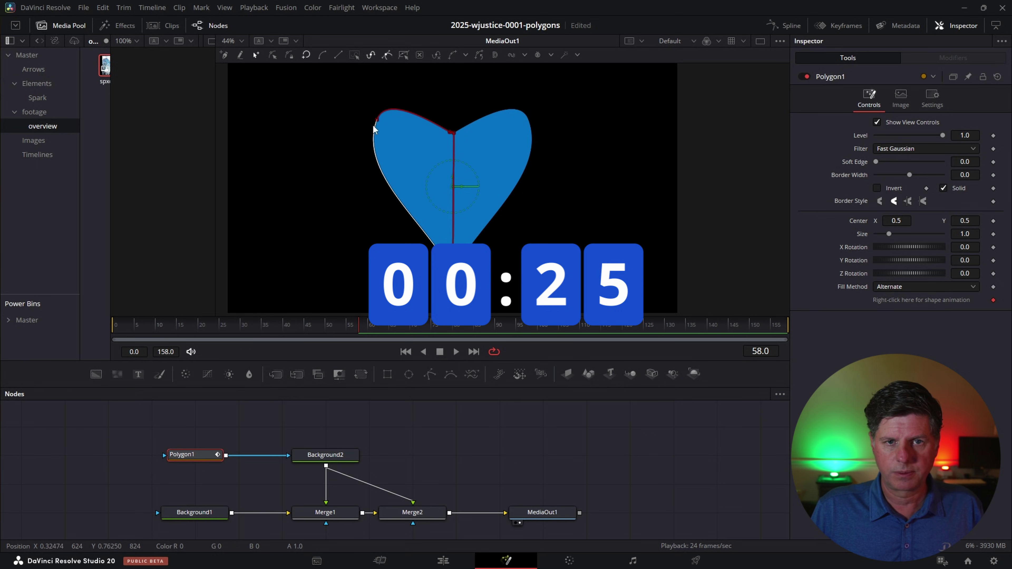
pyautogui.click(378, 117)
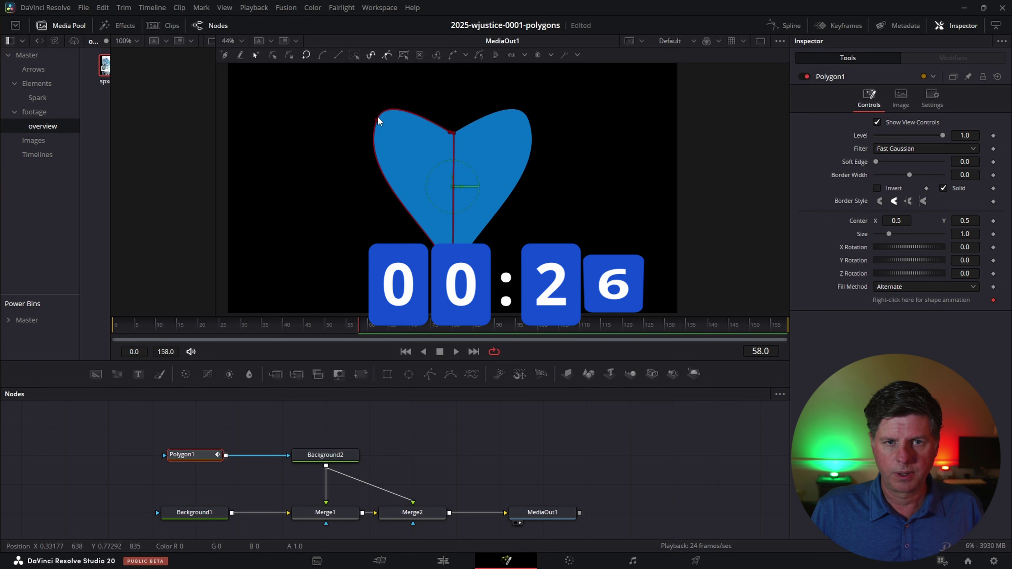
pyautogui.click(433, 96)
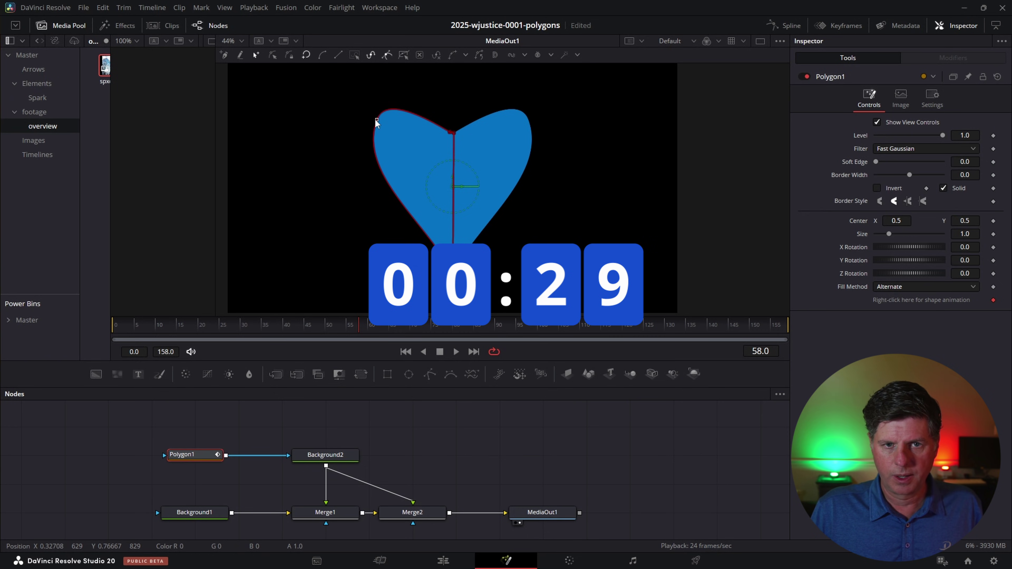
pyautogui.moveTo(376, 119); pyautogui.dragTo(401, 91)
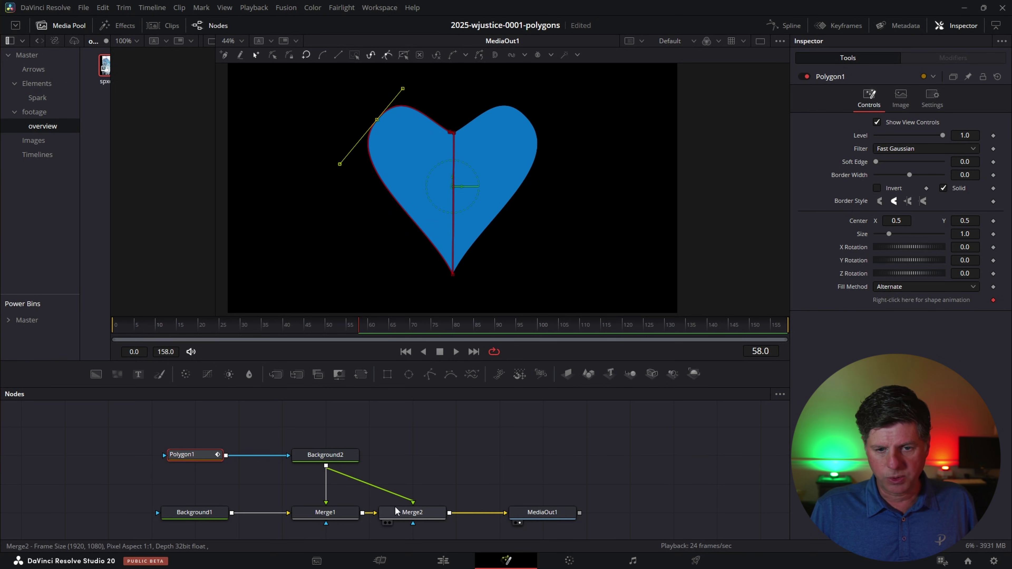
# Toggle Merge2's horizontal flip off and back on to compare the half shape with the mirrored heart.
pyautogui.click(404, 517)
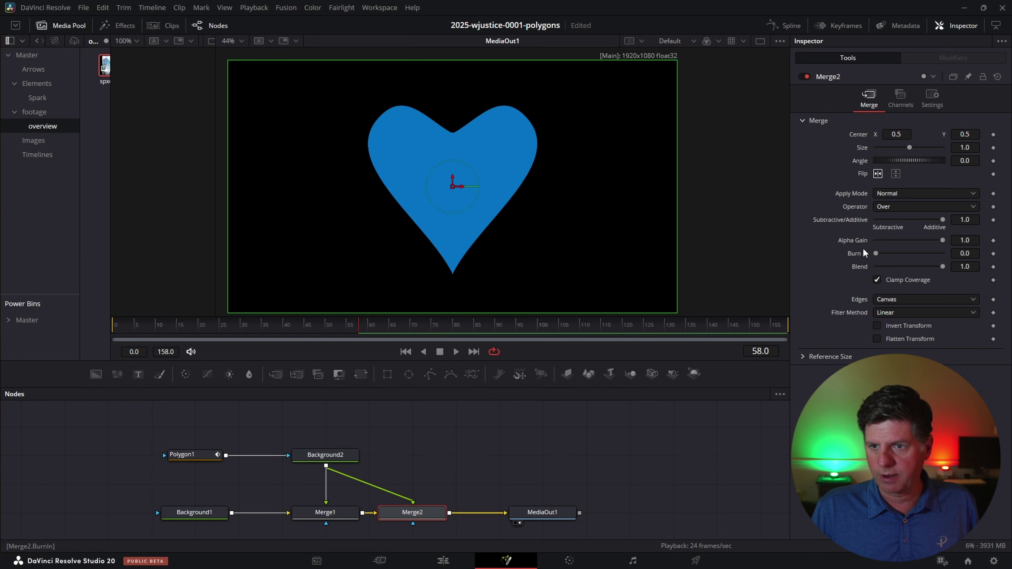
pyautogui.click(878, 174)
pyautogui.click(878, 174)
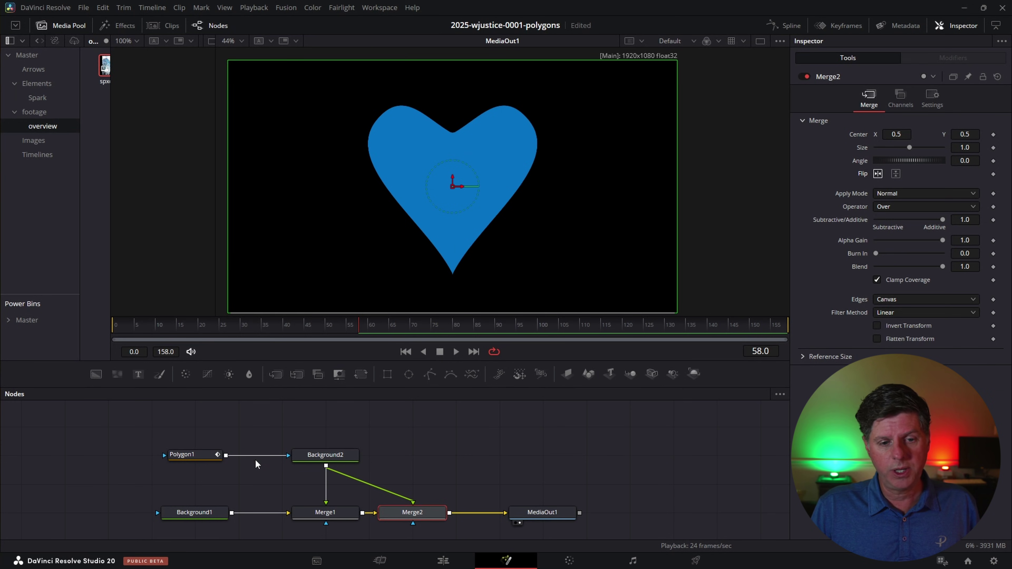
# Select Polygon1 and move its upper-left point slightly inward and down to narrow both lobes of the heart.
pyautogui.click(200, 457)
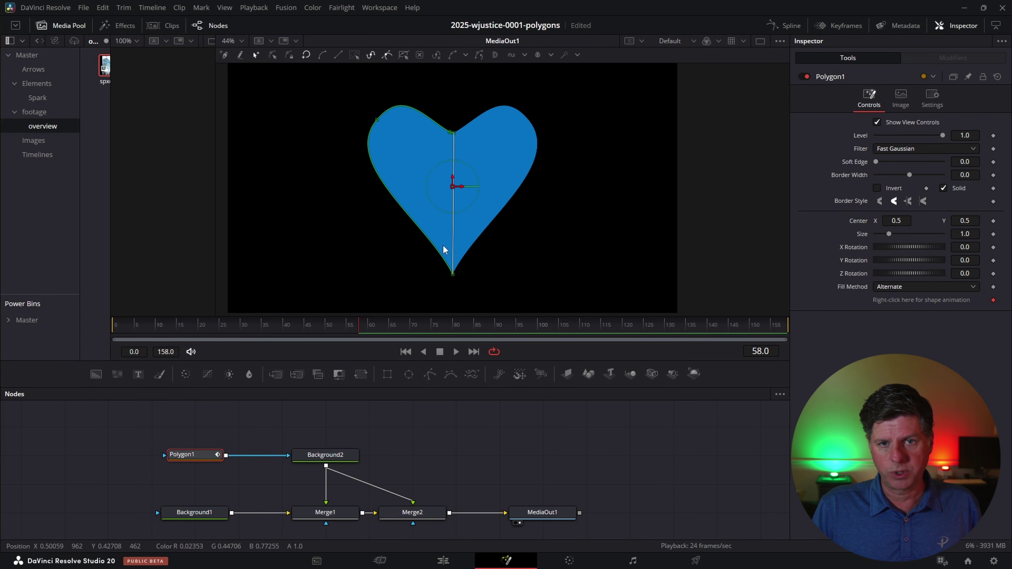
pyautogui.moveTo(377, 123)
pyautogui.mouseDown()
pyautogui.moveTo(344, 110)
pyautogui.moveTo(402, 142)
pyautogui.moveTo(387, 130)
pyautogui.mouseUp()
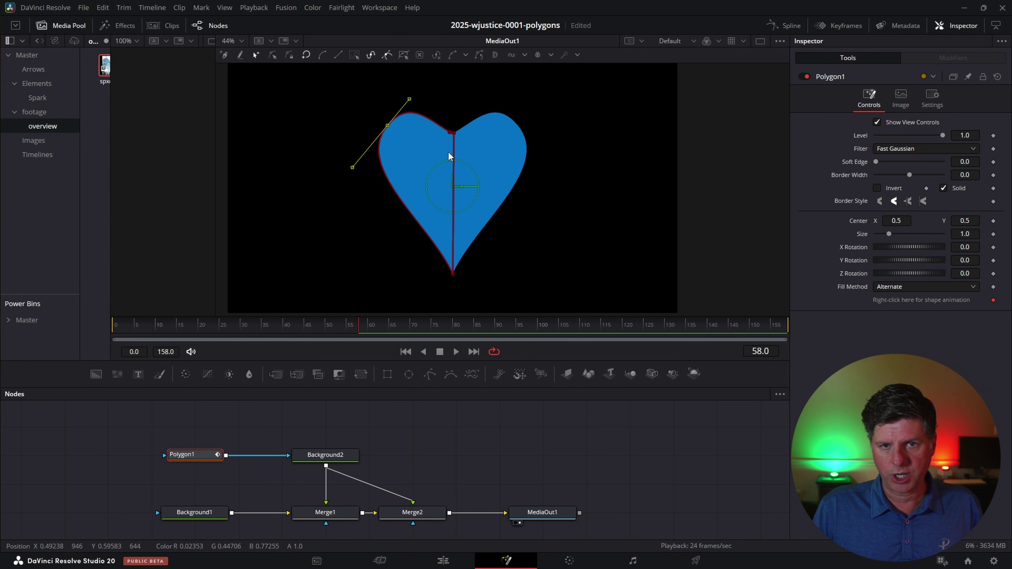